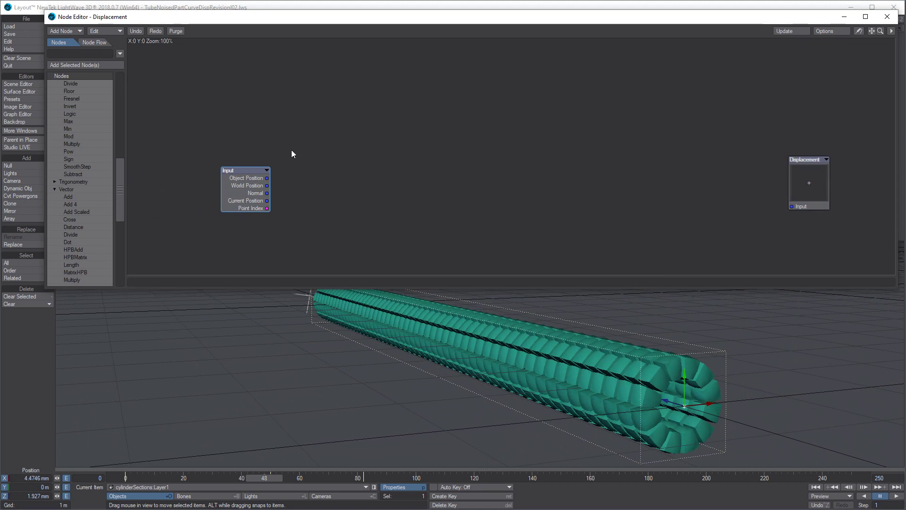
- Add a Mesh Part node between the Input and Displacement nodes, and move the Displacement node higher
{"action": "left_click_drag", "start_coordinate": [119, 179], "coordinate": [112, 80]}
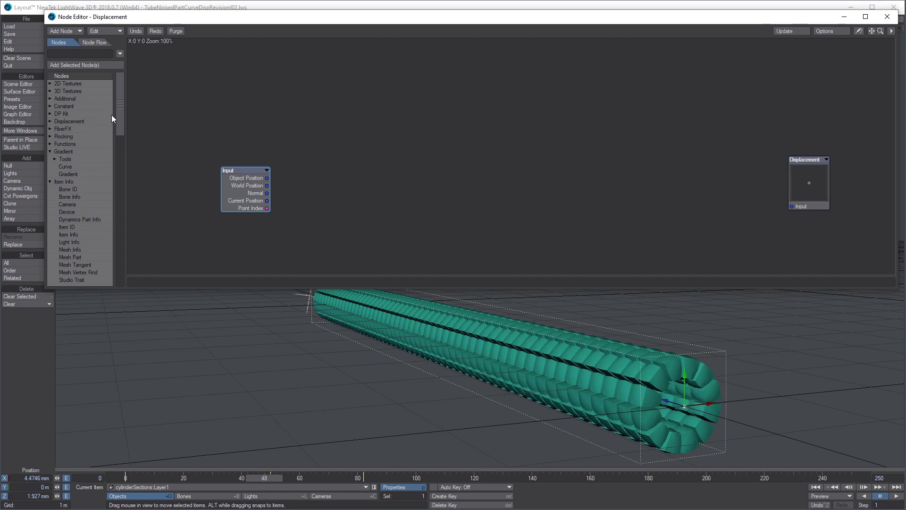
{"action": "left_click_drag", "start_coordinate": [614, 404], "coordinate": [558, 389], "text": "alt"}
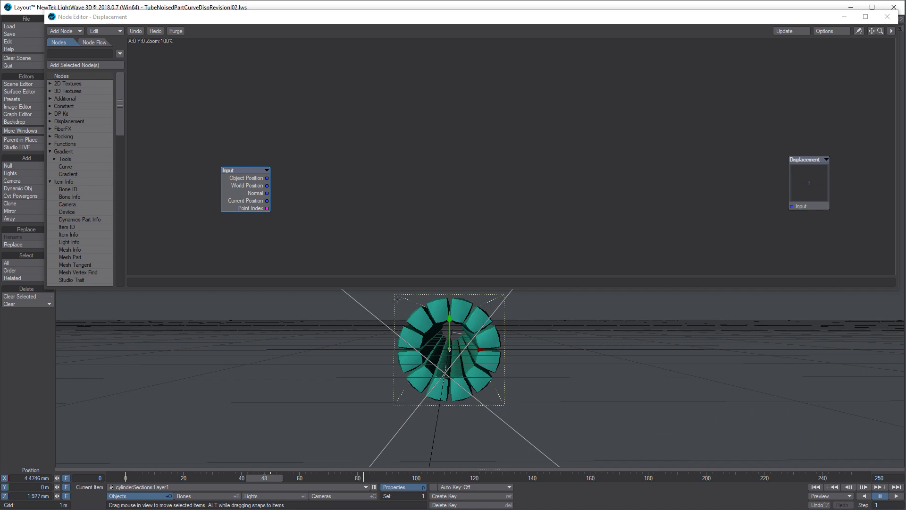
{"action": "mouse_move", "coordinate": [122, 120]}
{"action": "left_mouse_down"}
{"action": "mouse_move", "coordinate": [117, 261]}
{"action": "mouse_move", "coordinate": [121, 126]}
{"action": "left_mouse_up"}
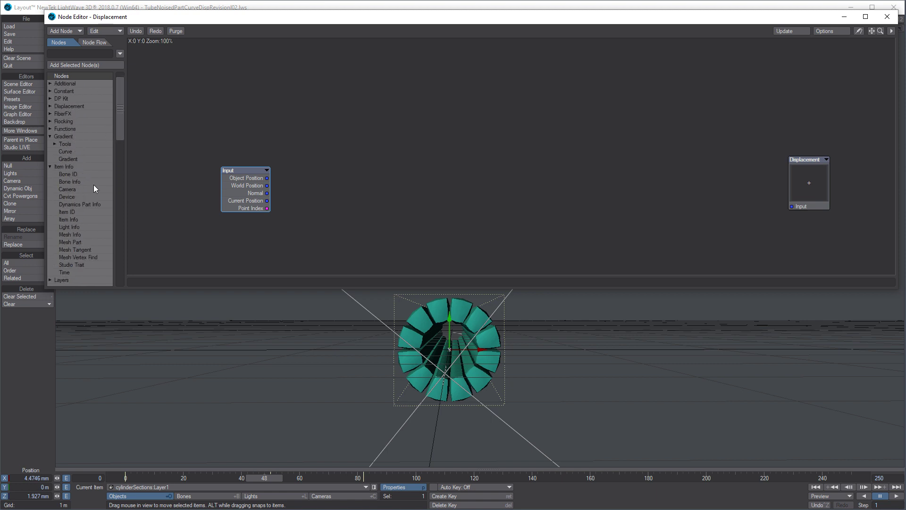
{"action": "double_click", "coordinate": [80, 242]}
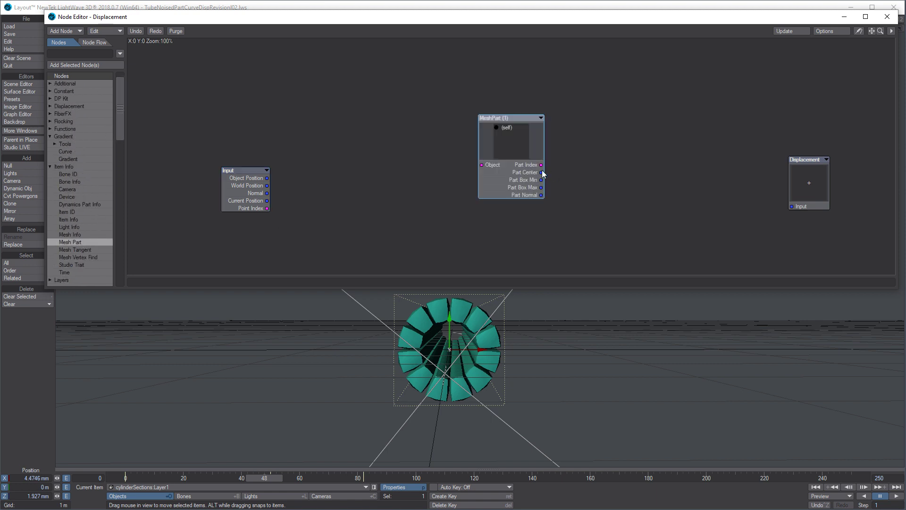
{"action": "left_click_drag", "start_coordinate": [516, 145], "coordinate": [438, 129]}
{"action": "left_click_drag", "start_coordinate": [810, 187], "coordinate": [822, 139]}
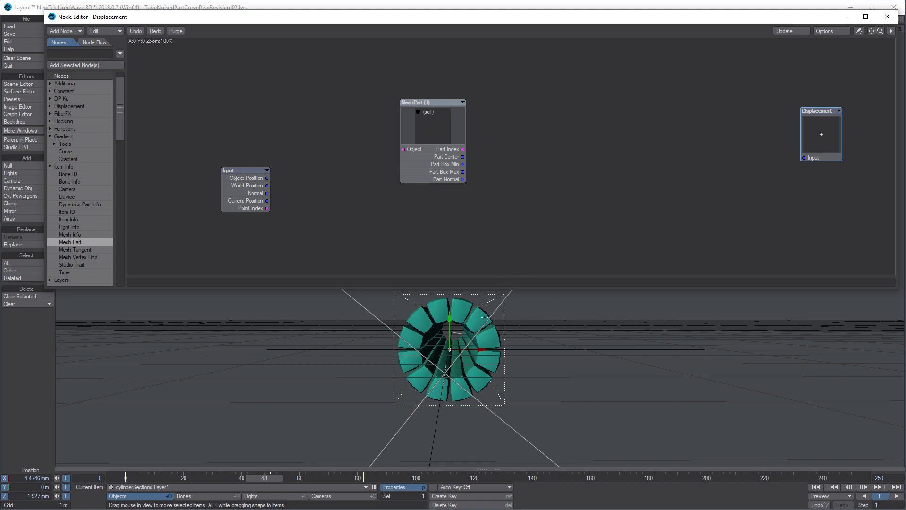
- Add a Deform: Transform node near the Displacement node and connect its Deformed output to the Displacement input
{"action": "left_click_drag", "start_coordinate": [484, 314], "coordinate": [557, 339], "text": "alt"}
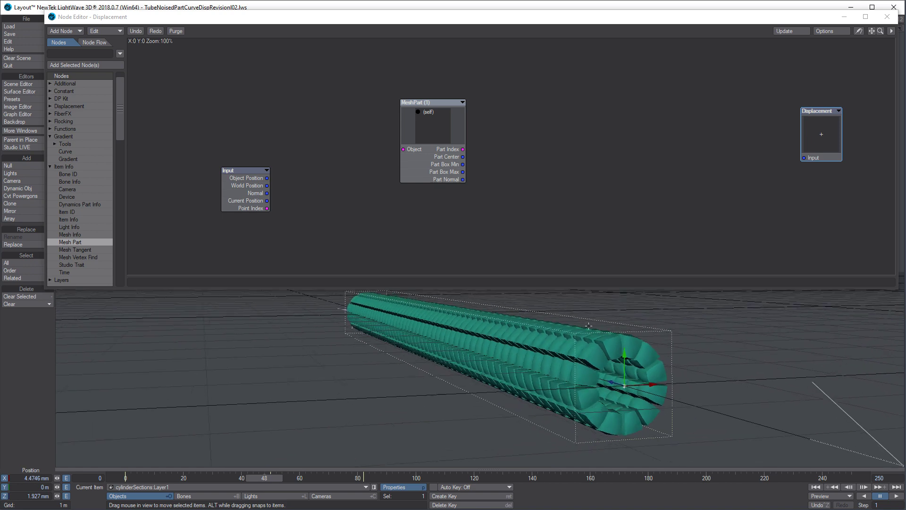
{"action": "left_click_drag", "start_coordinate": [557, 339], "coordinate": [477, 348], "text": "alt"}
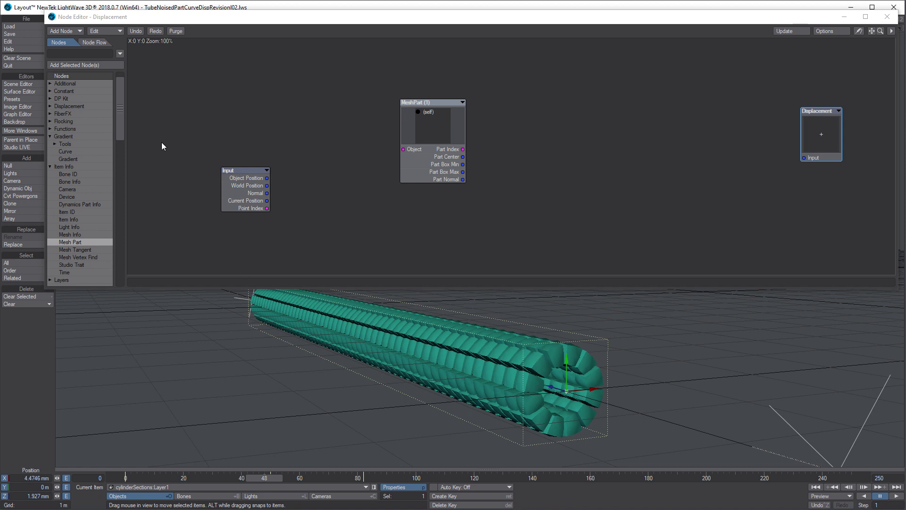
{"action": "left_click", "coordinate": [50, 106]}
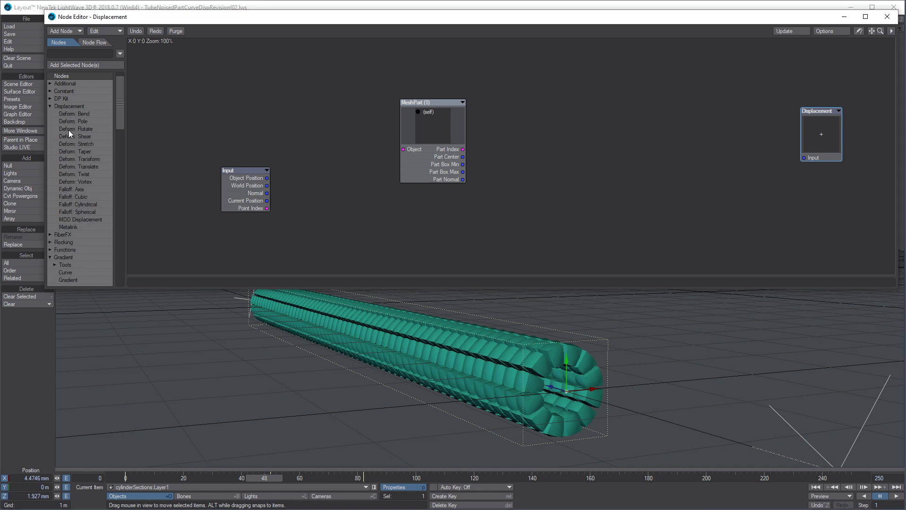
{"action": "double_click", "coordinate": [84, 158]}
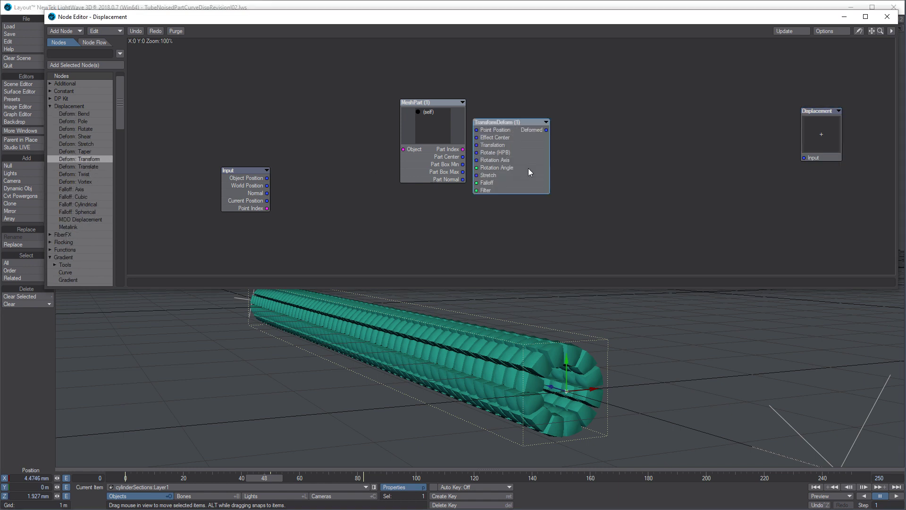
{"action": "left_click_drag", "start_coordinate": [529, 171], "coordinate": [682, 194]}
{"action": "left_click_drag", "start_coordinate": [698, 153], "coordinate": [804, 157]}
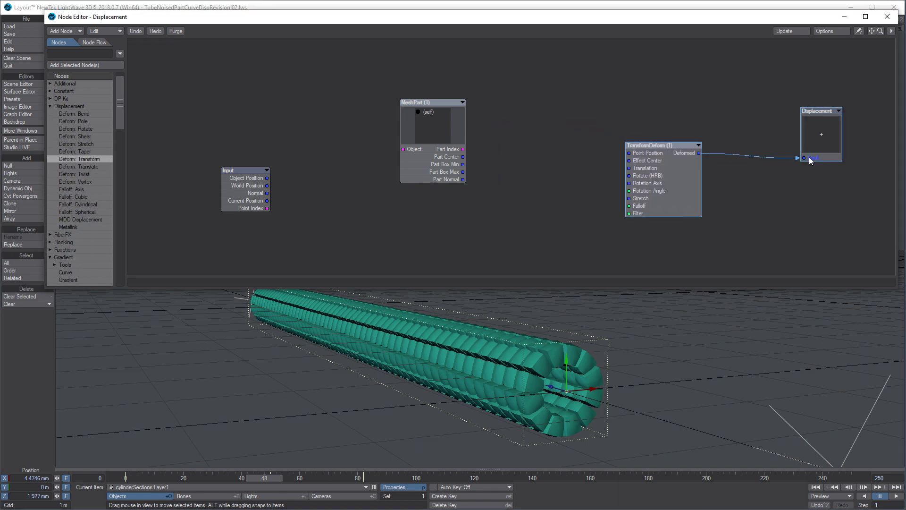
- Change the Displacement node's mode to Set and move the Transform deform node closer to it
{"action": "double_click", "coordinate": [821, 134]}
{"action": "left_click", "coordinate": [677, 100]}
{"action": "left_click", "coordinate": [670, 108]}
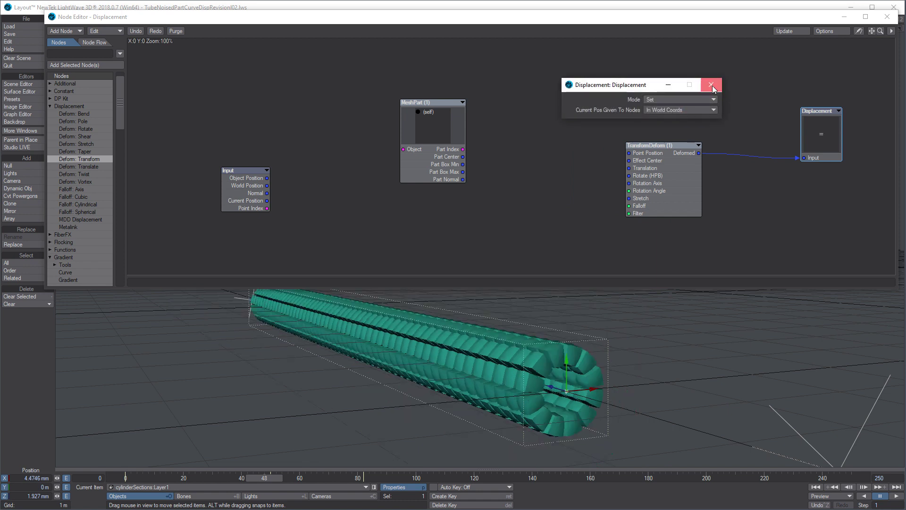
{"action": "left_click", "coordinate": [711, 84]}
{"action": "left_click_drag", "start_coordinate": [685, 191], "coordinate": [739, 184]}
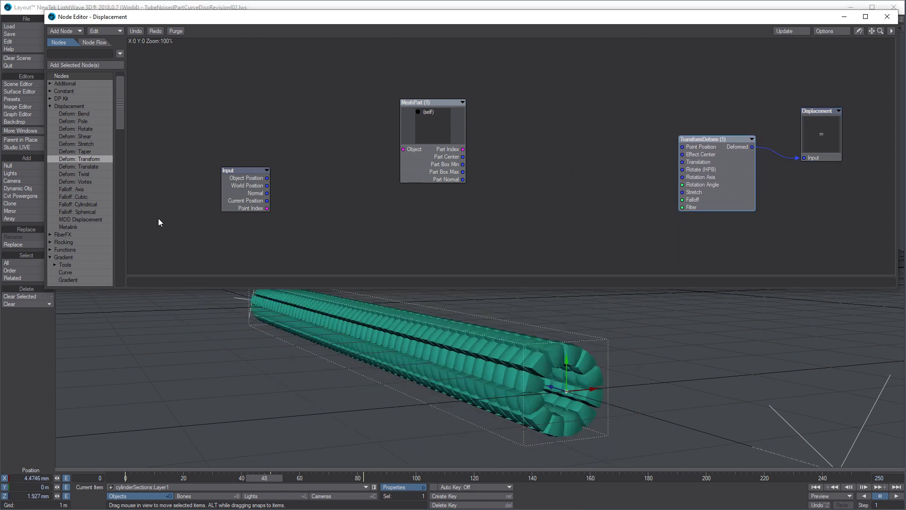
- Add a Vector Scalar node fed by the Mesh Part's Part Center output, with its mode set to X Channel
{"action": "scroll", "coordinate": [119, 265], "scroll_direction": "down", "scroll_amount": 10}
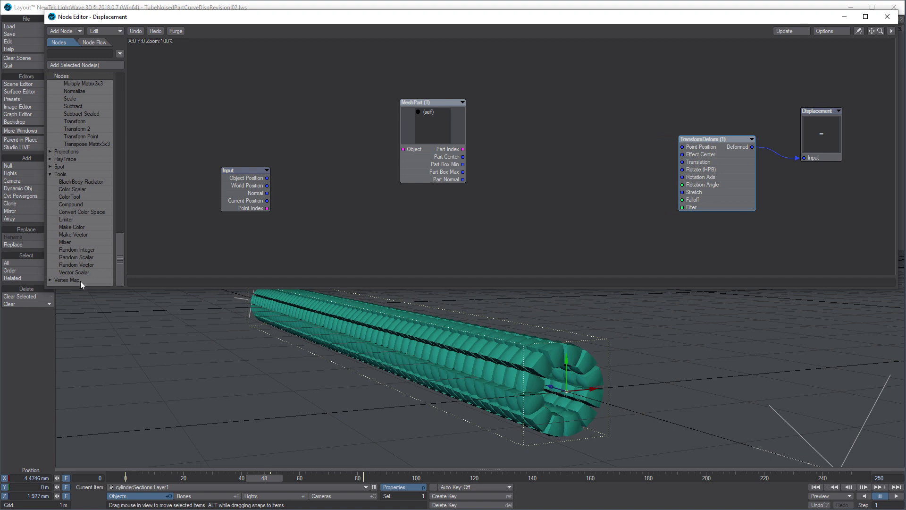
{"action": "left_click", "coordinate": [81, 273]}
{"action": "double_click", "coordinate": [81, 273]}
{"action": "left_click_drag", "start_coordinate": [505, 162], "coordinate": [562, 168]}
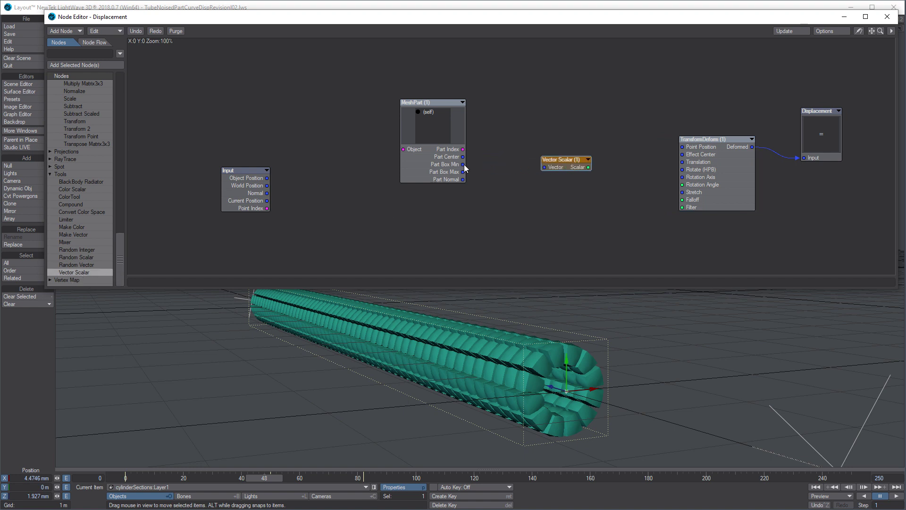
{"action": "left_click_drag", "start_coordinate": [463, 156], "coordinate": [546, 167]}
{"action": "double_click", "coordinate": [572, 167]}
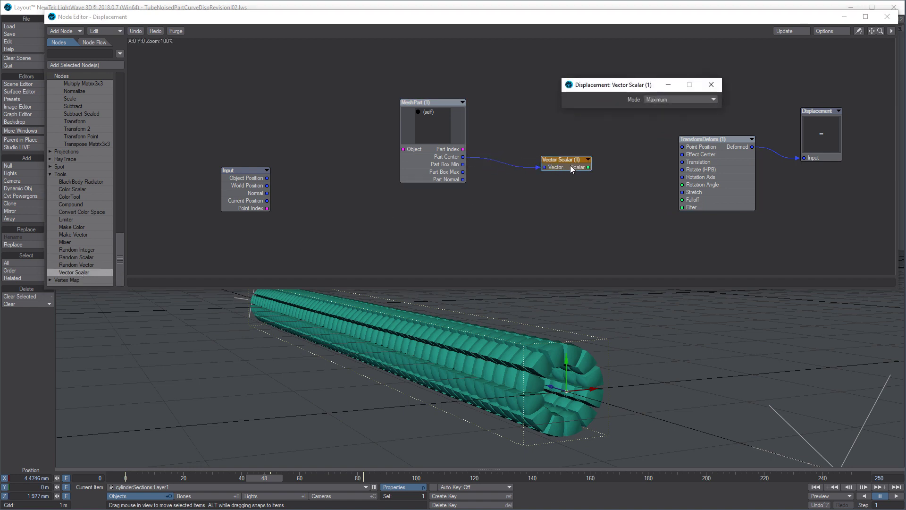
{"action": "left_click", "coordinate": [661, 99]}
{"action": "left_click", "coordinate": [669, 121]}
{"action": "left_click", "coordinate": [712, 85]}
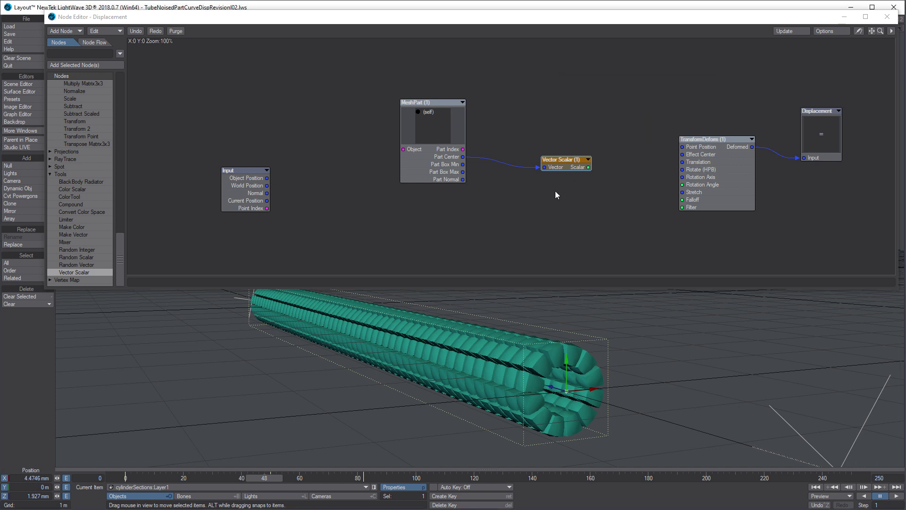
- Duplicate the Vector Scalar node, feed the copy from Part Center and set its mode to Y Channel
{"action": "left_click", "coordinate": [566, 165]}
{"action": "key", "text": "ctrl+c"}
{"action": "key", "text": "ctrl+v"}
{"action": "left_click_drag", "start_coordinate": [521, 158], "coordinate": [586, 191]}
{"action": "left_click_drag", "start_coordinate": [463, 157], "coordinate": [554, 193]}
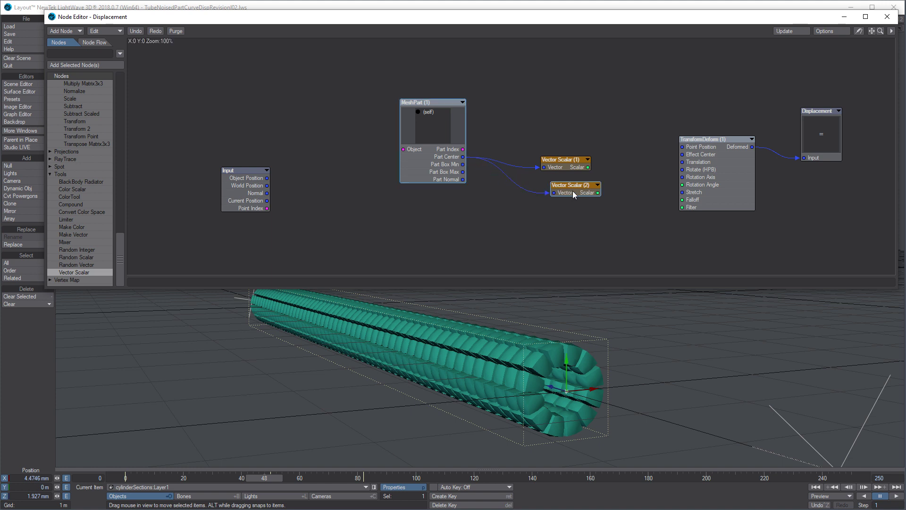
{"action": "double_click", "coordinate": [571, 185]}
{"action": "left_click", "coordinate": [684, 99]}
{"action": "left_click", "coordinate": [686, 107]}
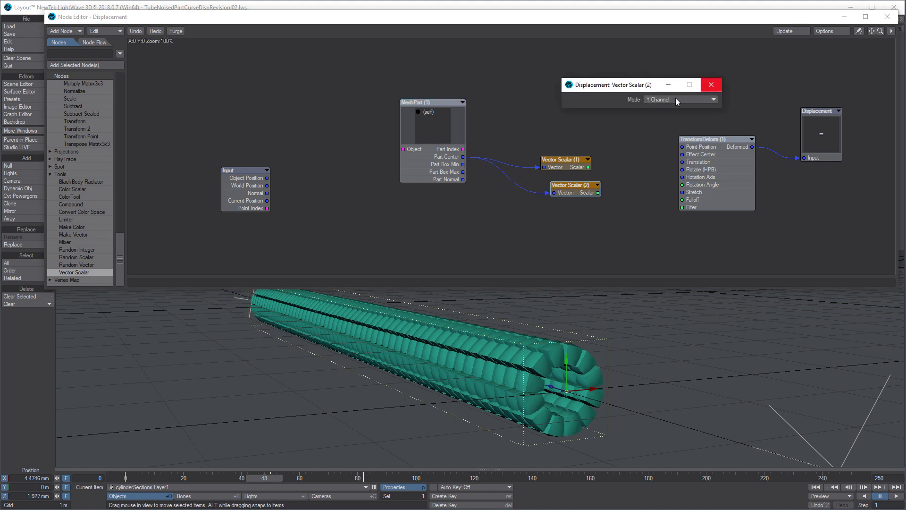
- Add a Make Vector node, wire the two scalars into its X and Y inputs, and connect its Vector output to the deformer's Translation
{"action": "double_click", "coordinate": [75, 234]}
{"action": "left_click_drag", "start_coordinate": [497, 157], "coordinate": [619, 168]}
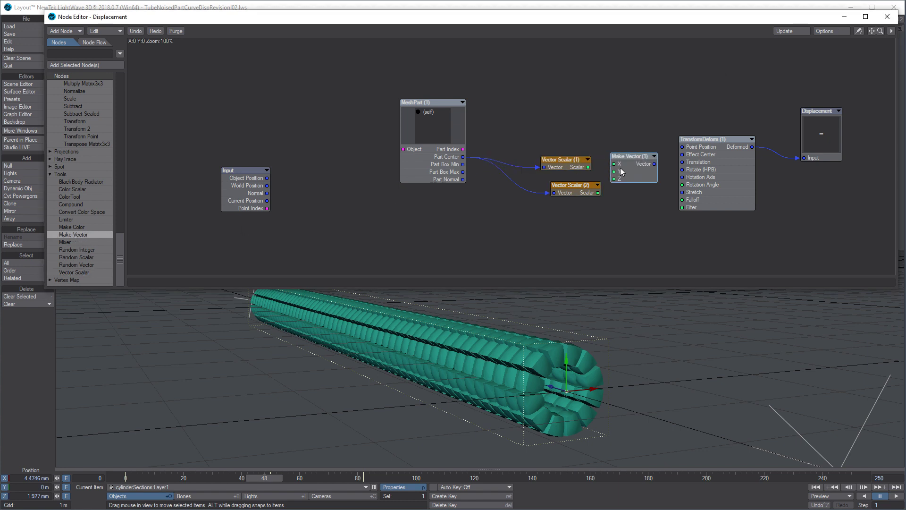
{"action": "left_click_drag", "start_coordinate": [566, 89], "coordinate": [431, 223]}
{"action": "left_click_drag", "start_coordinate": [435, 154], "coordinate": [319, 123]}
{"action": "left_click_drag", "start_coordinate": [638, 169], "coordinate": [554, 125]}
{"action": "left_click_drag", "start_coordinate": [471, 138], "coordinate": [531, 121]}
{"action": "left_click_drag", "start_coordinate": [481, 163], "coordinate": [682, 162]}
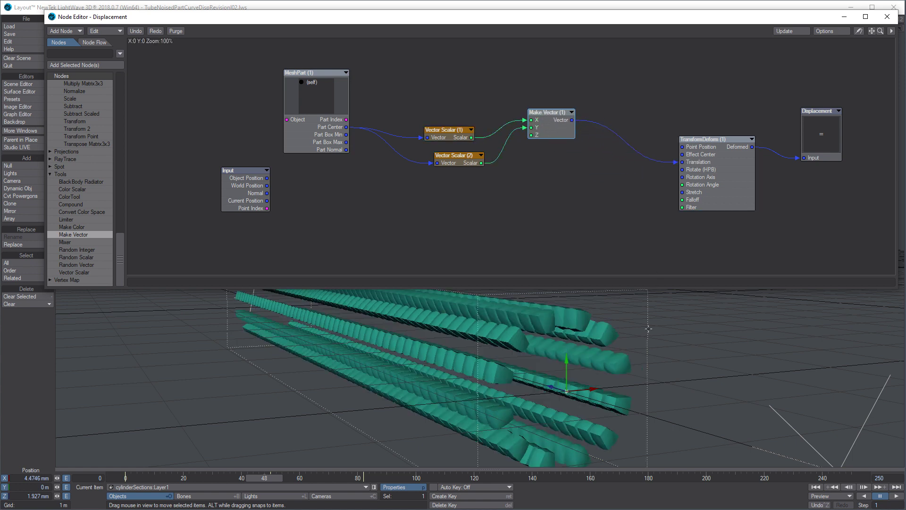
- Inspect the displaced tube sections end-on along the tube's axis and again in perspective
{"action": "key", "text": "3"}
{"action": "scroll", "coordinate": [421, 353], "scroll_direction": "up", "scroll_amount": 4}
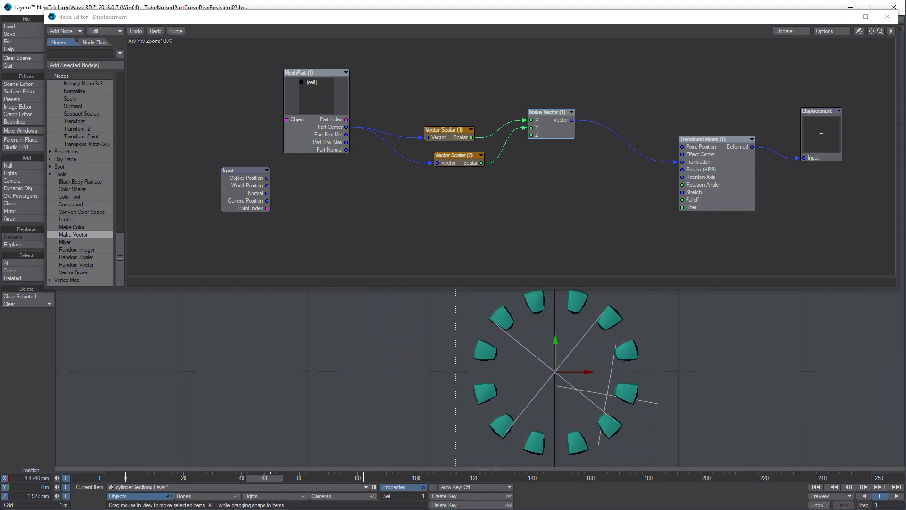
{"action": "key", "text": "h"}
{"action": "key", "text": "4"}
{"action": "scroll", "coordinate": [612, 352], "scroll_direction": "down", "scroll_amount": 3}
{"action": "left_click_drag", "start_coordinate": [612, 353], "coordinate": [703, 165], "text": "alt"}
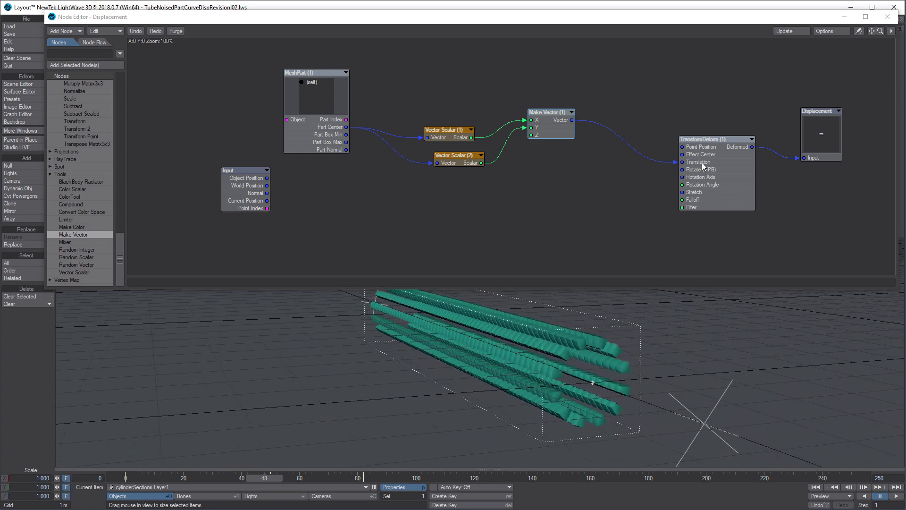
- Try feeding Part Center directly into the deformer's Translation input, inspect the tube, and reconnect the Make Vector output
{"action": "left_click", "coordinate": [347, 126]}
{"action": "left_click_drag", "start_coordinate": [347, 126], "coordinate": [682, 162]}
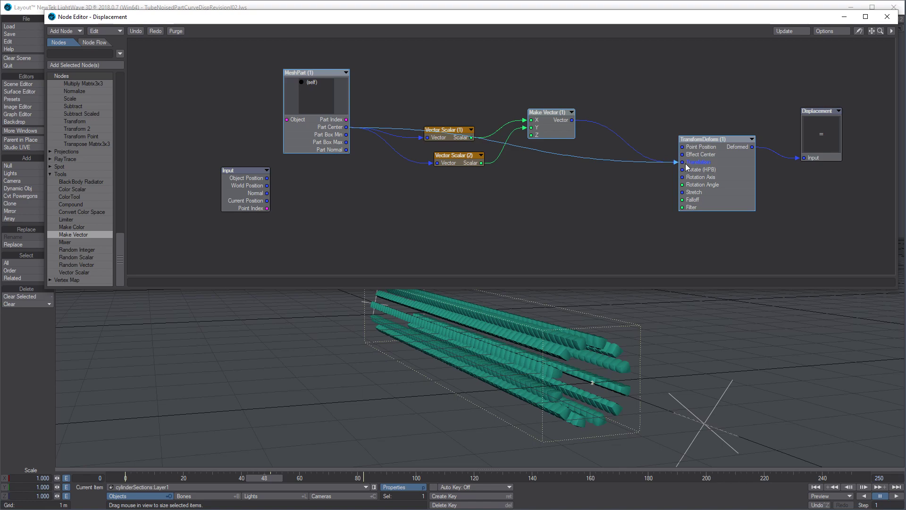
{"action": "mouse_move", "coordinate": [566, 378]}
{"action": "left_mouse_down", "text": "alt"}
{"action": "mouse_move", "coordinate": [594, 373]}
{"action": "mouse_move", "coordinate": [447, 347]}
{"action": "mouse_move", "coordinate": [378, 357]}
{"action": "left_mouse_up", "text": "alt"}
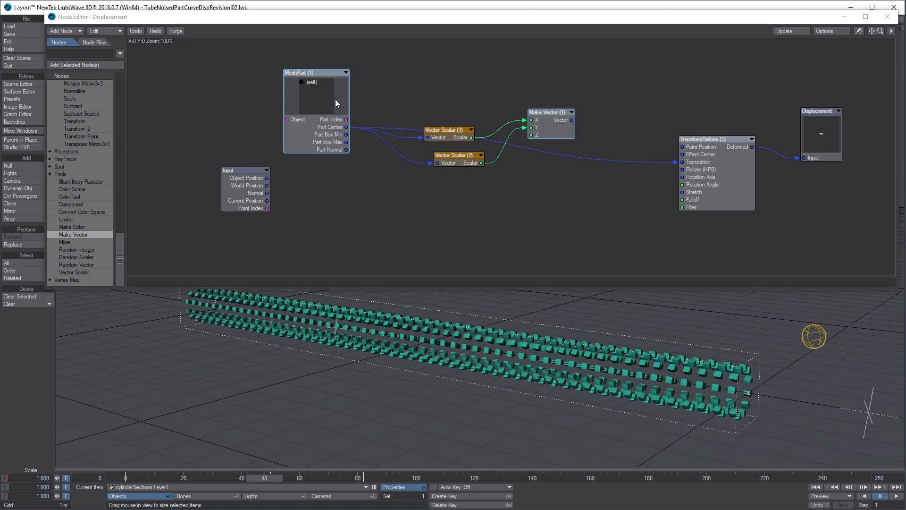
{"action": "left_click_drag", "start_coordinate": [572, 119], "coordinate": [682, 162]}
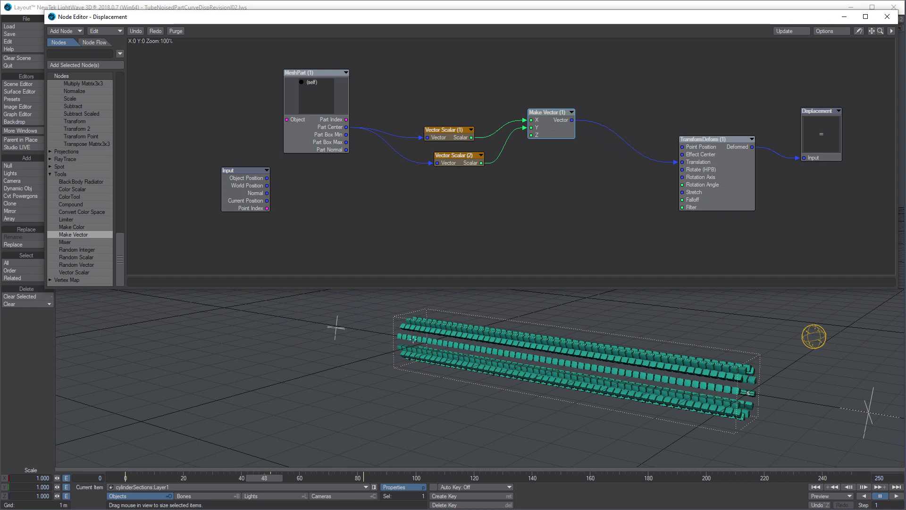
- Rearrange the deformer, Displacement, Vector Scalar and Input nodes more compactly, and check the Displacement node's mode
{"action": "left_click_drag", "start_coordinate": [735, 194], "coordinate": [682, 154]}
{"action": "left_click_drag", "start_coordinate": [828, 156], "coordinate": [795, 120]}
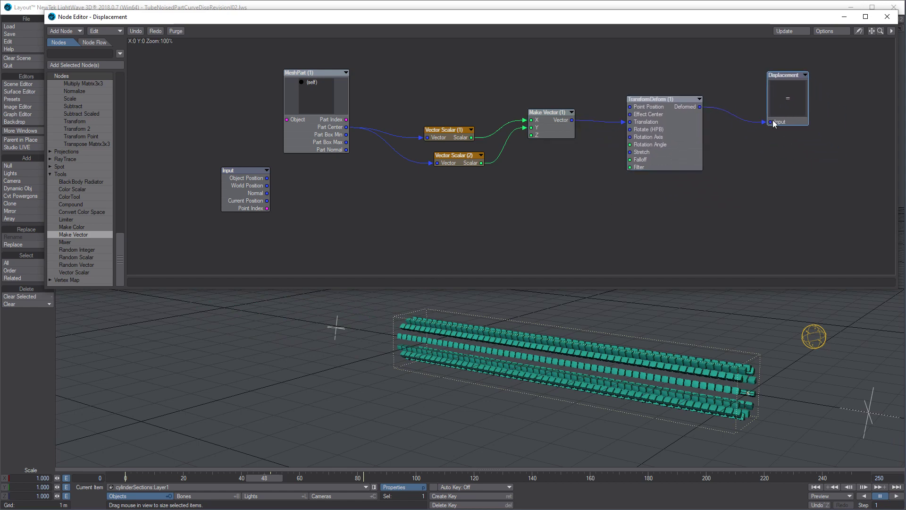
{"action": "double_click", "coordinate": [786, 112]}
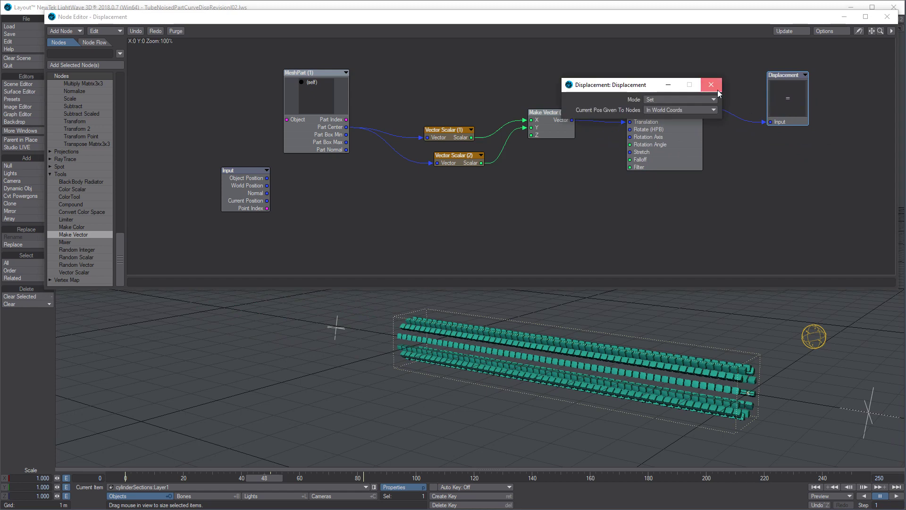
{"action": "left_click", "coordinate": [711, 86]}
{"action": "left_click_drag", "start_coordinate": [456, 161], "coordinate": [436, 130]}
{"action": "left_click_drag", "start_coordinate": [239, 199], "coordinate": [175, 127]}
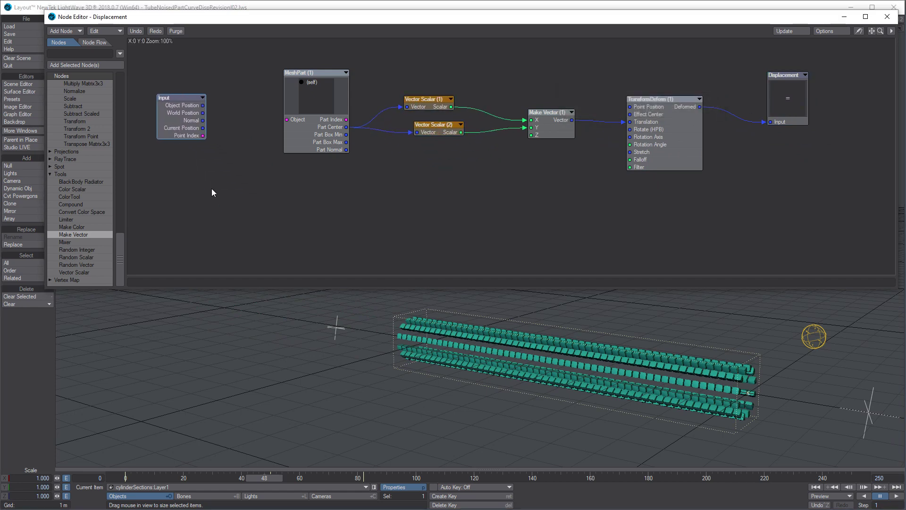
- Add a Turbulent Noise 3D texture node and place it below the Vector Scalar nodes
{"action": "scroll", "coordinate": [119, 86], "scroll_direction": "up", "scroll_amount": 10}
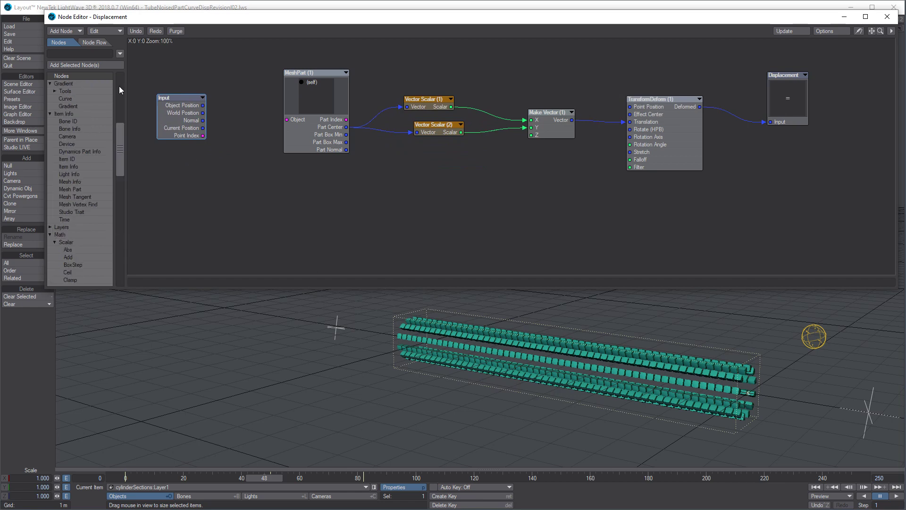
{"action": "left_click", "coordinate": [50, 91]}
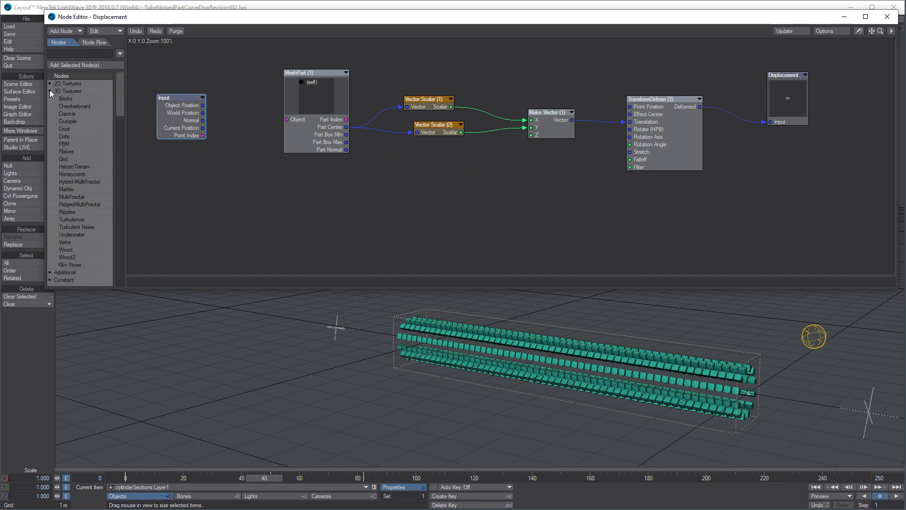
{"action": "double_click", "coordinate": [90, 227]}
{"action": "left_click_drag", "start_coordinate": [509, 117], "coordinate": [486, 178]}
- Move the Make Vector, deformer, Vector Scalar and Mesh Part nodes upward to make room, and shift the Turbulent Noise node up
{"action": "left_click_drag", "start_coordinate": [561, 132], "coordinate": [539, 105]}
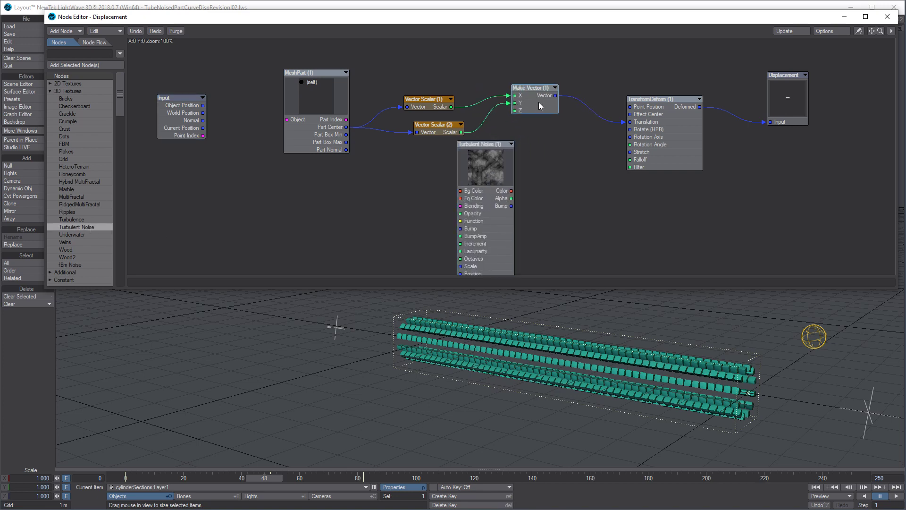
{"action": "left_click_drag", "start_coordinate": [657, 162], "coordinate": [672, 137]}
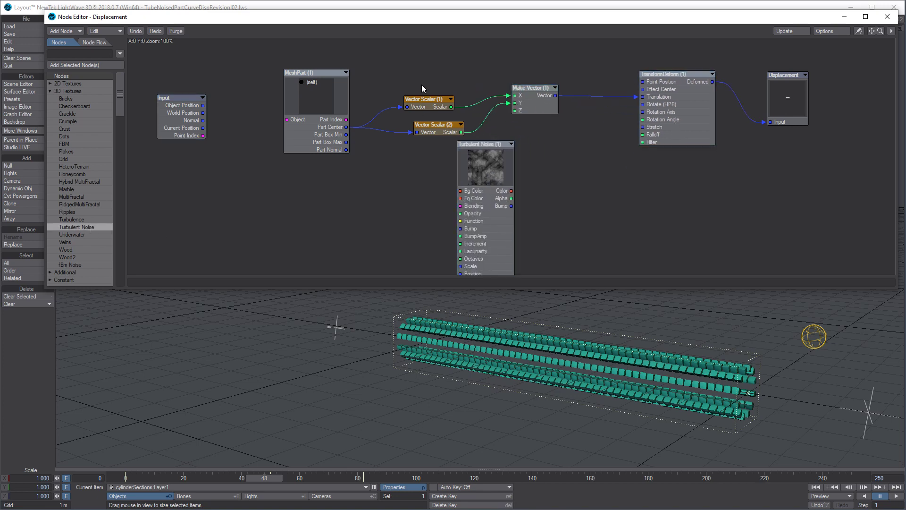
{"action": "left_click_drag", "start_coordinate": [443, 132], "coordinate": [428, 106]}
{"action": "left_click_drag", "start_coordinate": [326, 110], "coordinate": [294, 81]}
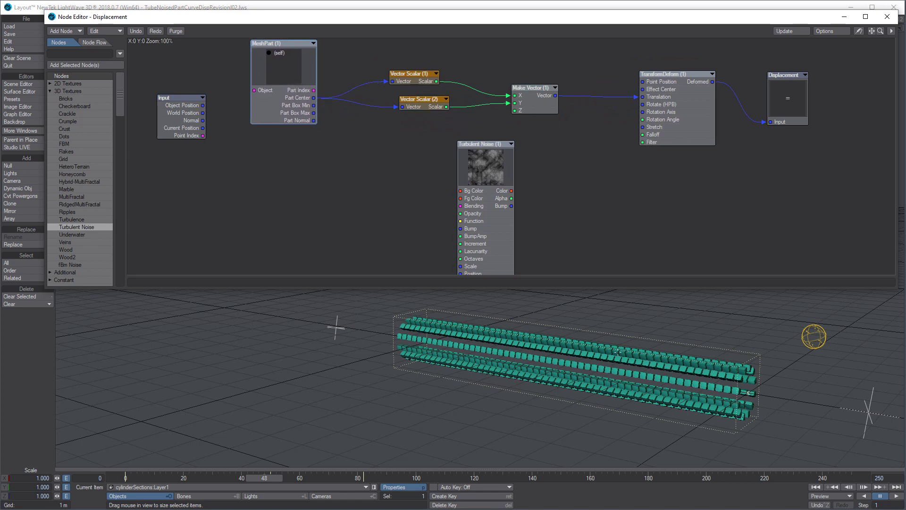
{"action": "left_click_drag", "start_coordinate": [487, 170], "coordinate": [479, 154]}
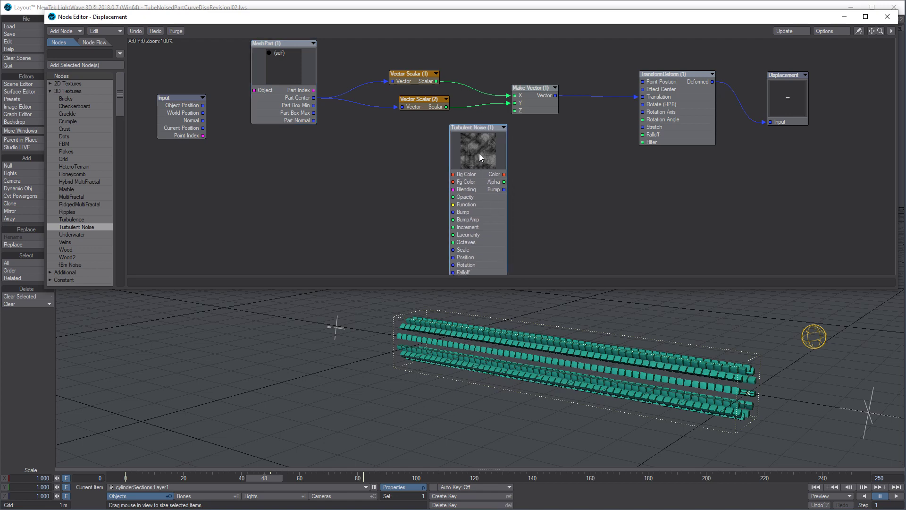
- Add a vector Scale node and place it between the Make Vector node and the transform deformer
{"action": "scroll", "coordinate": [122, 264], "scroll_direction": "down", "scroll_amount": 10}
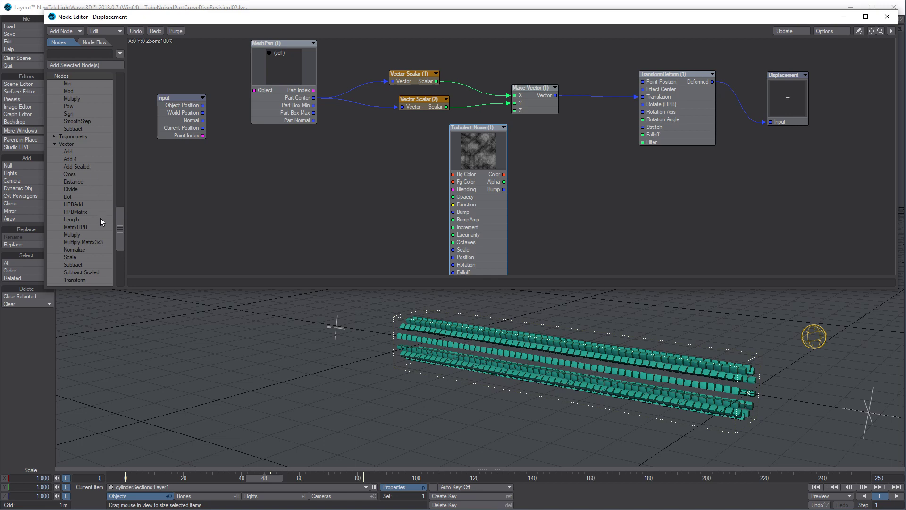
{"action": "double_click", "coordinate": [83, 257]}
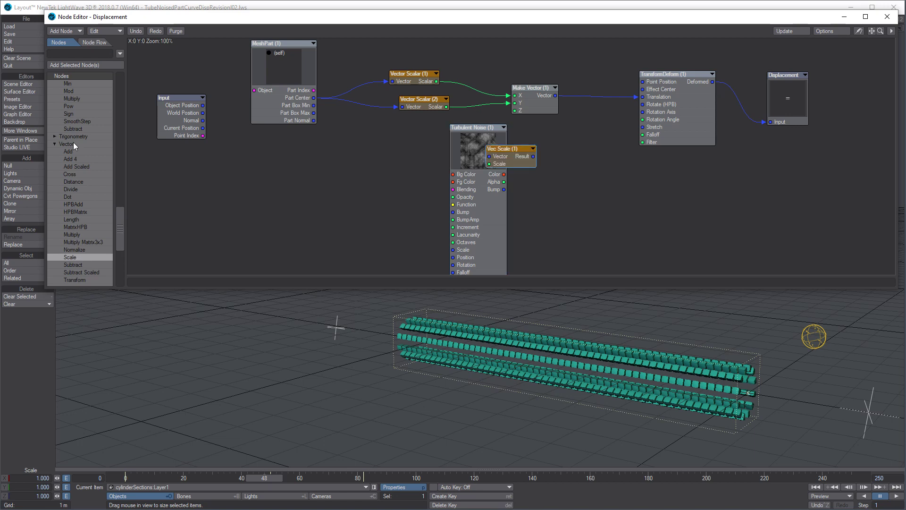
{"action": "left_click_drag", "start_coordinate": [518, 162], "coordinate": [605, 116]}
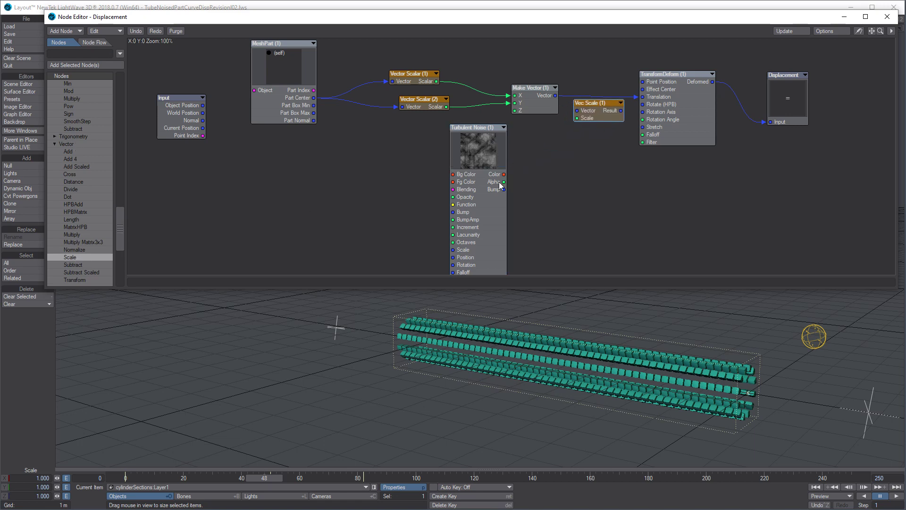
- Route Make Vector through the Vec Scale node into the deformer's Translation, with Turbulent Noise Alpha as Scale, and inspect the tube
{"action": "left_click_drag", "start_coordinate": [503, 182], "coordinate": [577, 110]}
{"action": "left_click_drag", "start_coordinate": [632, 107], "coordinate": [642, 97]}
{"action": "left_click_drag", "start_coordinate": [537, 104], "coordinate": [506, 103]}
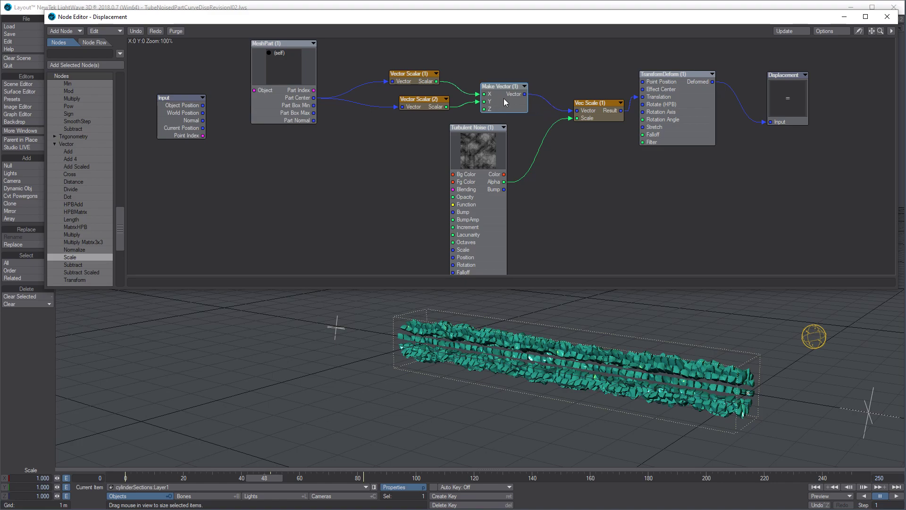
{"action": "left_click_drag", "start_coordinate": [593, 376], "coordinate": [553, 355], "text": "ctrl+alt"}
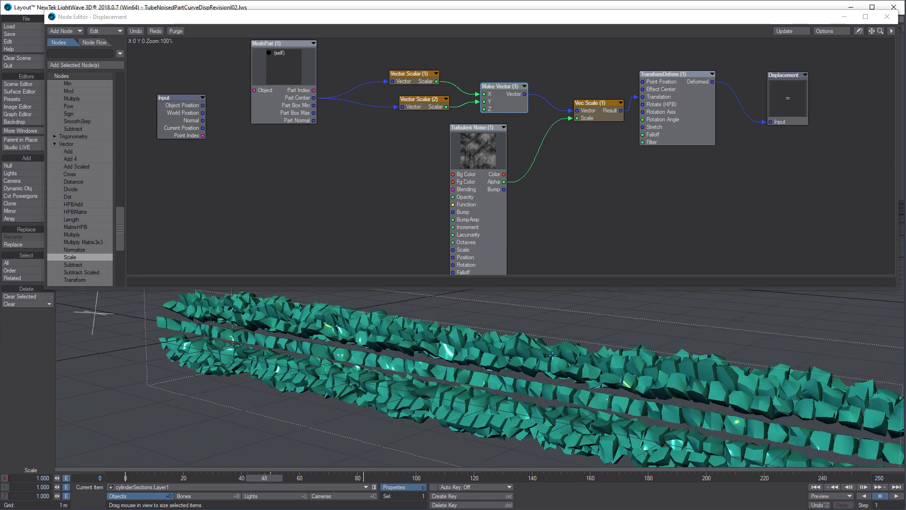
- Add a vector Subtract node that subtracts Part Center from Object Position, and feed its Result into the Turbulent Noise's Position
{"action": "left_click_drag", "start_coordinate": [479, 220], "coordinate": [464, 218]}
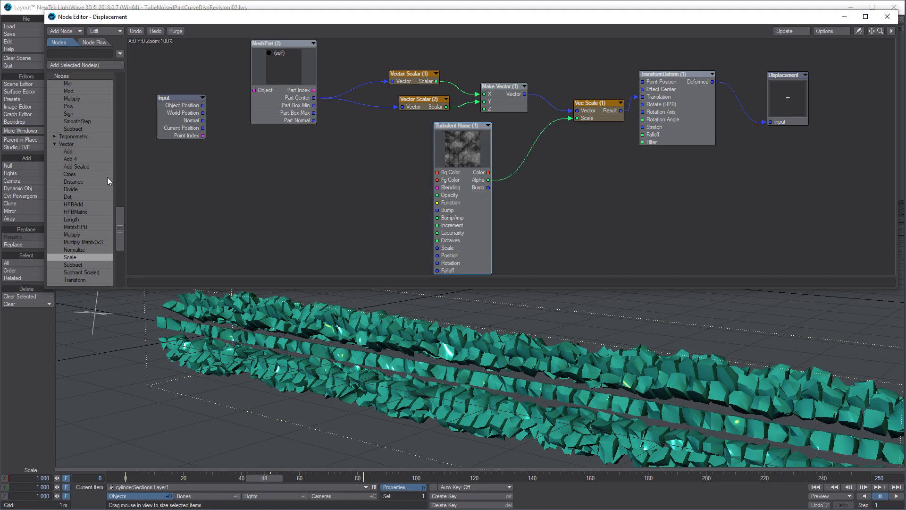
{"action": "scroll", "coordinate": [121, 229], "scroll_direction": "up", "scroll_amount": 3}
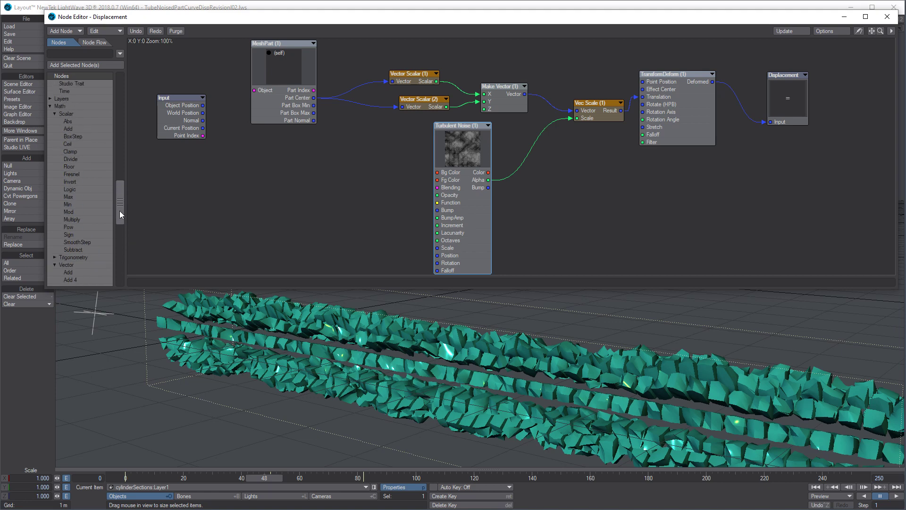
{"action": "left_click_drag", "start_coordinate": [118, 234], "coordinate": [115, 248]}
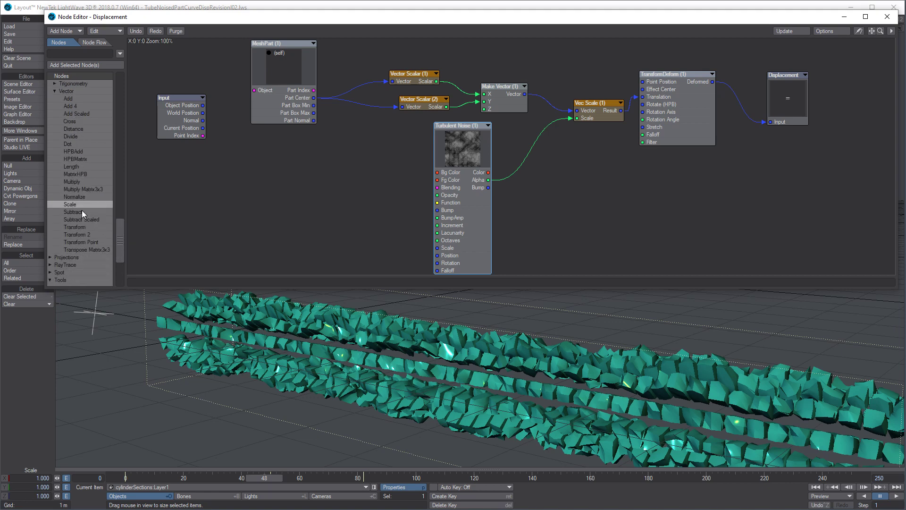
{"action": "double_click", "coordinate": [114, 212]}
{"action": "left_click_drag", "start_coordinate": [515, 153], "coordinate": [361, 185]}
{"action": "left_click_drag", "start_coordinate": [170, 121], "coordinate": [341, 188]}
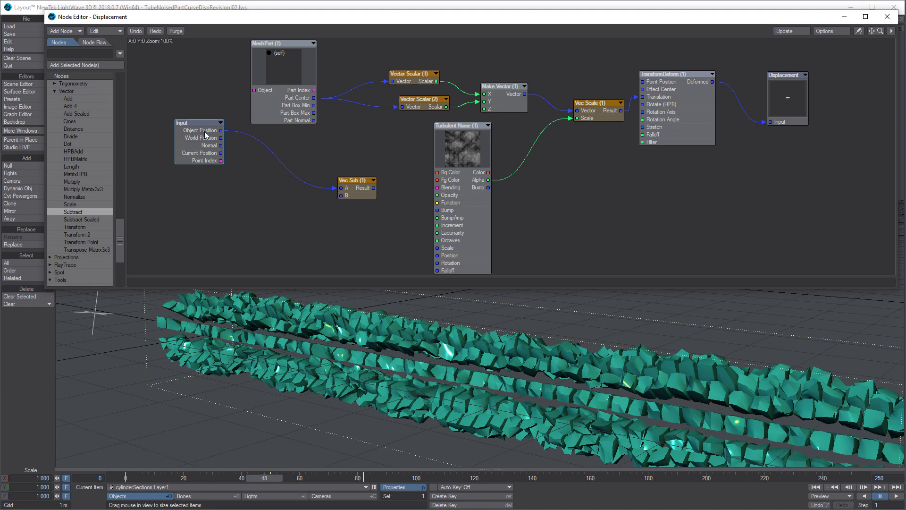
{"action": "left_click_drag", "start_coordinate": [314, 97], "coordinate": [443, 260]}
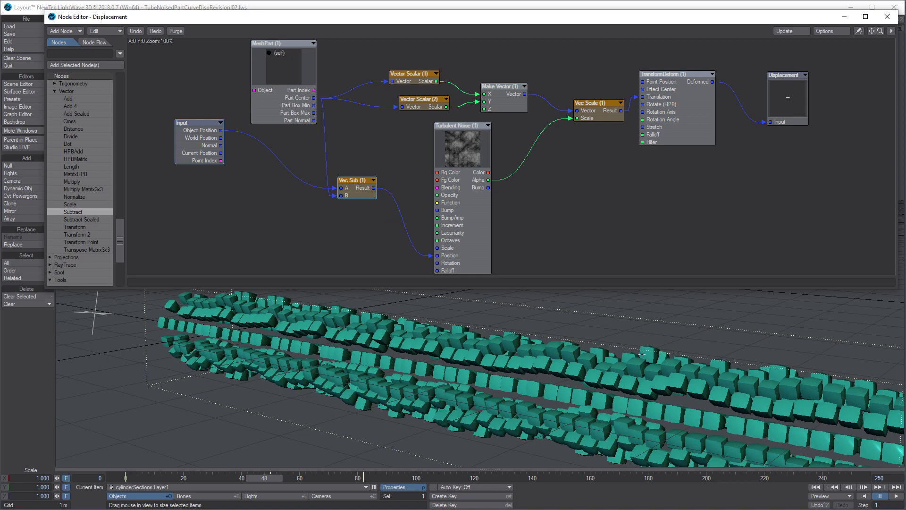
- Spread out the Mesh Part, Input, Vec Sub, Turbulent Noise, deformer and Displacement nodes to make room in the network
{"action": "left_click_drag", "start_coordinate": [279, 95], "coordinate": [197, 86]}
{"action": "left_click_drag", "start_coordinate": [220, 162], "coordinate": [208, 167]}
{"action": "left_click_drag", "start_coordinate": [646, 112], "coordinate": [658, 132]}
{"action": "left_click_drag", "start_coordinate": [790, 105], "coordinate": [824, 94]}
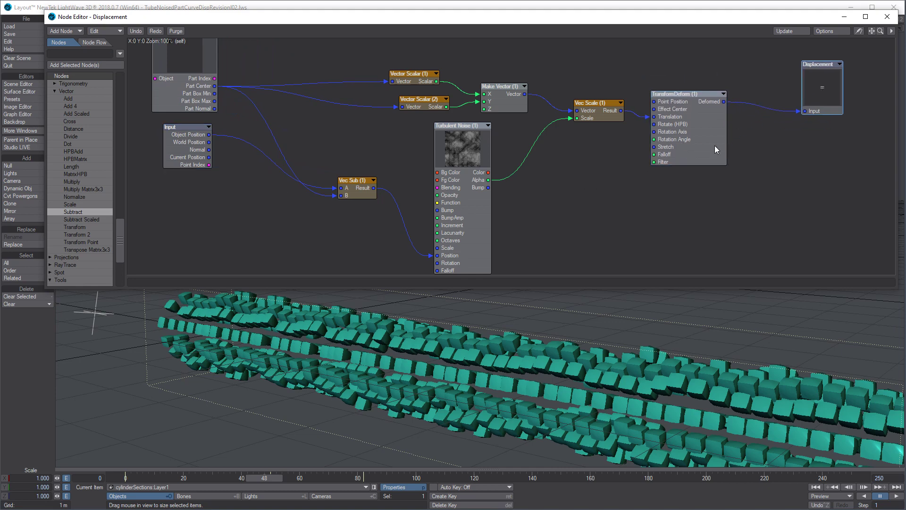
{"action": "left_click_drag", "start_coordinate": [715, 147], "coordinate": [751, 145]}
{"action": "left_click_drag", "start_coordinate": [368, 185], "coordinate": [330, 186]}
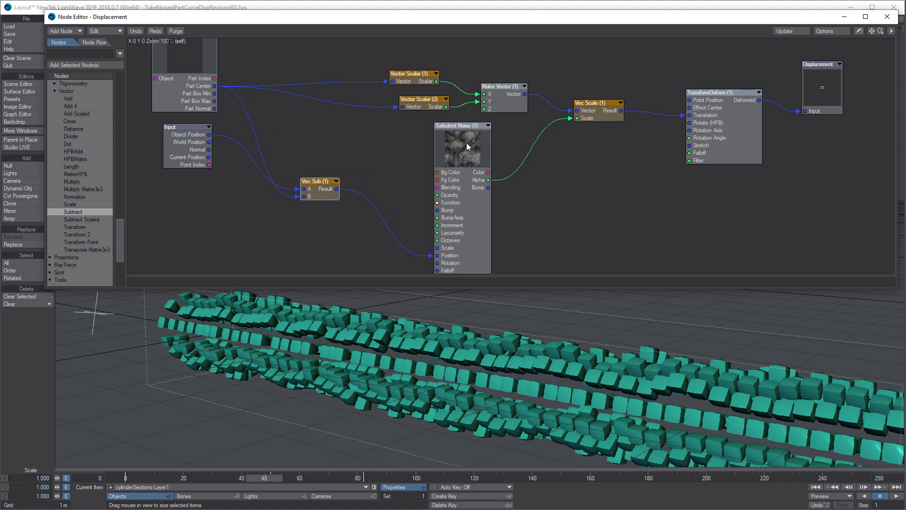
{"action": "left_click_drag", "start_coordinate": [467, 147], "coordinate": [457, 143]}
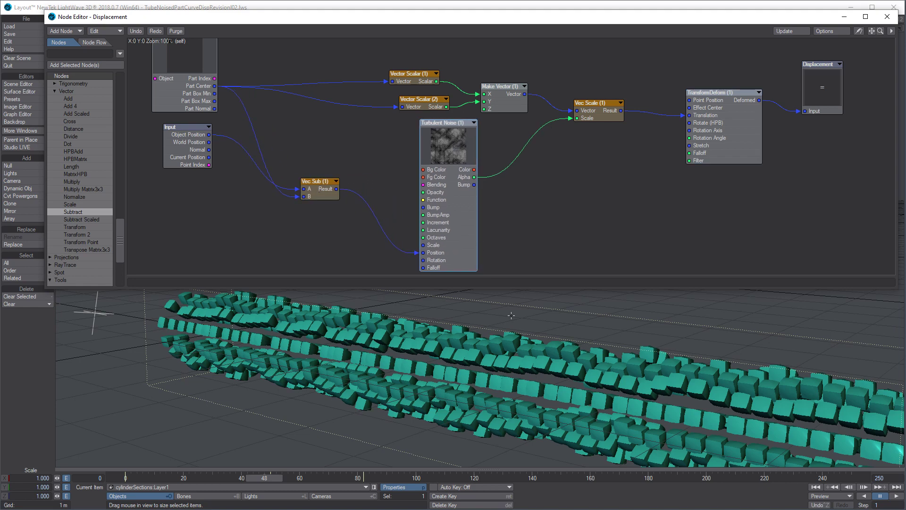
- Examine the noise-displaced tube parts in the back view and in perspective
{"action": "key", "text": "1"}
{"action": "left_click_drag", "start_coordinate": [533, 401], "coordinate": [562, 401], "text": "ctrl+alt"}
{"action": "left_click_drag", "start_coordinate": [521, 462], "coordinate": [521, 375], "text": "alt"}
{"action": "key", "text": "4"}
{"action": "left_click_drag", "start_coordinate": [660, 358], "coordinate": [613, 341], "text": "ctrl+alt"}
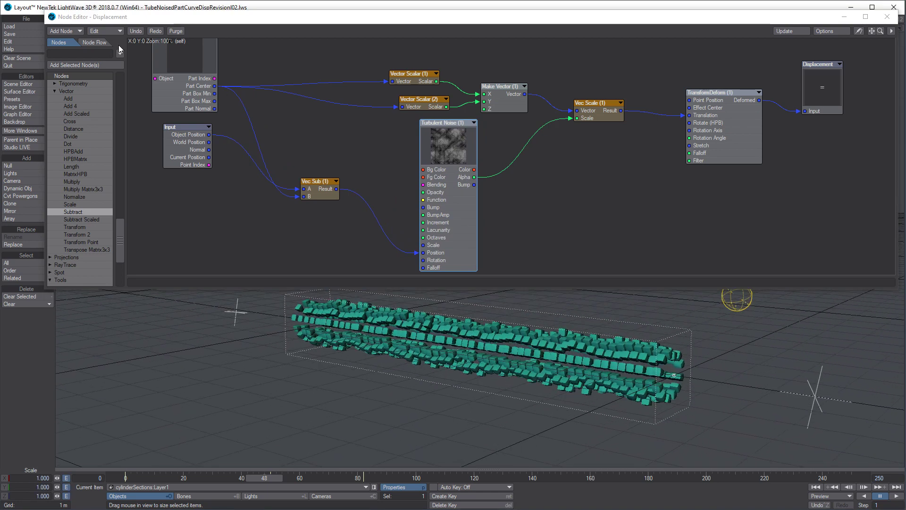
- Add a constant Vector node beside the transform deformer and connect it to the deformer's Rotation Axis
{"action": "left_click", "coordinate": [120, 87]}
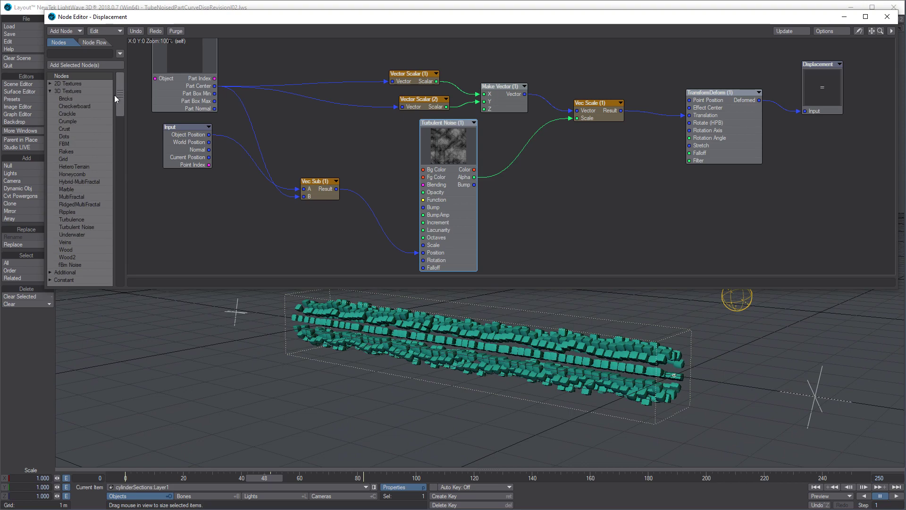
{"action": "left_click_drag", "start_coordinate": [567, 352], "coordinate": [647, 359], "text": "ctrl+alt"}
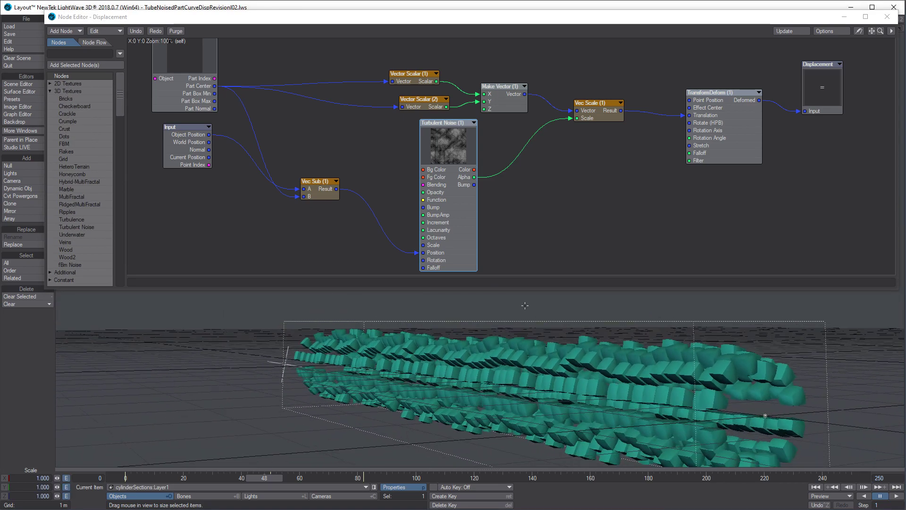
{"action": "left_click", "coordinate": [50, 91]}
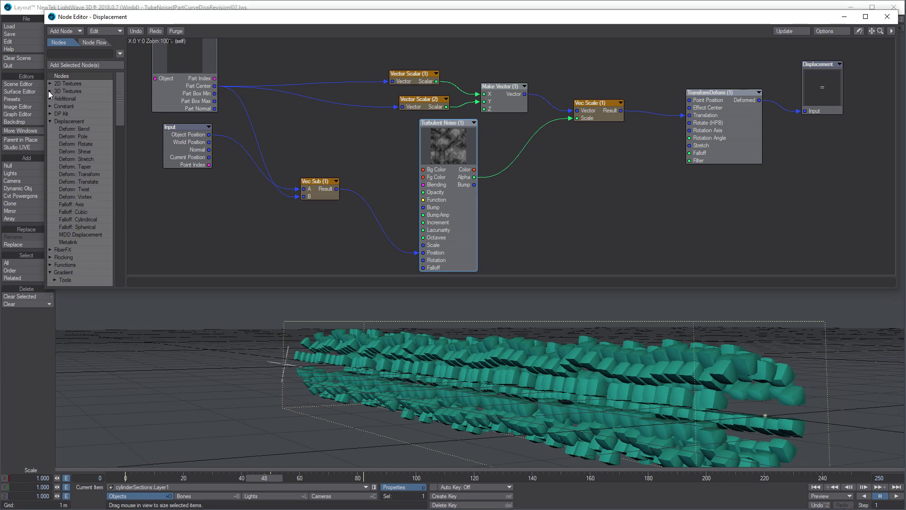
{"action": "left_click_drag", "start_coordinate": [720, 136], "coordinate": [718, 148]}
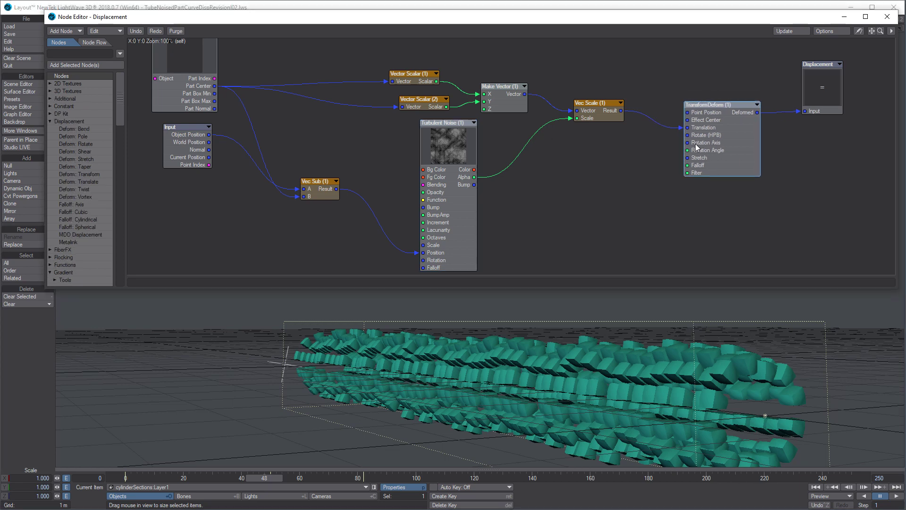
{"action": "left_click", "coordinate": [51, 121]}
{"action": "left_click", "coordinate": [50, 106]}
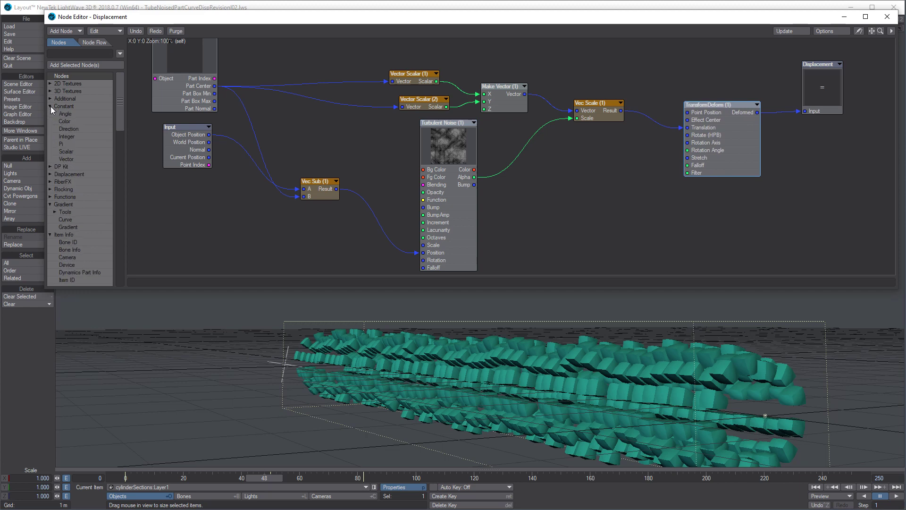
{"action": "double_click", "coordinate": [77, 158]}
{"action": "left_click_drag", "start_coordinate": [505, 159], "coordinate": [687, 143]}
- Set the constant Vector's X and Y to 0, keeping Z at 1, and place the node just below Vec Scale
{"action": "double_click", "coordinate": [614, 149]}
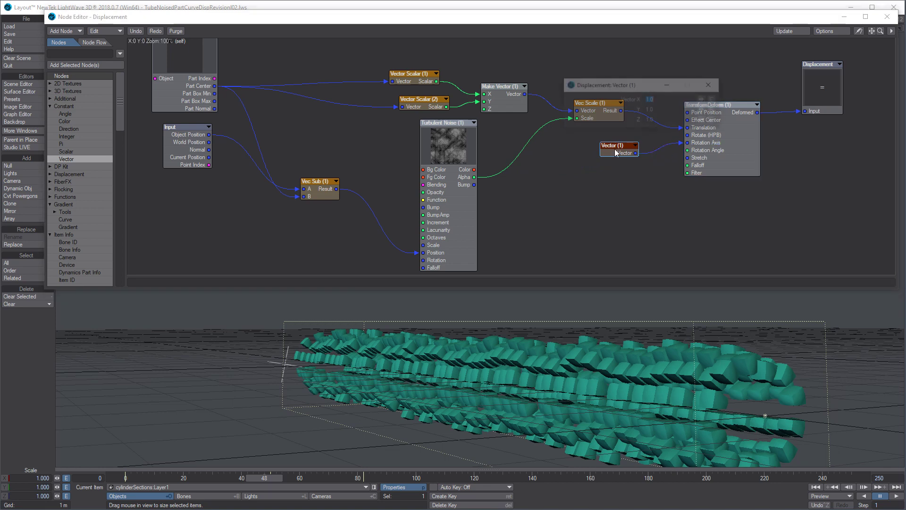
{"action": "type", "text": "0"}
{"action": "key", "text": "Tab"}
{"action": "type", "text": "0"}
{"action": "key", "text": "Tab"}
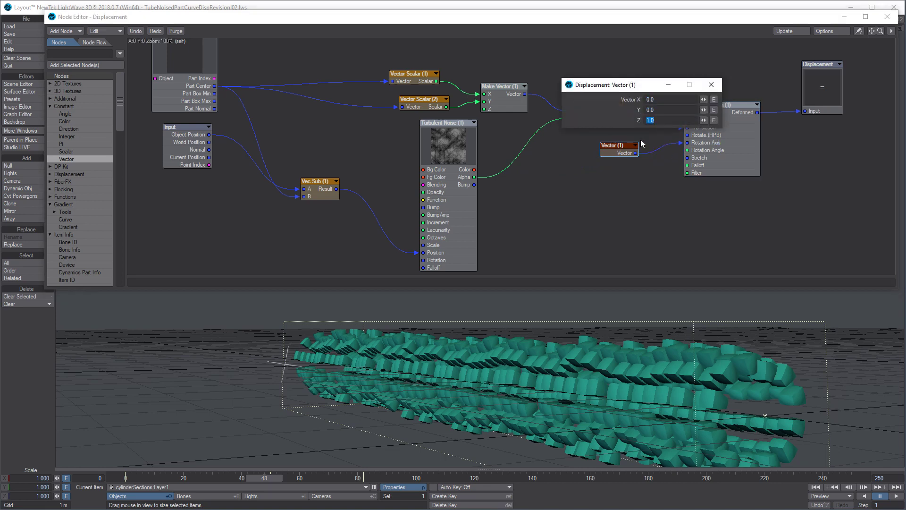
{"action": "left_click", "coordinate": [712, 86]}
{"action": "left_click_drag", "start_coordinate": [622, 149], "coordinate": [613, 141]}
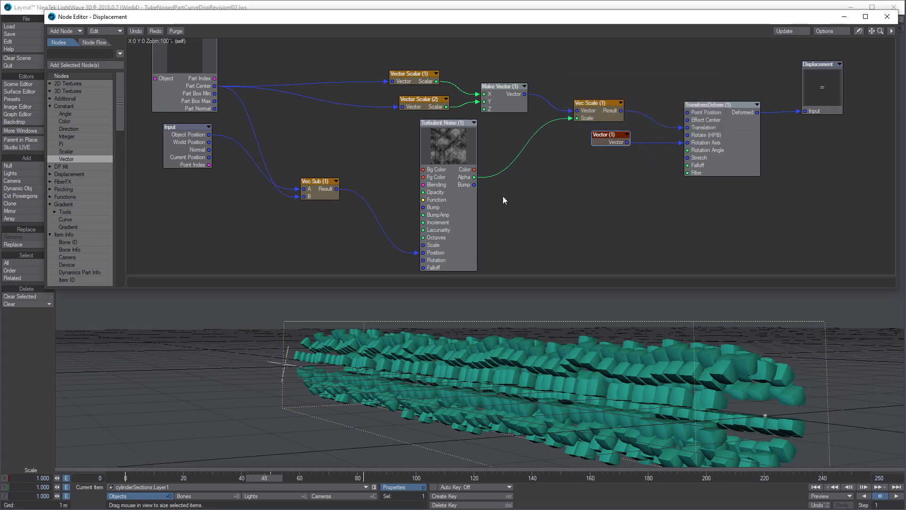
- Try driving the deformer's Rotation Angle directly with the Turbulent Noise Alpha, inspect the tube end-on, and disconnect it
{"action": "left_click_drag", "start_coordinate": [474, 177], "coordinate": [687, 150]}
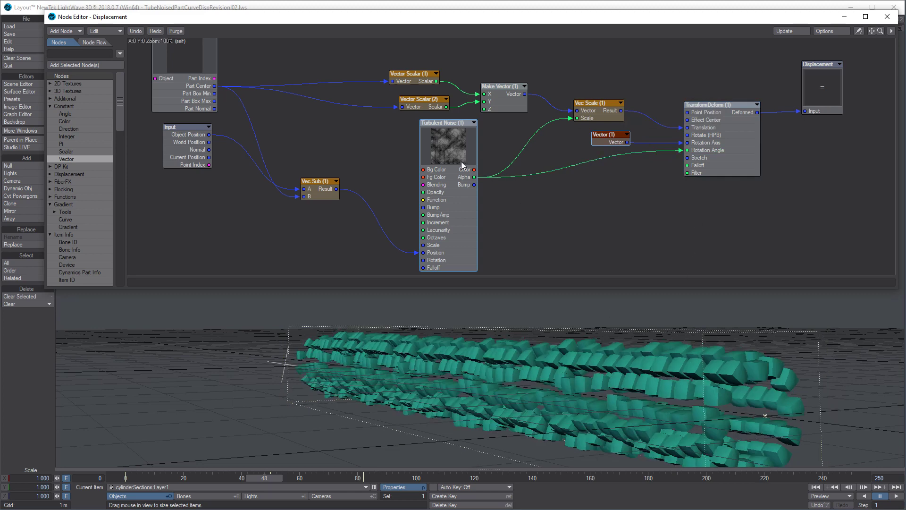
{"action": "key", "text": "1"}
{"action": "scroll", "coordinate": [499, 389], "scroll_direction": "up", "scroll_amount": 4}
{"action": "mouse_move", "coordinate": [499, 389]}
{"action": "left_mouse_down", "text": "alt"}
{"action": "mouse_move", "coordinate": [491, 336]}
{"action": "mouse_move", "coordinate": [507, 373]}
{"action": "left_mouse_up", "text": "alt"}
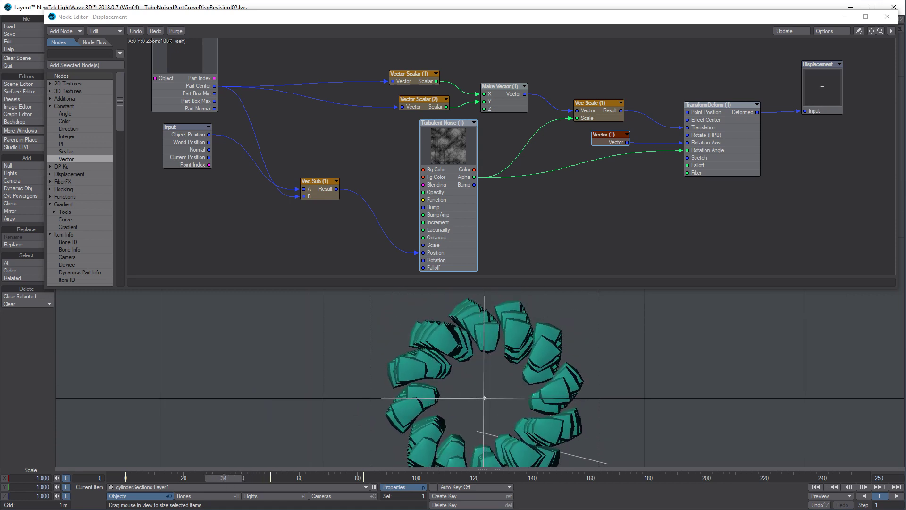
{"action": "left_click_drag", "start_coordinate": [681, 149], "coordinate": [666, 156]}
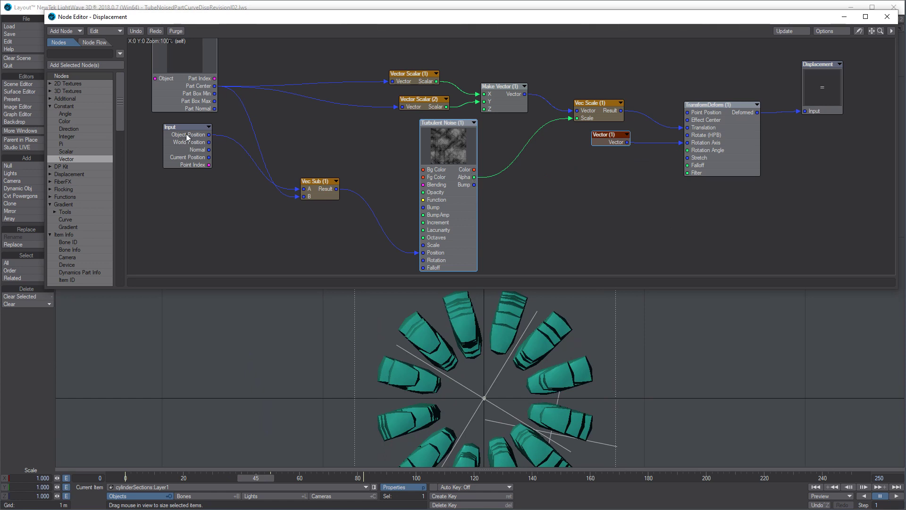
- Add a Random Scalar node and place it below the constant Vector node
{"action": "left_click_drag", "start_coordinate": [121, 110], "coordinate": [126, 272]}
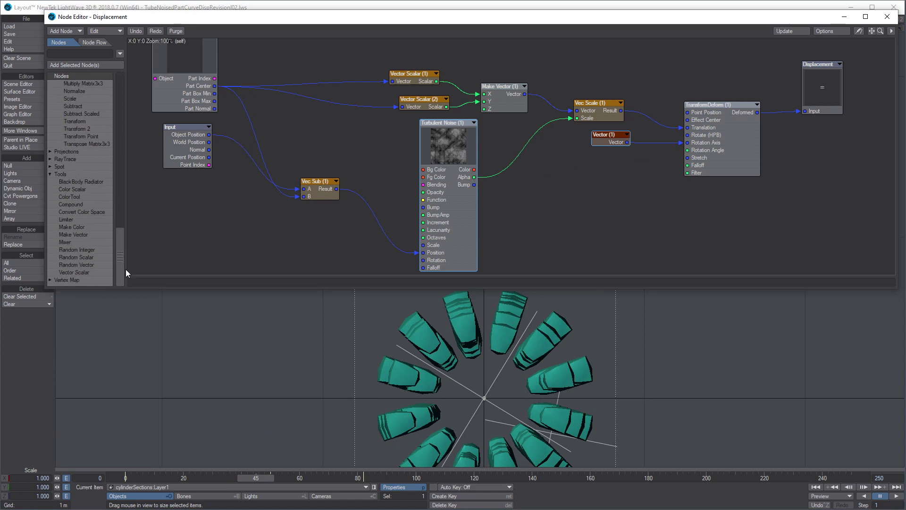
{"action": "double_click", "coordinate": [91, 258]}
{"action": "left_click_drag", "start_coordinate": [515, 160], "coordinate": [602, 194]}
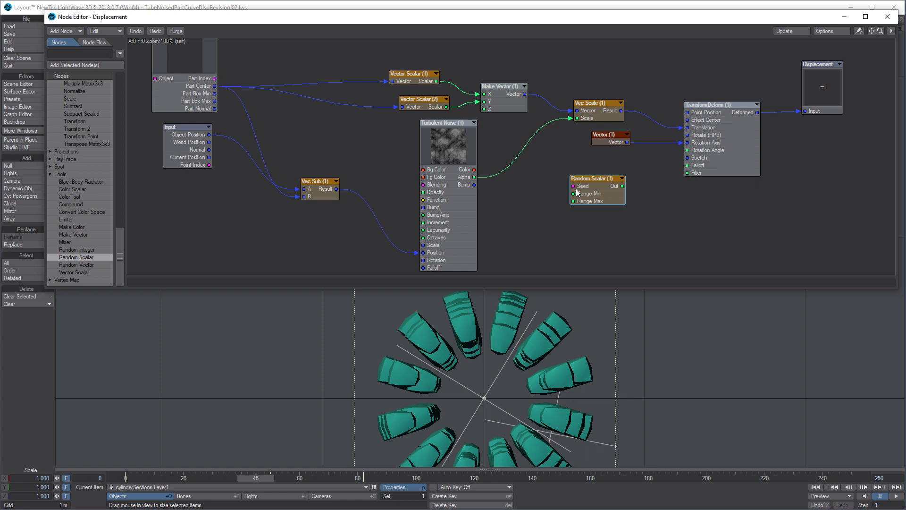
{"action": "left_click_drag", "start_coordinate": [594, 187], "coordinate": [590, 181]}
- Add a scalar Multiply node and arrange it between the Random Scalar node and the deformer
{"action": "left_click_drag", "start_coordinate": [118, 232], "coordinate": [117, 165]}
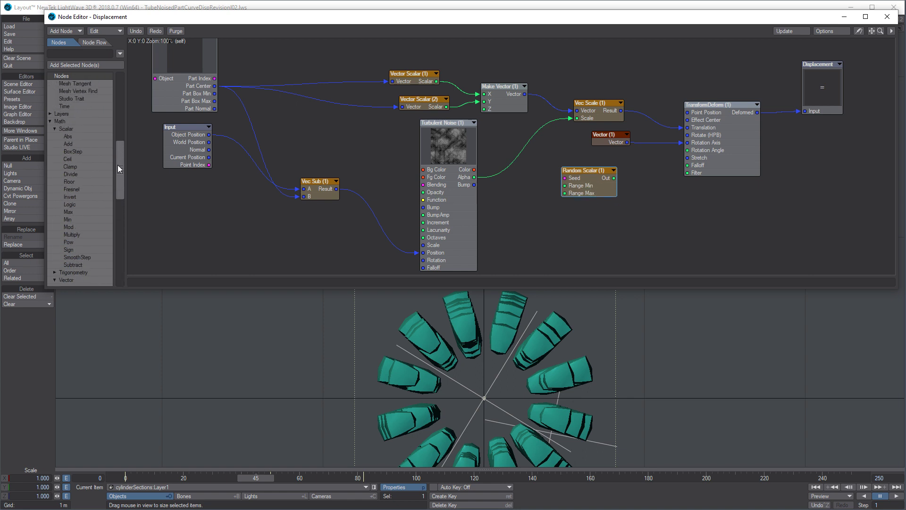
{"action": "double_click", "coordinate": [83, 234]}
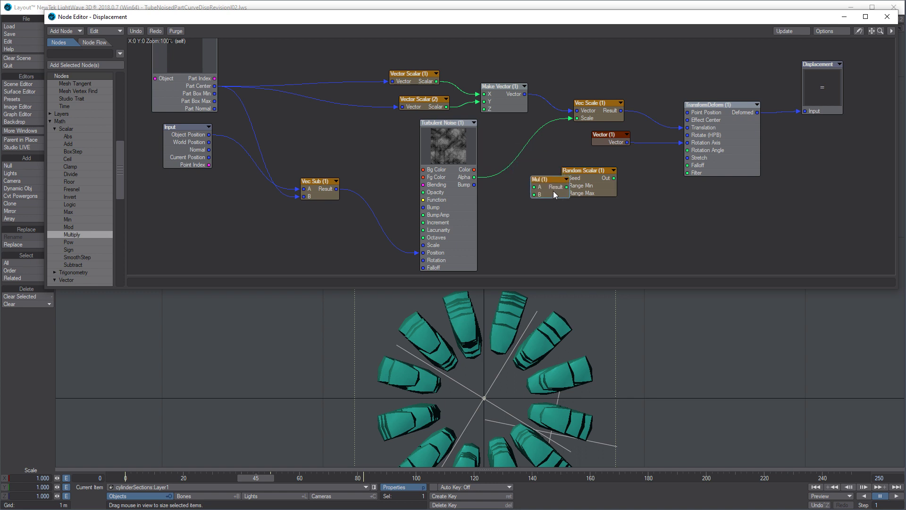
{"action": "left_click_drag", "start_coordinate": [555, 193], "coordinate": [652, 186]}
{"action": "left_click_drag", "start_coordinate": [594, 189], "coordinate": [560, 221]}
{"action": "left_click_drag", "start_coordinate": [645, 198], "coordinate": [621, 194]}
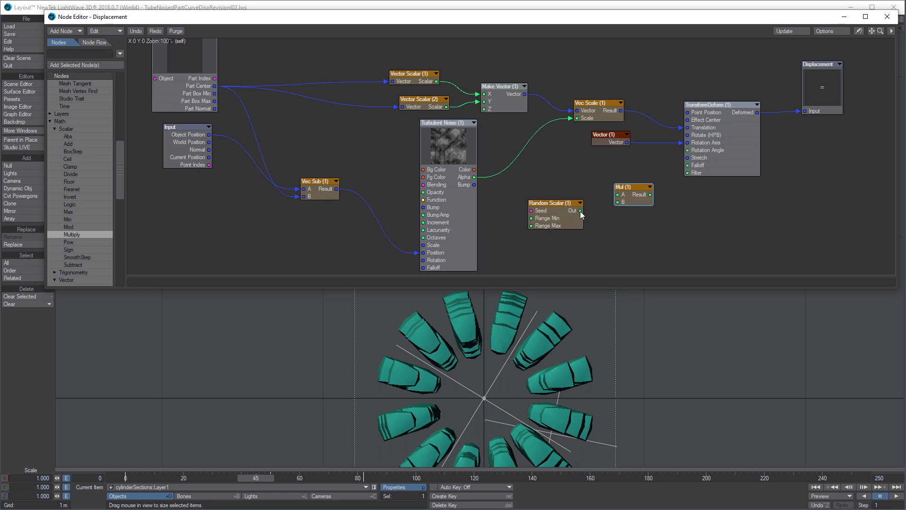
- Multiply the Turbulent Noise Alpha by the Random Scalar output and feed the Result into the deformer's Rotation Angle
{"action": "left_click_drag", "start_coordinate": [580, 211], "coordinate": [628, 201]}
{"action": "left_click_drag", "start_coordinate": [474, 177], "coordinate": [608, 179]}
{"action": "left_click_drag", "start_coordinate": [562, 212], "coordinate": [532, 216]}
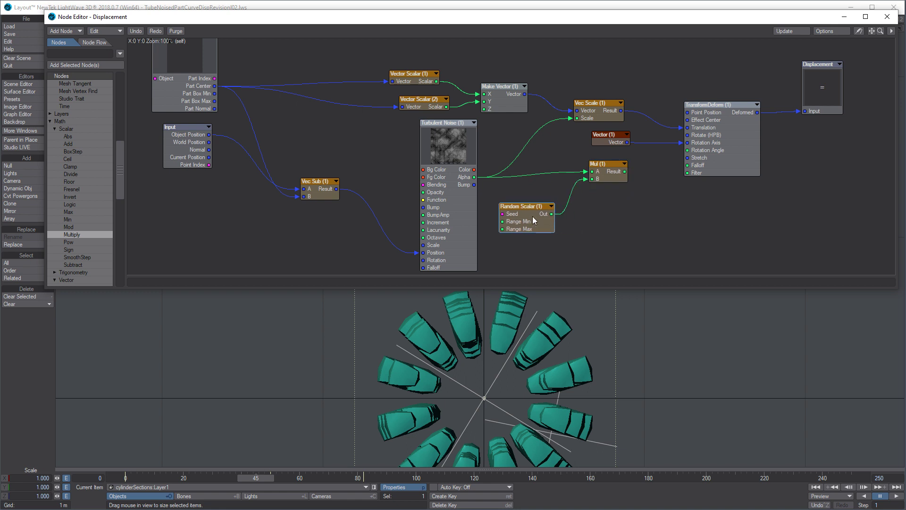
{"action": "left_click_drag", "start_coordinate": [624, 172], "coordinate": [688, 150]}
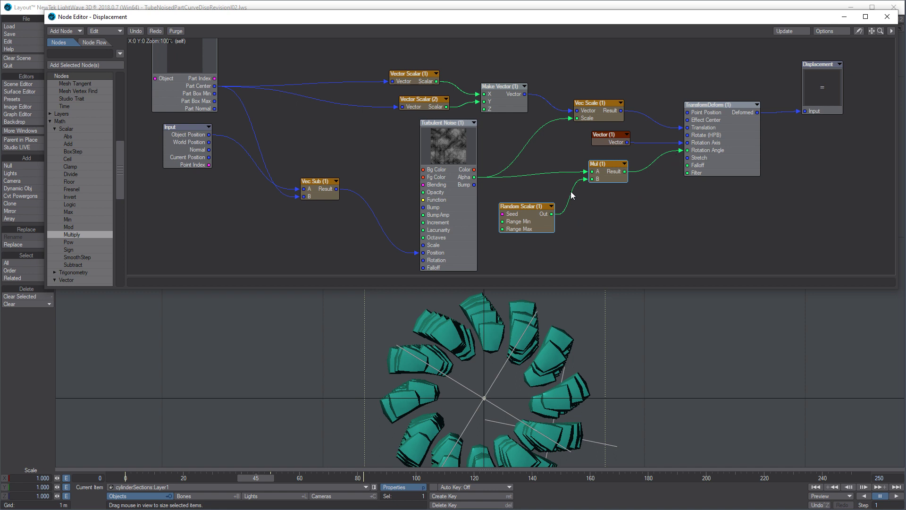
- Detach and reattach the Random Scalar at Multiply's B input to compare, and connect Mesh Part's Part Index to its Seed
{"action": "left_click_drag", "start_coordinate": [586, 178], "coordinate": [581, 188]}
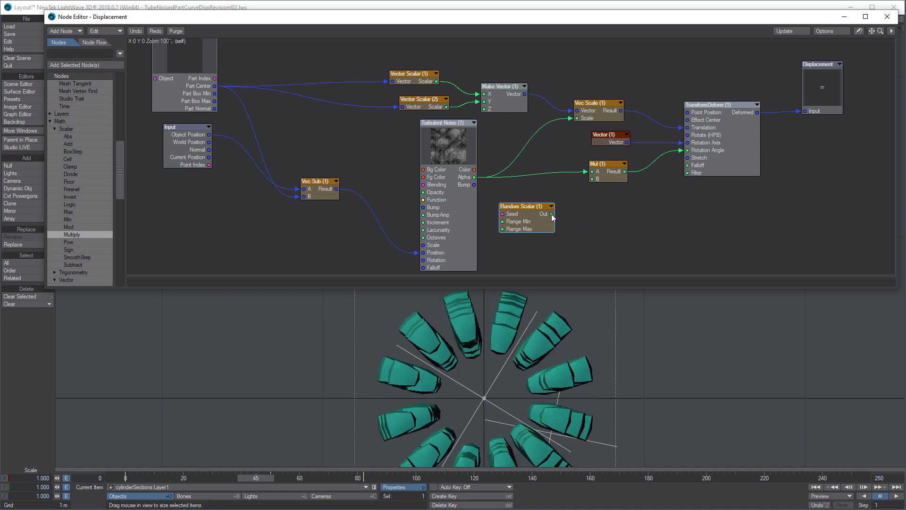
{"action": "left_click_drag", "start_coordinate": [551, 214], "coordinate": [600, 179]}
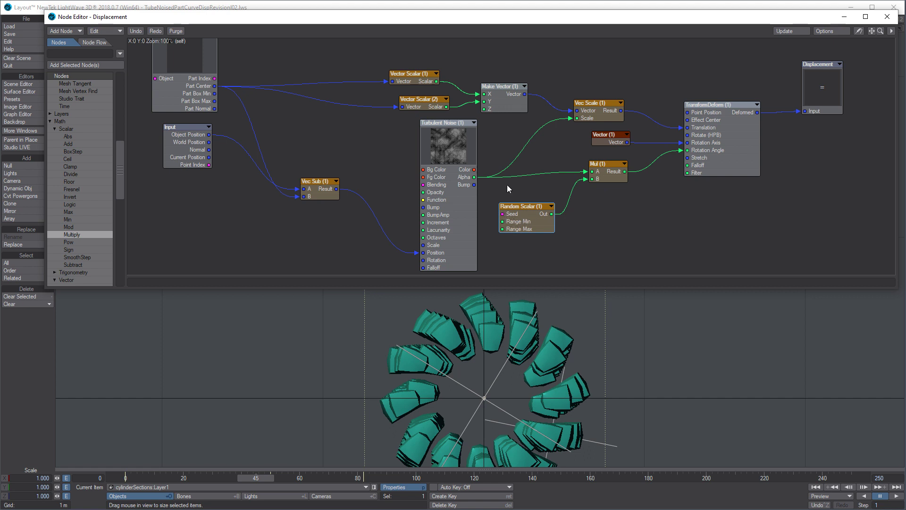
{"action": "mouse_move", "coordinate": [215, 79]}
{"action": "left_mouse_down"}
{"action": "mouse_move", "coordinate": [438, 188]}
{"action": "mouse_move", "coordinate": [436, 198]}
{"action": "mouse_move", "coordinate": [503, 215]}
{"action": "left_mouse_up"}
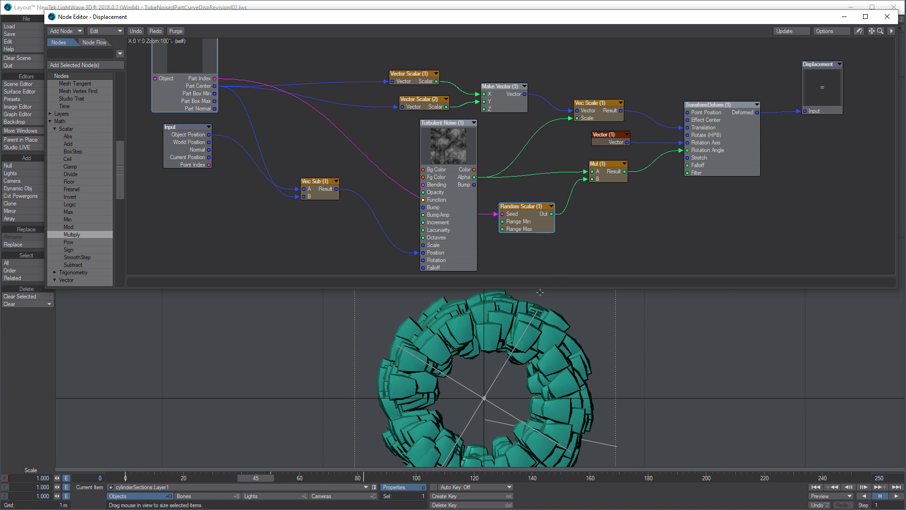
- Detach and reattach Mesh Part's Part Index at the Random Scalar's Seed, and inspect the tube in perspective
{"action": "left_click_drag", "start_coordinate": [496, 214], "coordinate": [489, 226]}
{"action": "left_click_drag", "start_coordinate": [214, 78], "coordinate": [518, 217]}
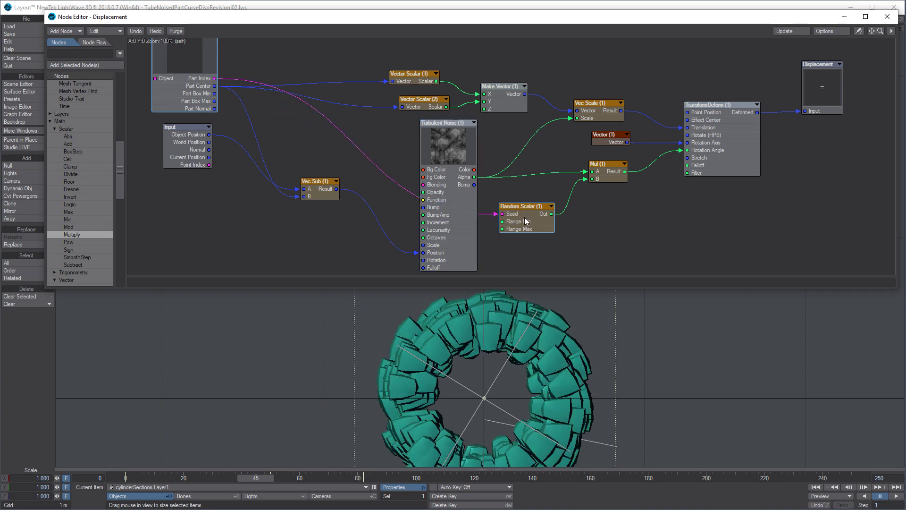
{"action": "left_click_drag", "start_coordinate": [526, 361], "coordinate": [624, 315], "text": "alt"}
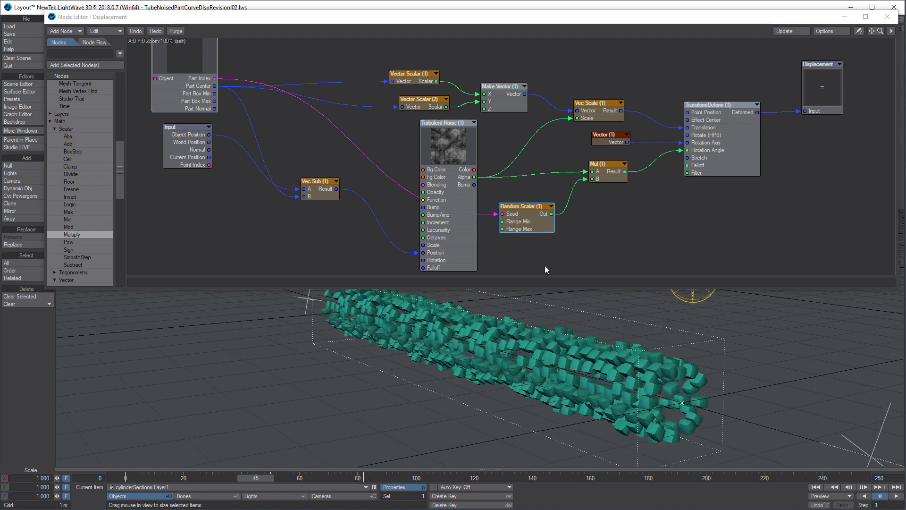
- Shift the Turbulent Noise, Random Scalar and Multiply nodes away from the deformer to make room for another node
{"action": "left_click_drag", "start_coordinate": [426, 146], "coordinate": [387, 146]}
{"action": "left_click_drag", "start_coordinate": [534, 227], "coordinate": [491, 222]}
{"action": "left_click_drag", "start_coordinate": [613, 180], "coordinate": [562, 187]}
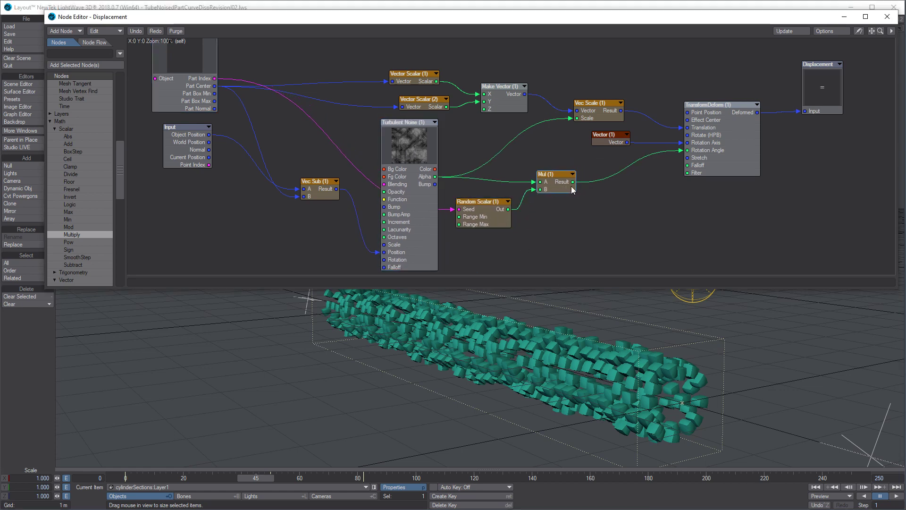
- Duplicate the Multiply node, insert the copy between the first Multiply and the deformer's Rotation Angle, and set its B to 3.0
{"action": "key", "text": "ctrl+c"}
{"action": "key", "text": "ctrl+v"}
{"action": "left_click_drag", "start_coordinate": [516, 166], "coordinate": [635, 171]}
{"action": "left_click_drag", "start_coordinate": [573, 182], "coordinate": [687, 151]}
{"action": "double_click", "coordinate": [633, 165]}
{"action": "type", "text": "3"}
{"action": "key", "text": "Return"}
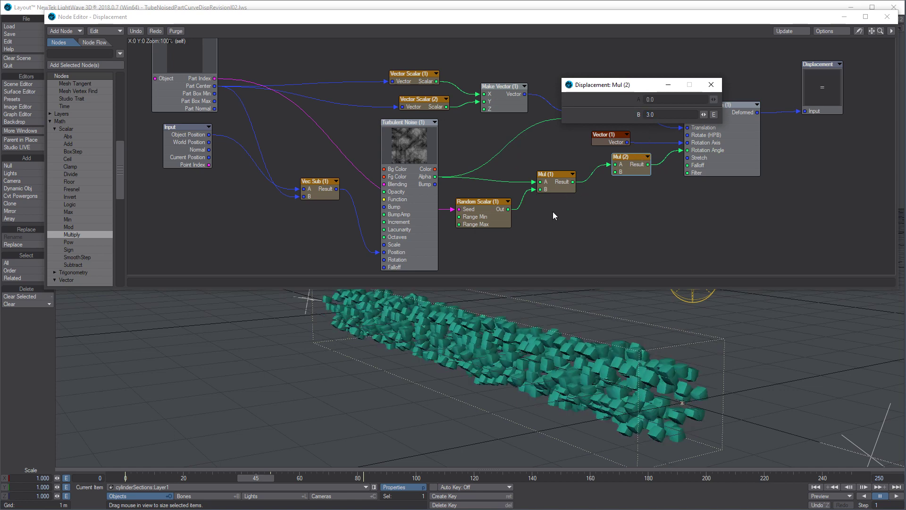
- Go to frame 37 and compare the second Multiply's B value at 1.0 and 3.0, leaving it at 3.0
{"action": "left_click_drag", "start_coordinate": [248, 474], "coordinate": [227, 476]}
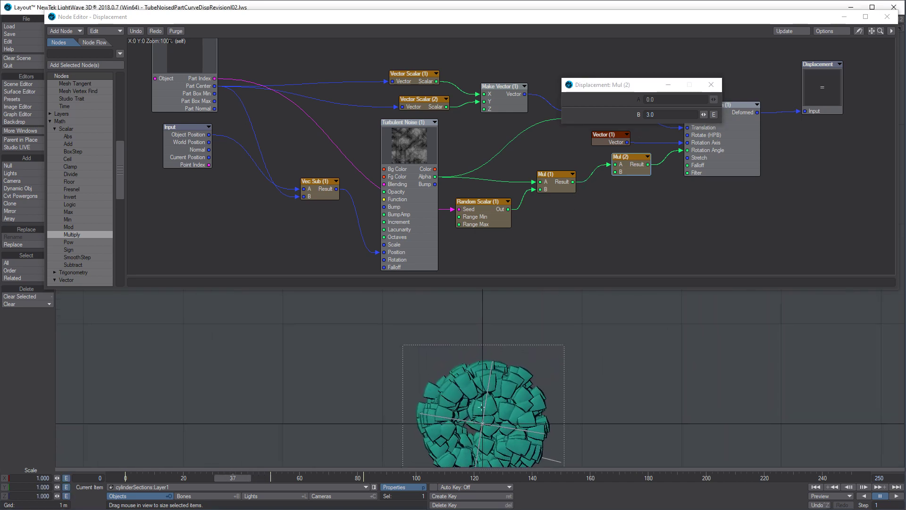
{"action": "left_click", "coordinate": [624, 112]}
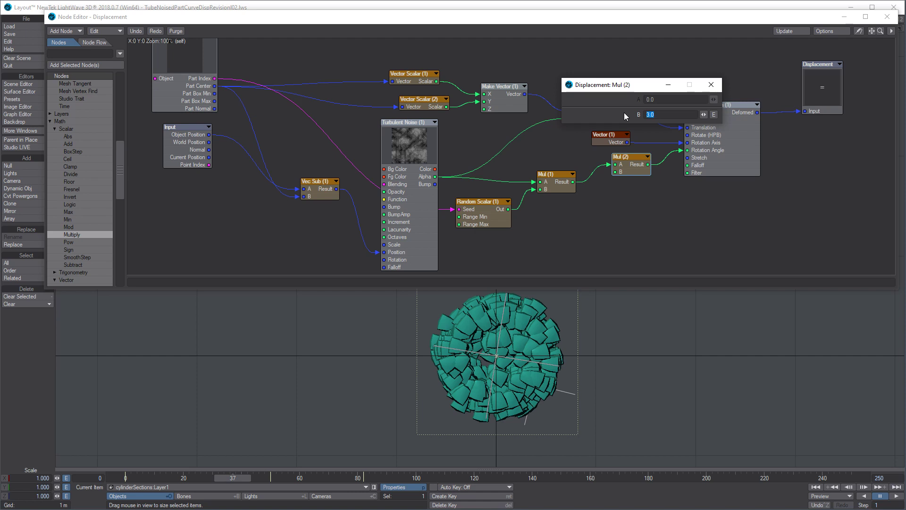
{"action": "type", "text": "1"}
{"action": "key", "text": "Return"}
{"action": "left_click", "coordinate": [626, 119]}
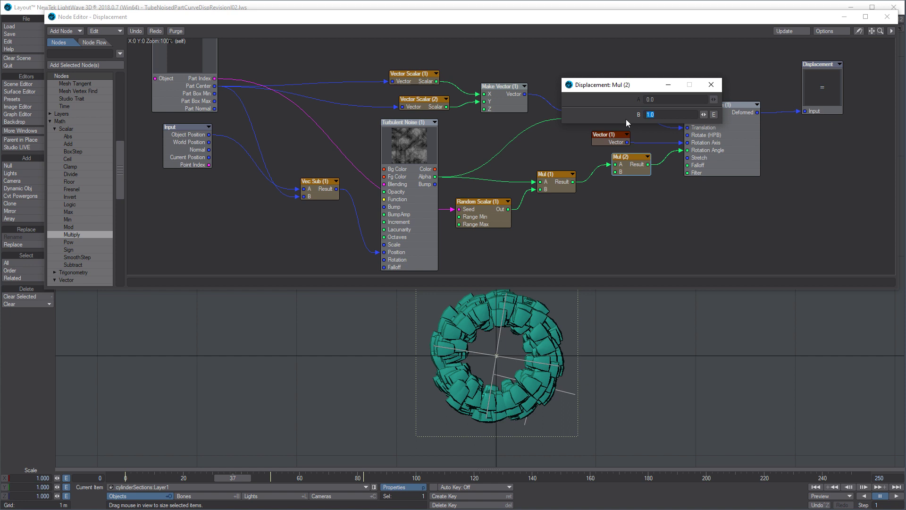
{"action": "type", "text": "3"}
{"action": "key", "text": "Return"}
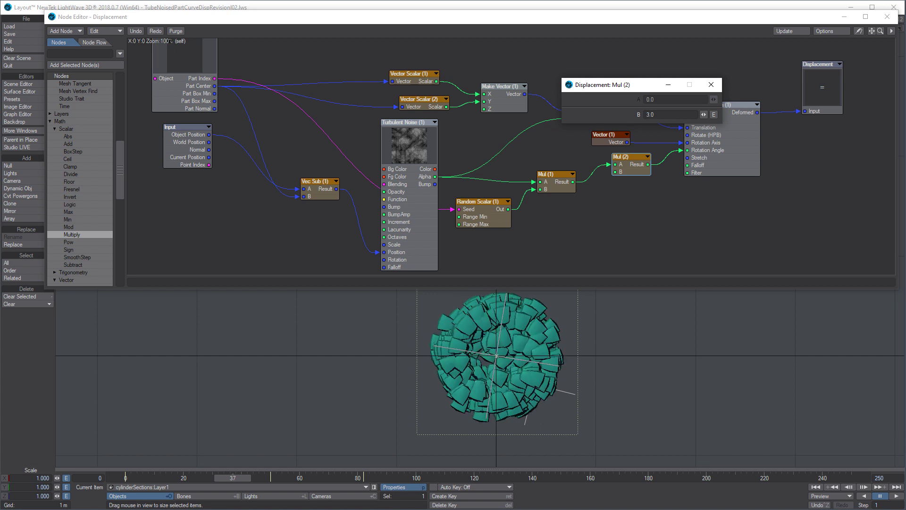
{"action": "left_click", "coordinate": [711, 85]}
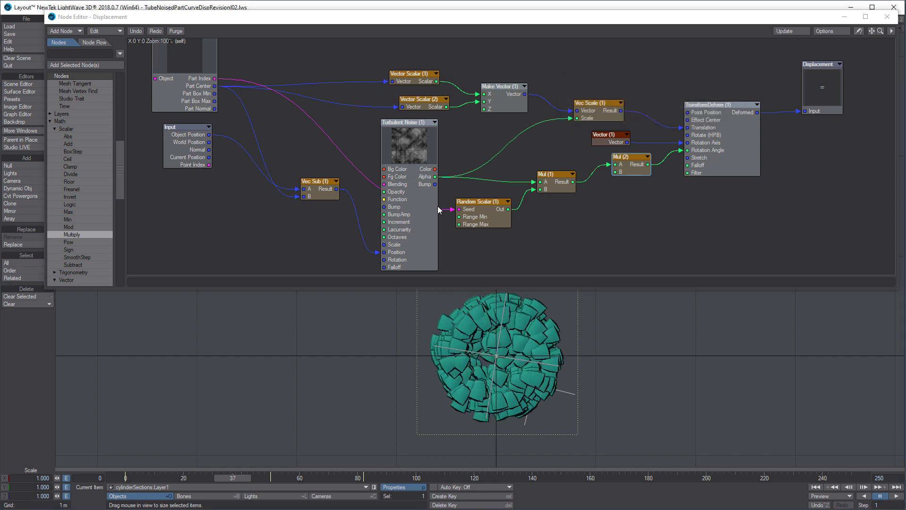
- View the tube in perspective and move the Vector Subtract and Turbulent Noise nodes farther from the Multiply nodes
{"action": "key", "text": "4"}
{"action": "scroll", "coordinate": [566, 361], "scroll_direction": "down", "scroll_amount": 5}
{"action": "left_click_drag", "start_coordinate": [566, 361], "coordinate": [600, 344], "text": "alt"}
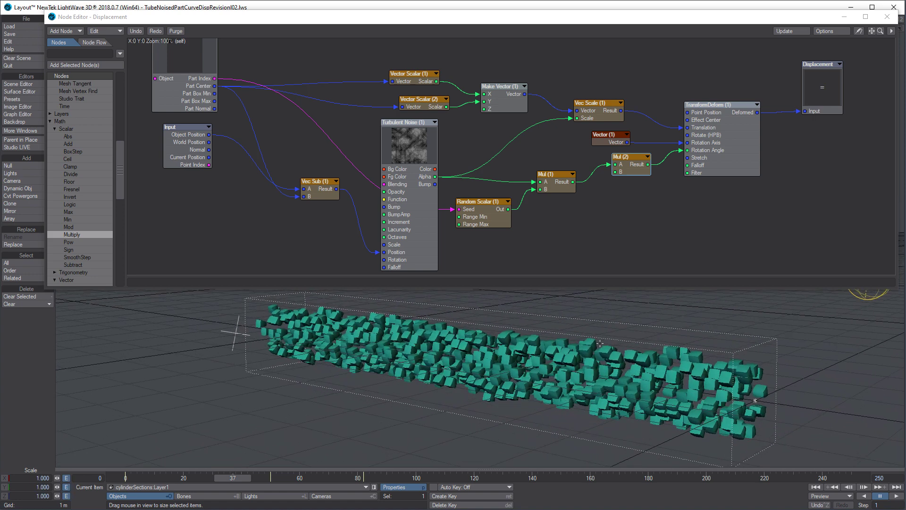
{"action": "left_click_drag", "start_coordinate": [403, 157], "coordinate": [402, 171]}
{"action": "left_click_drag", "start_coordinate": [330, 193], "coordinate": [270, 209]}
{"action": "left_click_drag", "start_coordinate": [431, 157], "coordinate": [381, 155]}
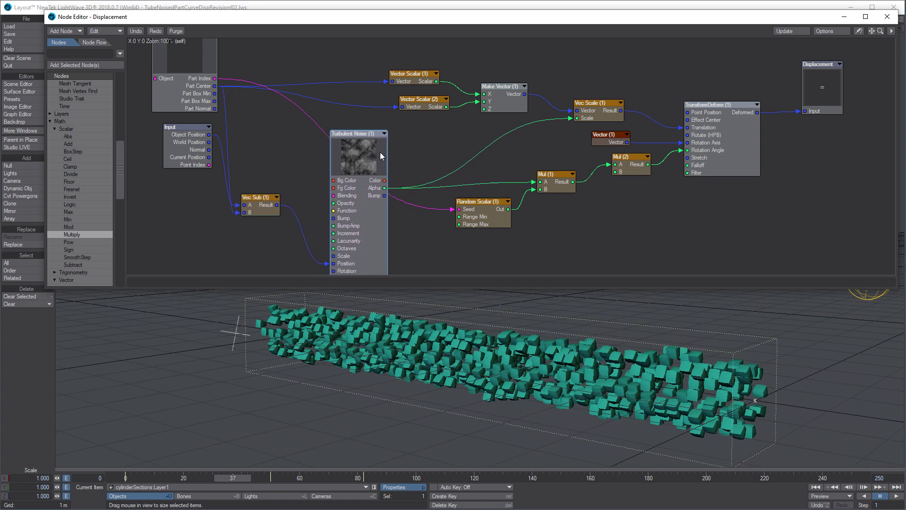
- Add a Gradient Curve node beside Turbulent Noise and lower the two Multiply nodes to give it space
{"action": "left_click_drag", "start_coordinate": [118, 166], "coordinate": [122, 87]}
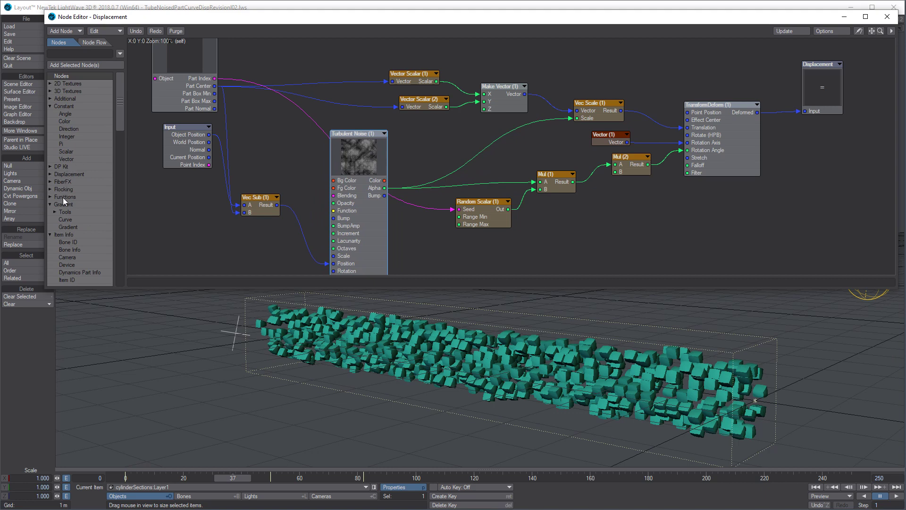
{"action": "double_click", "coordinate": [67, 219]}
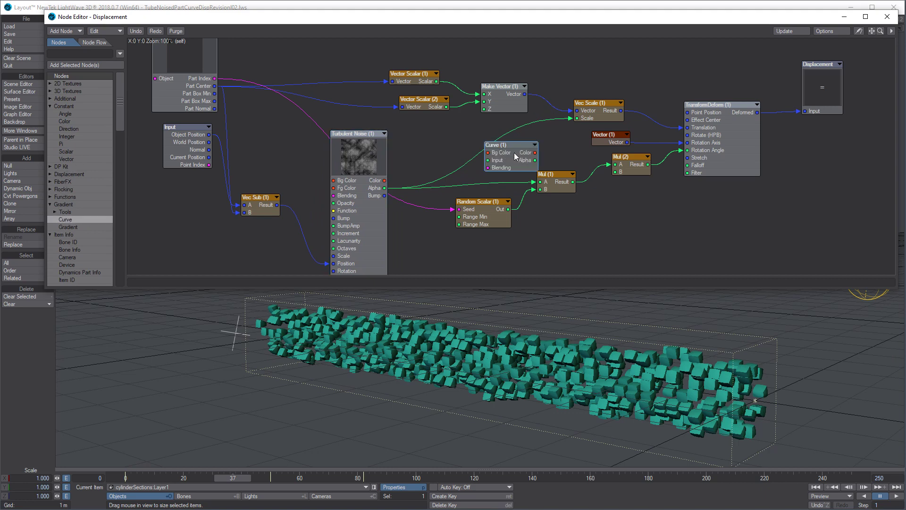
{"action": "left_click_drag", "start_coordinate": [514, 152], "coordinate": [502, 148]}
{"action": "left_click_drag", "start_coordinate": [364, 151], "coordinate": [364, 136]}
{"action": "left_click_drag", "start_coordinate": [565, 188], "coordinate": [575, 197]}
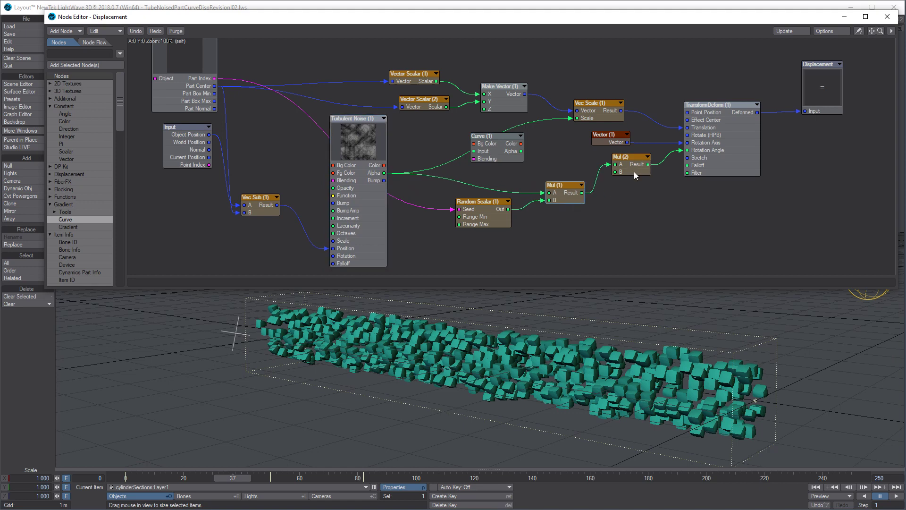
{"action": "left_click_drag", "start_coordinate": [633, 172], "coordinate": [636, 188]}
{"action": "mouse_move", "coordinate": [506, 151]}
{"action": "left_mouse_down"}
{"action": "mouse_move", "coordinate": [494, 158]}
{"action": "mouse_move", "coordinate": [512, 163]}
{"action": "left_mouse_up"}
{"action": "left_click_drag", "start_coordinate": [492, 157], "coordinate": [480, 155]}
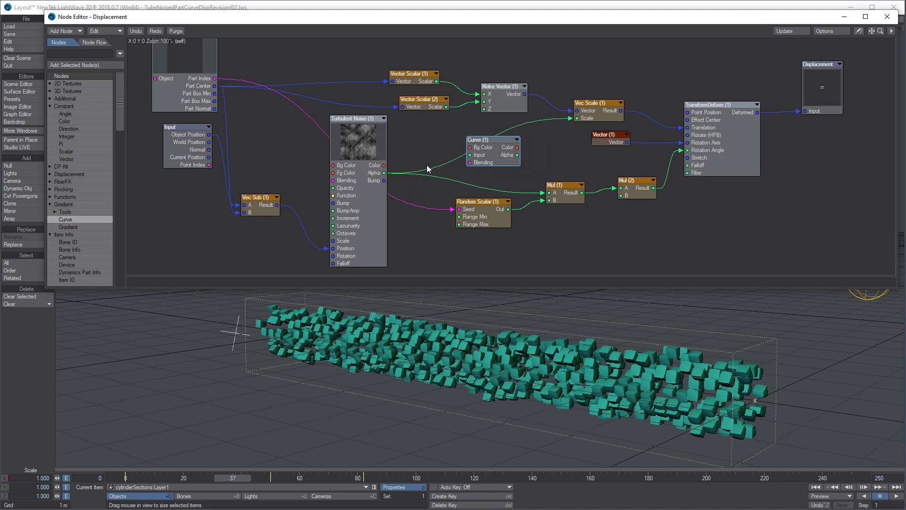
- Set the Curve node's input to Z Coordinate and isolate its Alpha channel for editing
{"action": "double_click", "coordinate": [504, 158]}
{"action": "left_click", "coordinate": [475, 62]}
{"action": "left_click", "coordinate": [474, 76]}
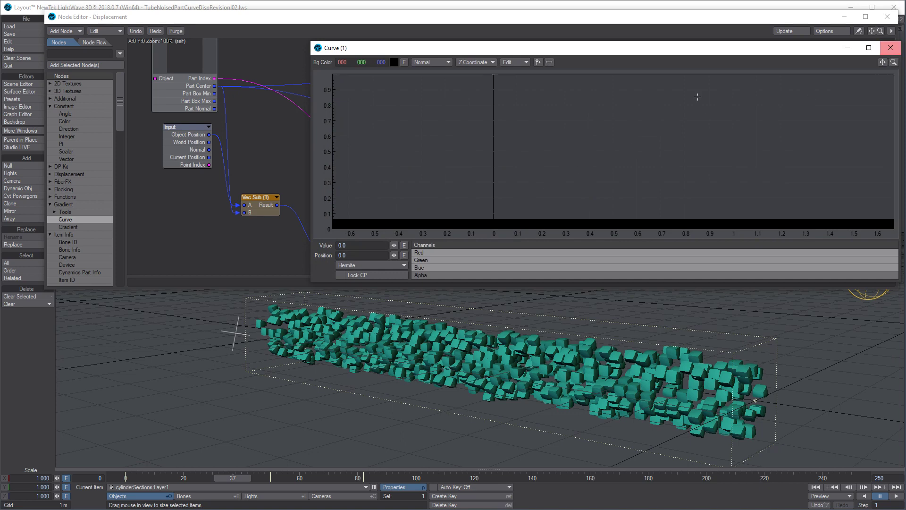
{"action": "left_click", "coordinate": [894, 62]}
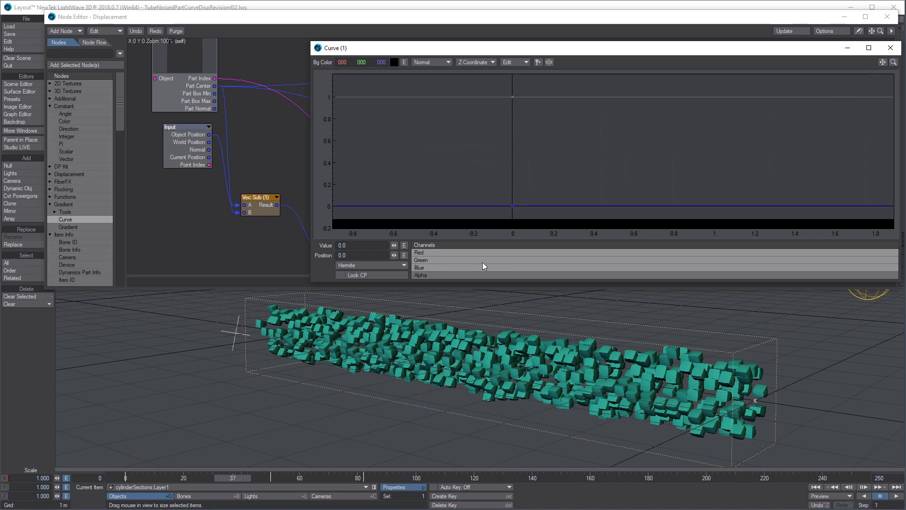
{"action": "left_click", "coordinate": [443, 275]}
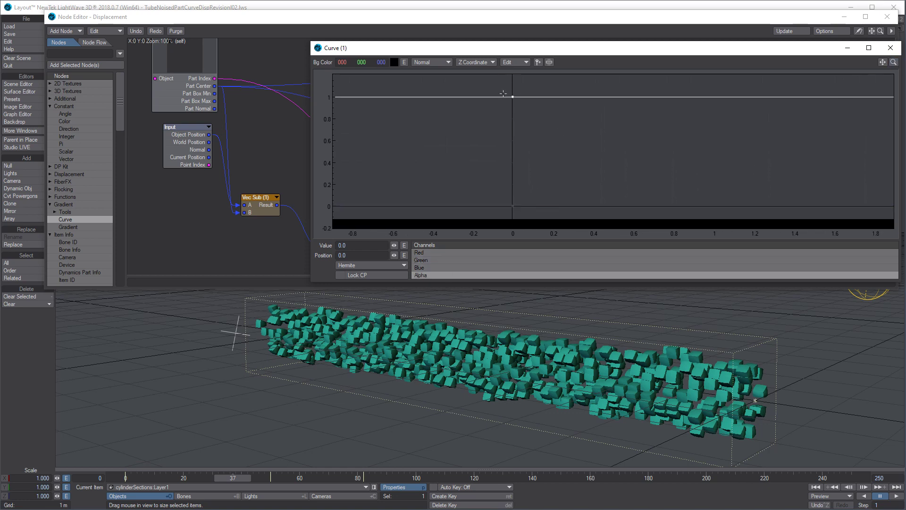
- Add a second key to the Alpha curve at position -6.0 with value 0.0, and close the Curve settings
{"action": "left_click", "coordinate": [538, 62]}
{"action": "left_click", "coordinate": [382, 169]}
{"action": "left_click_drag", "start_coordinate": [379, 185], "coordinate": [373, 220]}
{"action": "left_click_drag", "start_coordinate": [353, 255], "coordinate": [336, 255]}
{"action": "type", "text": "-6"}
{"action": "left_click_drag", "start_coordinate": [359, 245], "coordinate": [333, 246]}
{"action": "type", "text": "0"}
{"action": "key", "text": "Tab"}
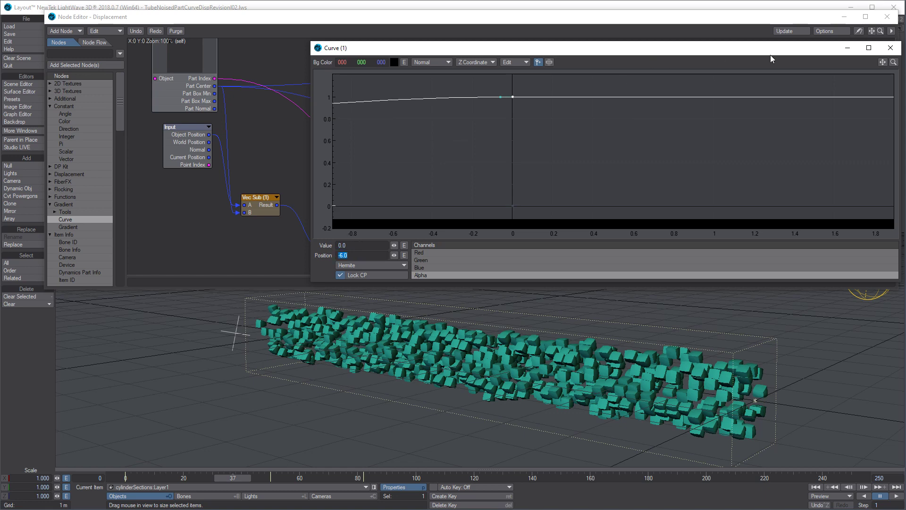
{"action": "left_click", "coordinate": [893, 62]}
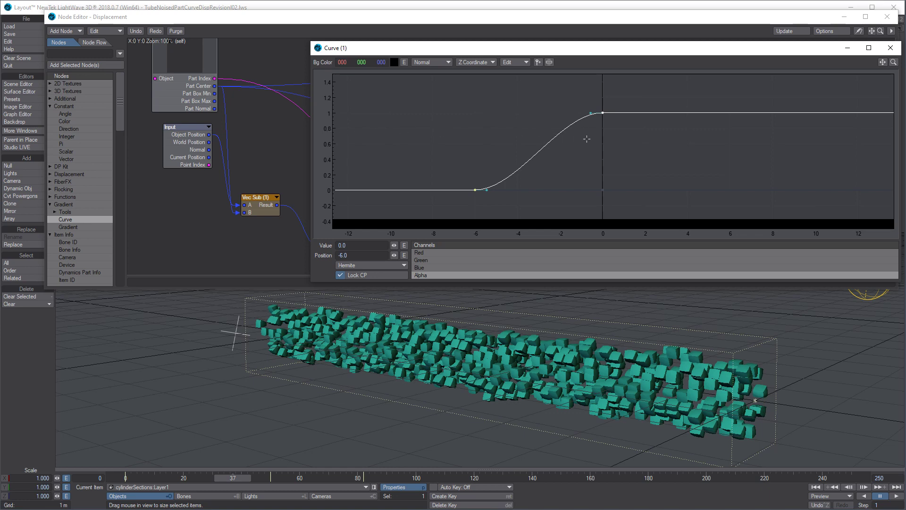
{"action": "left_click", "coordinate": [891, 48]}
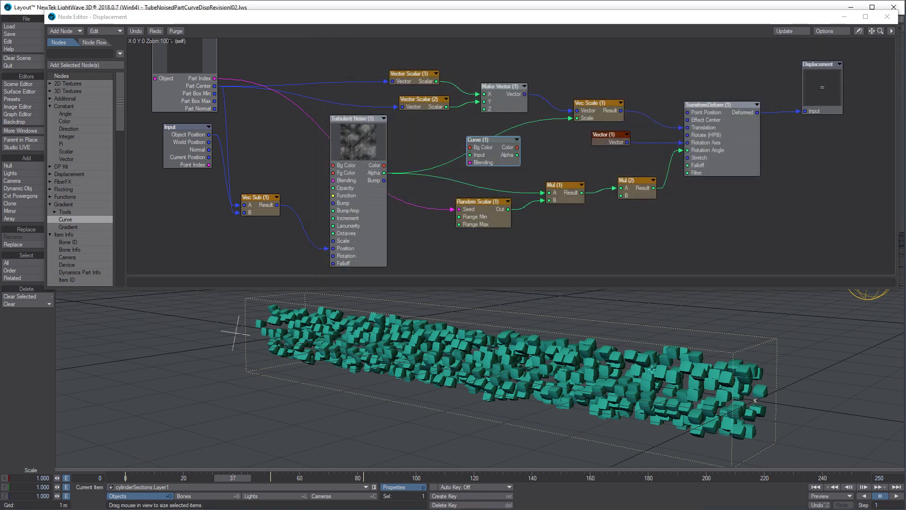
- Move the constant Vector node lower and the Vector Scale node farther from the deformer to free space between them
{"action": "key", "text": "alt+shift"}
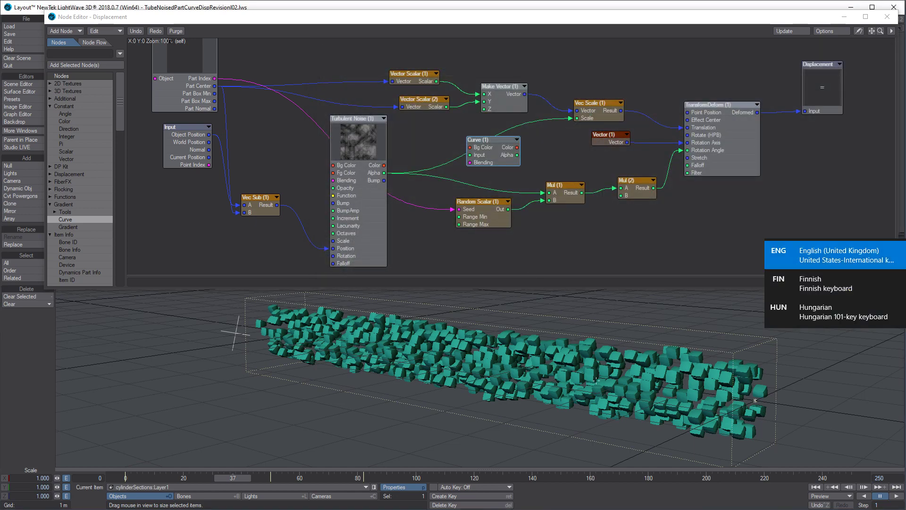
{"action": "left_click_drag", "start_coordinate": [563, 365], "coordinate": [598, 350], "text": "ctrl+alt"}
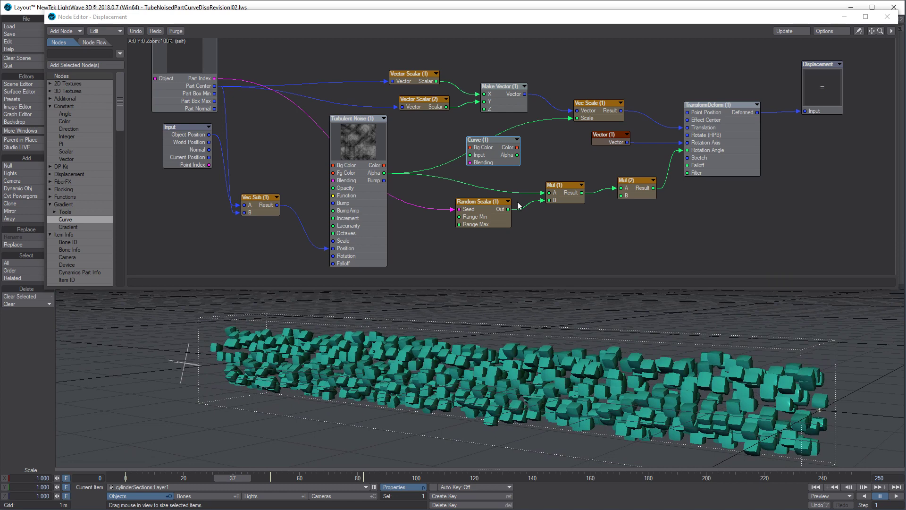
{"action": "left_click_drag", "start_coordinate": [608, 134], "coordinate": [597, 158]}
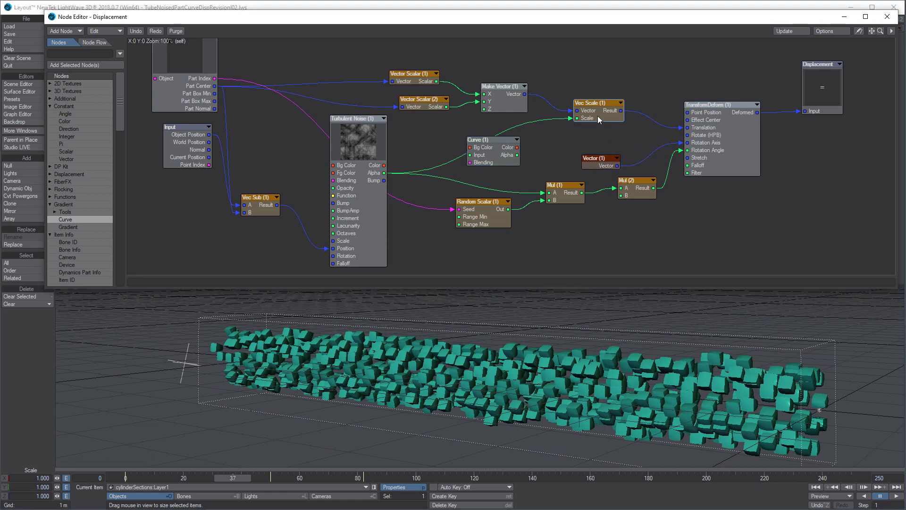
{"action": "left_click_drag", "start_coordinate": [603, 116], "coordinate": [586, 118]}
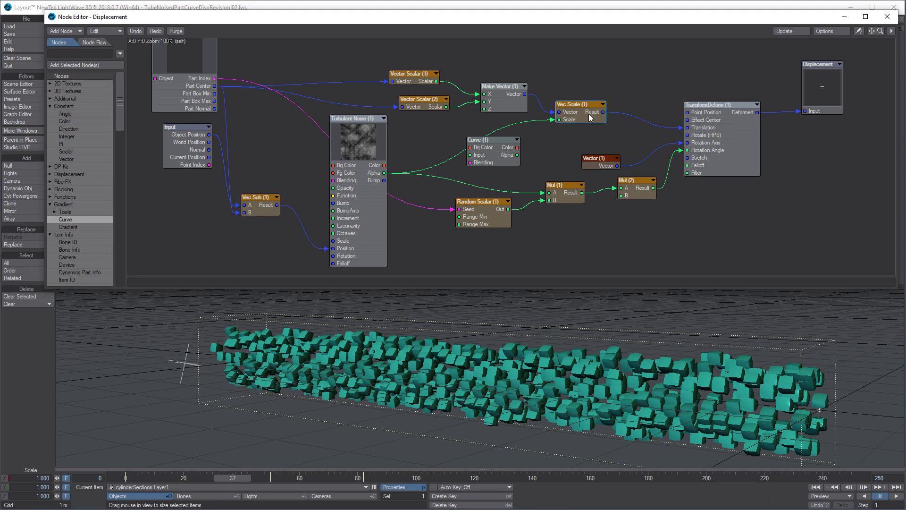
- Duplicate the Vector Scale node, insert the copy before the deformer's Translation, and feed the Curve's Alpha into its Scale
{"action": "key", "text": "ctrl+c"}
{"action": "key", "text": "ctrl+v"}
{"action": "left_click_drag", "start_coordinate": [507, 151], "coordinate": [695, 130]}
{"action": "left_click_drag", "start_coordinate": [588, 120], "coordinate": [626, 131]}
{"action": "left_click", "coordinate": [519, 156]}
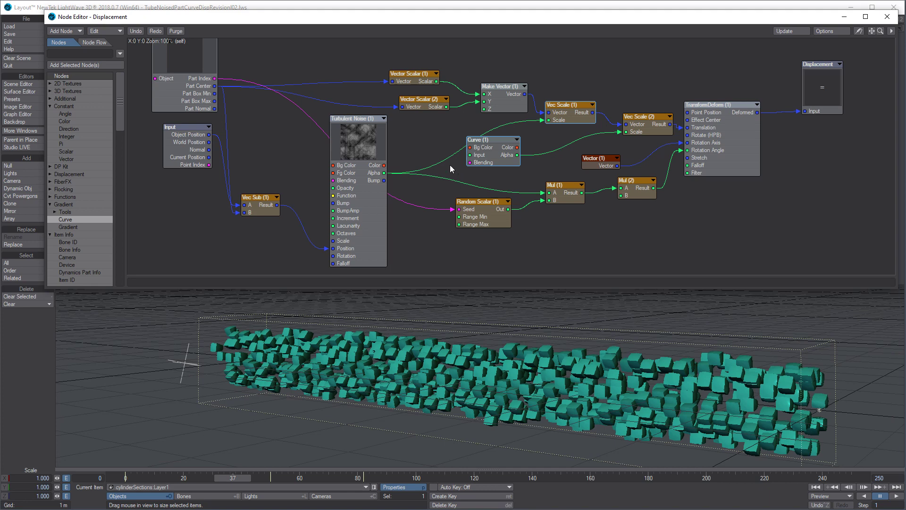
- Select both Alpha curve keys and slide them together along Z and back, ending with the upper key at about -0.35
{"action": "double_click", "coordinate": [493, 155]}
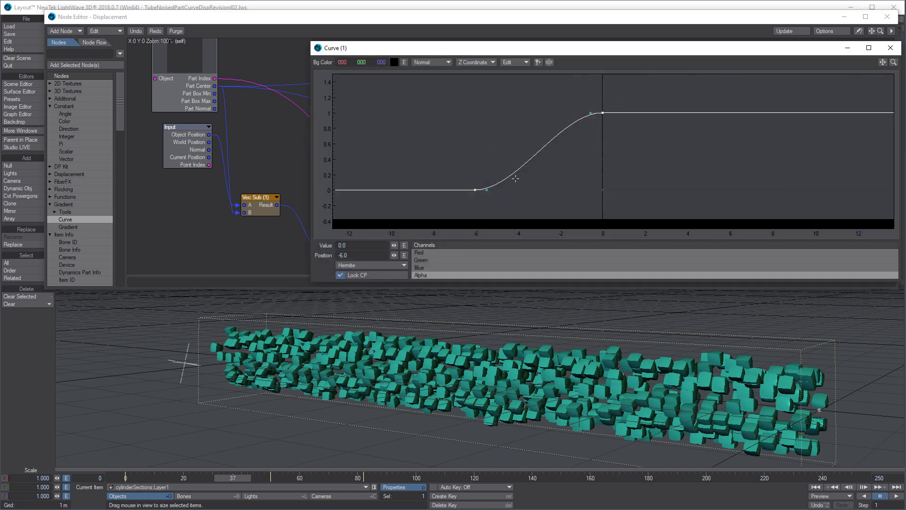
{"action": "left_click_drag", "start_coordinate": [464, 202], "coordinate": [619, 104]}
{"action": "left_click_drag", "start_coordinate": [394, 254], "coordinate": [469, 255]}
{"action": "left_click_drag", "start_coordinate": [708, 368], "coordinate": [642, 326], "text": "alt"}
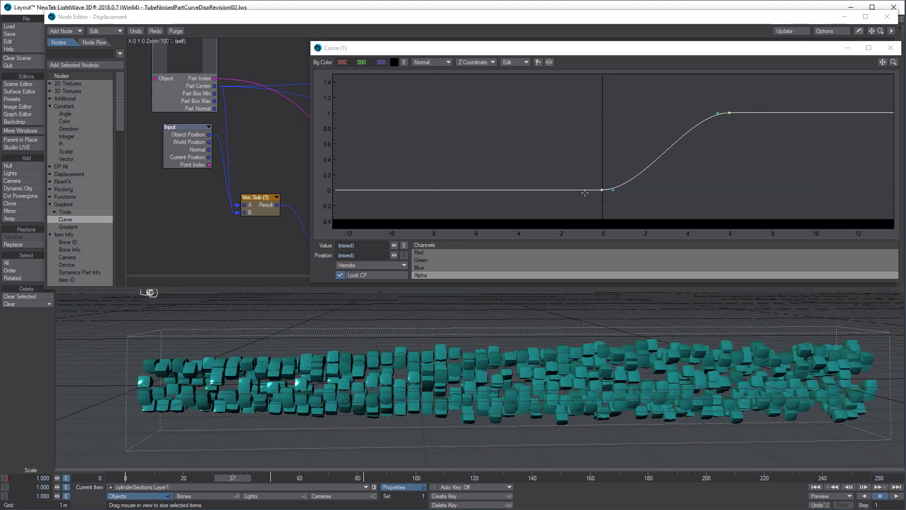
{"action": "left_click_drag", "start_coordinate": [395, 254], "coordinate": [324, 255]}
- Enable an envelope on the Position of each of the two Alpha curve keys, and close the Curve settings
{"action": "left_click", "coordinate": [514, 195]}
{"action": "left_click", "coordinate": [468, 190]}
{"action": "left_click", "coordinate": [404, 255]}
{"action": "left_click_drag", "start_coordinate": [607, 100], "coordinate": [584, 129]}
{"action": "left_click", "coordinate": [404, 255]}
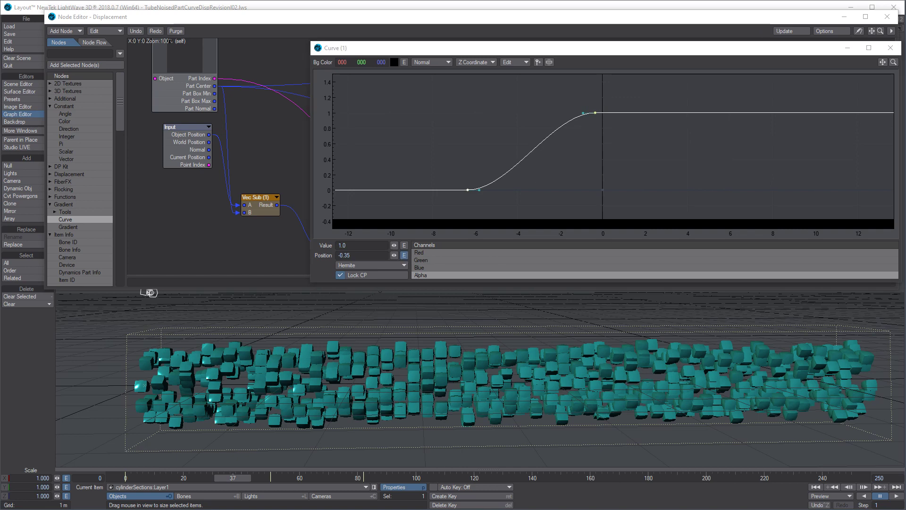
{"action": "left_click", "coordinate": [891, 48]}
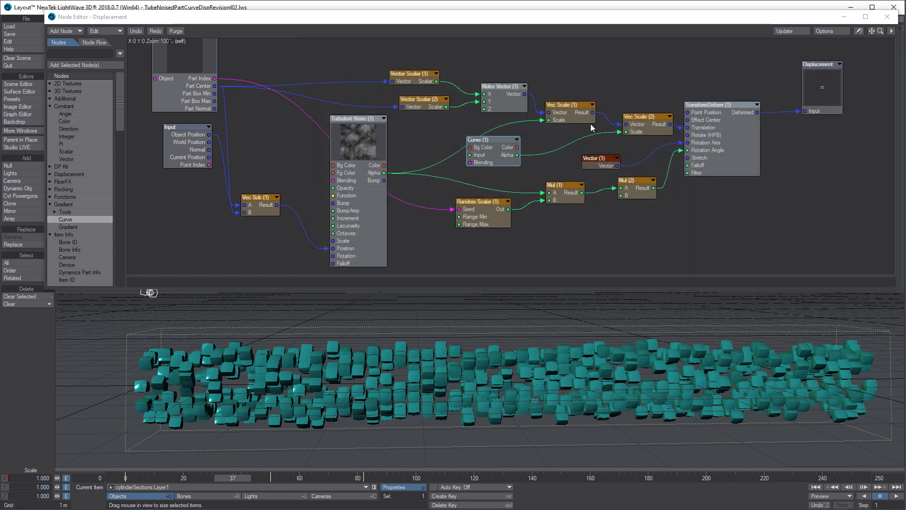
{"action": "double_click", "coordinate": [485, 156]}
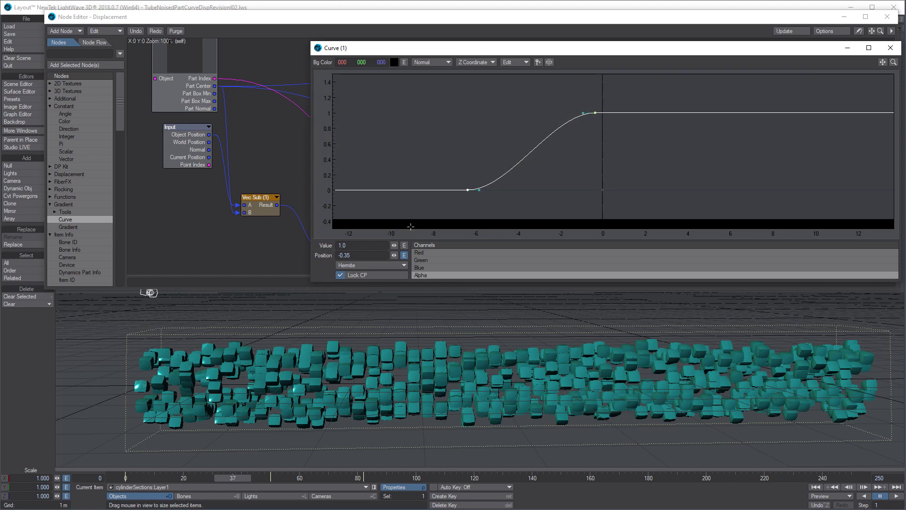
{"action": "left_click", "coordinate": [890, 48]}
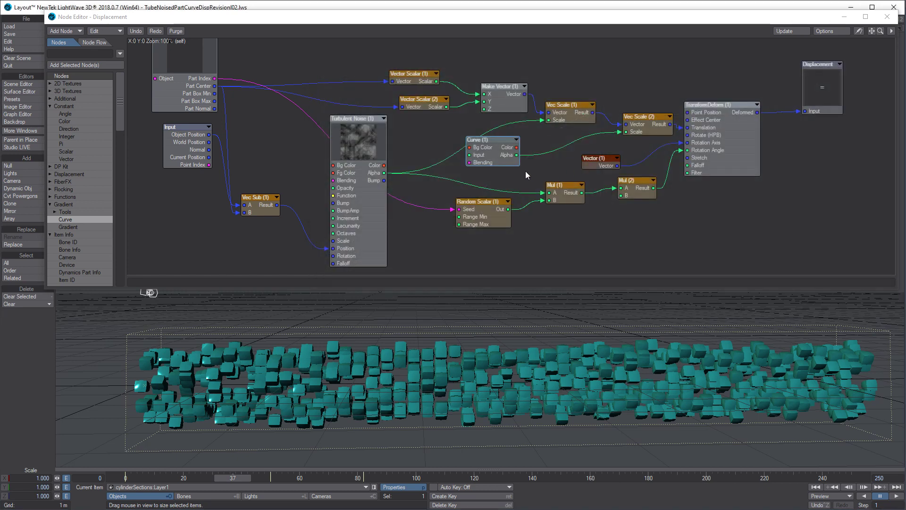
- Rename the Curve node as FADE
{"action": "right_click", "coordinate": [496, 143]}
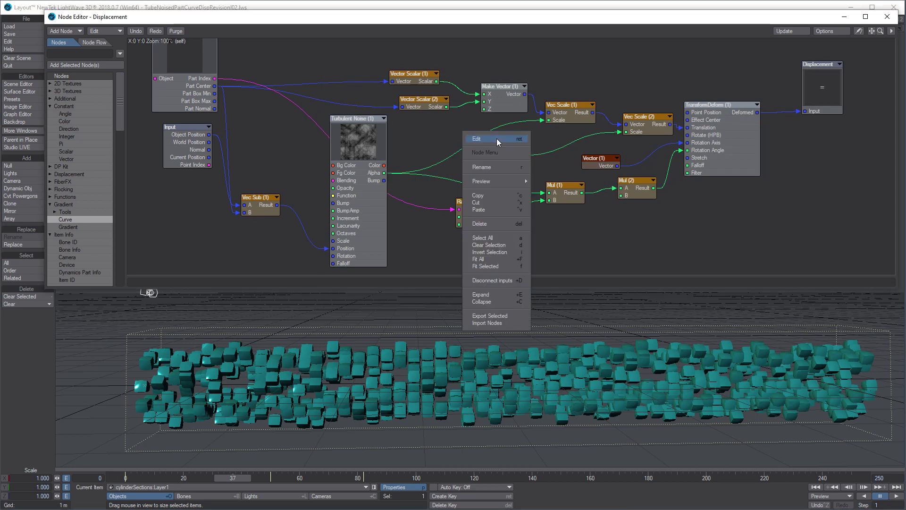
{"action": "left_click", "coordinate": [481, 167]}
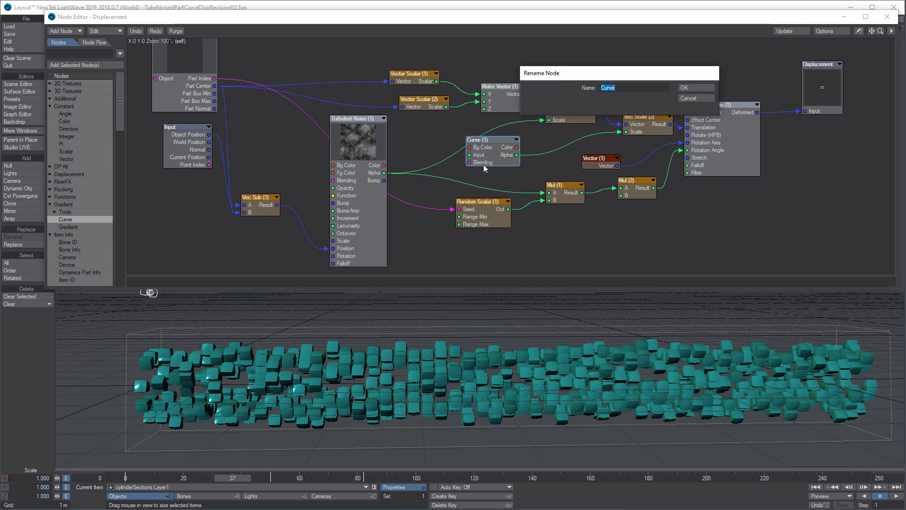
{"action": "type", "text": "FADE"}
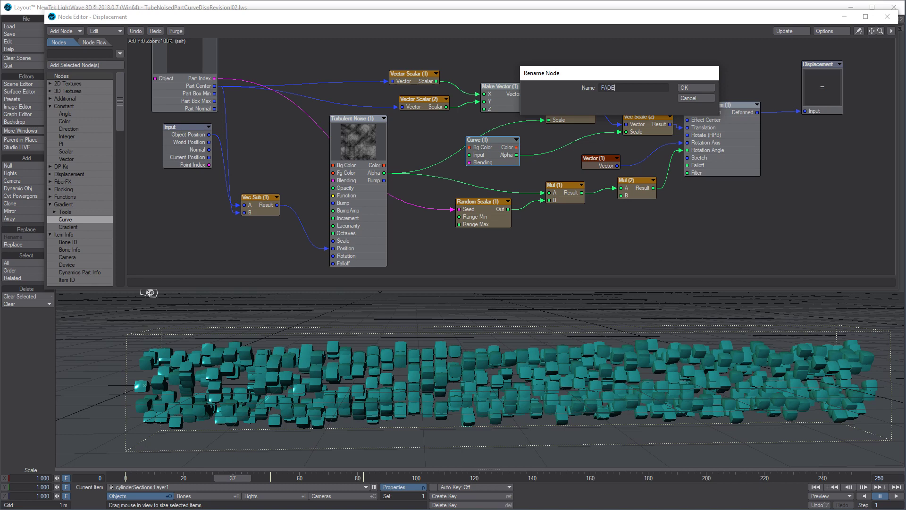
{"action": "key", "text": "Return"}
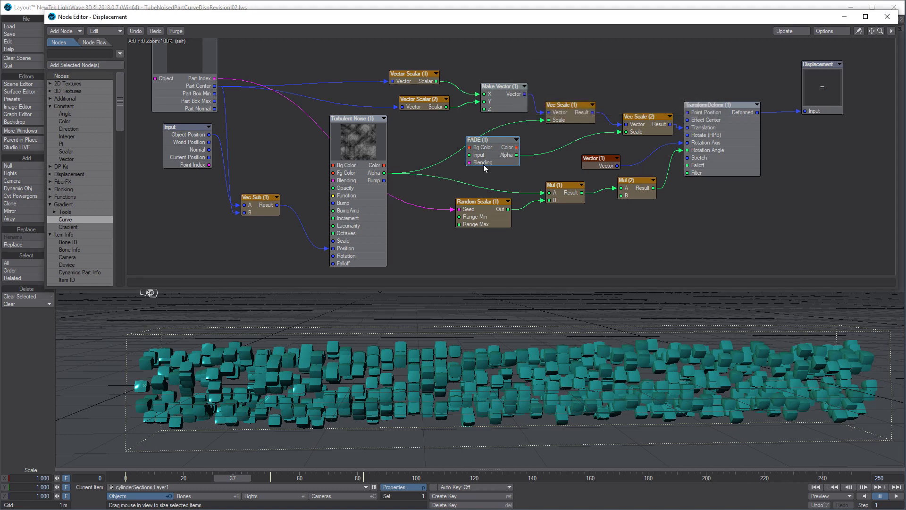
- Open the Alpha key's Position envelope in the Graph Editor, load the FADE (1) channels, and select both key position curves together
{"action": "double_click", "coordinate": [494, 153]}
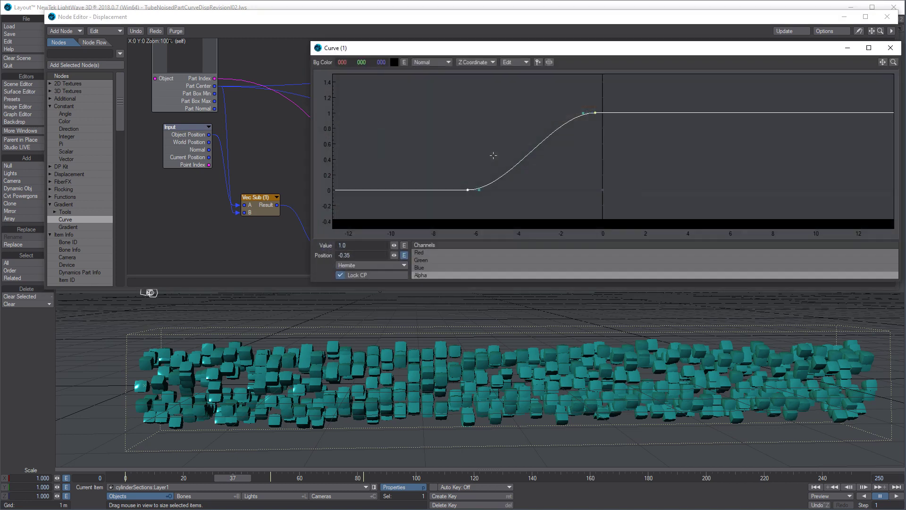
{"action": "left_click", "coordinate": [404, 255]}
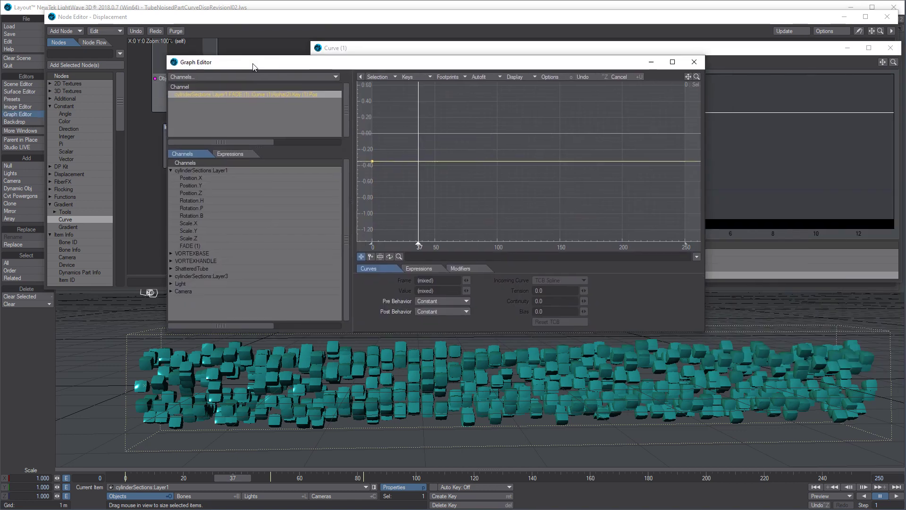
{"action": "left_click", "coordinate": [214, 230]}
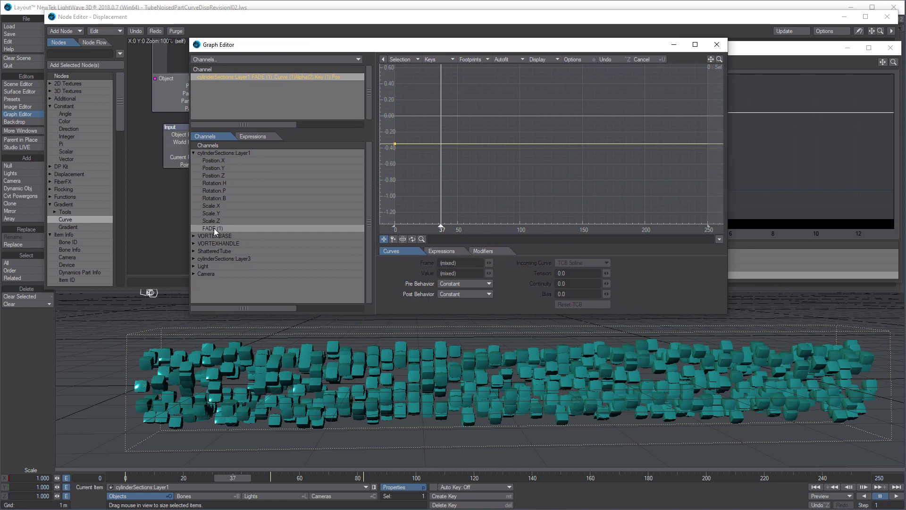
{"action": "left_click_drag", "start_coordinate": [211, 228], "coordinate": [224, 106]}
{"action": "left_click", "coordinate": [286, 92]}
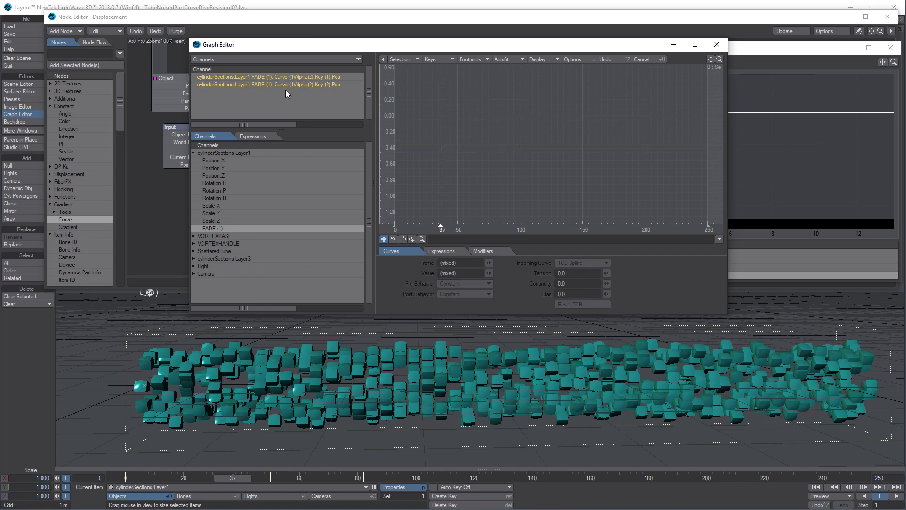
{"action": "left_click", "coordinate": [298, 77]}
{"action": "left_click", "coordinate": [308, 84], "text": "shift"}
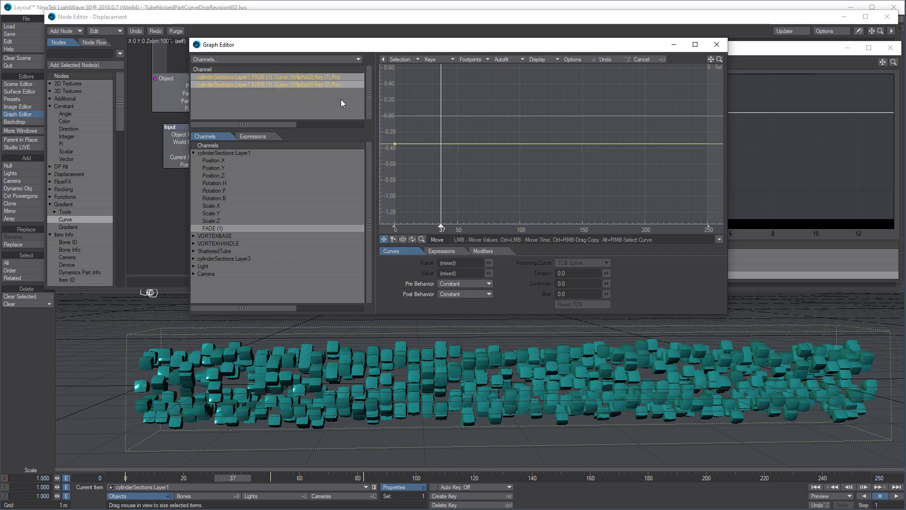
{"action": "scroll", "coordinate": [532, 109], "scroll_direction": "down", "scroll_amount": 5}
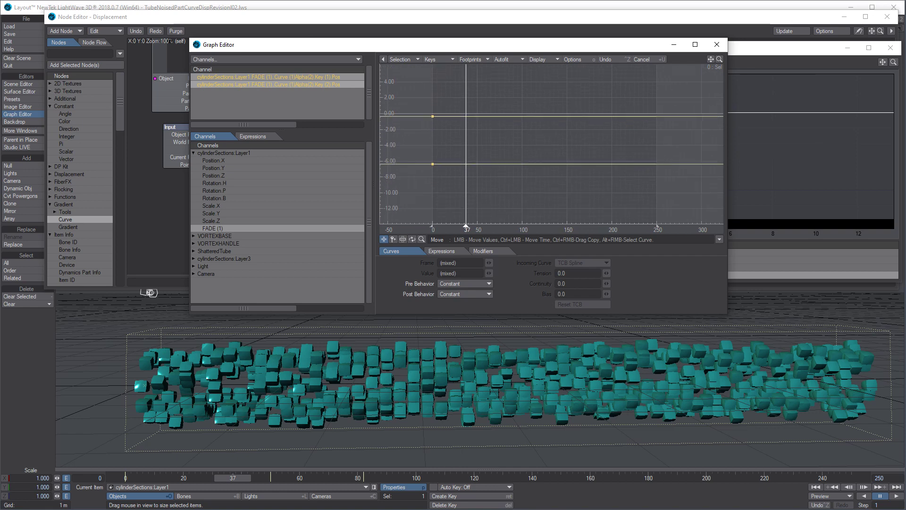
- Copy both position curves' frame 0 keys to frame 150, raise the copies by about 6, and scrub through the animation
{"action": "right_click_drag", "start_coordinate": [453, 97], "coordinate": [435, 197]}
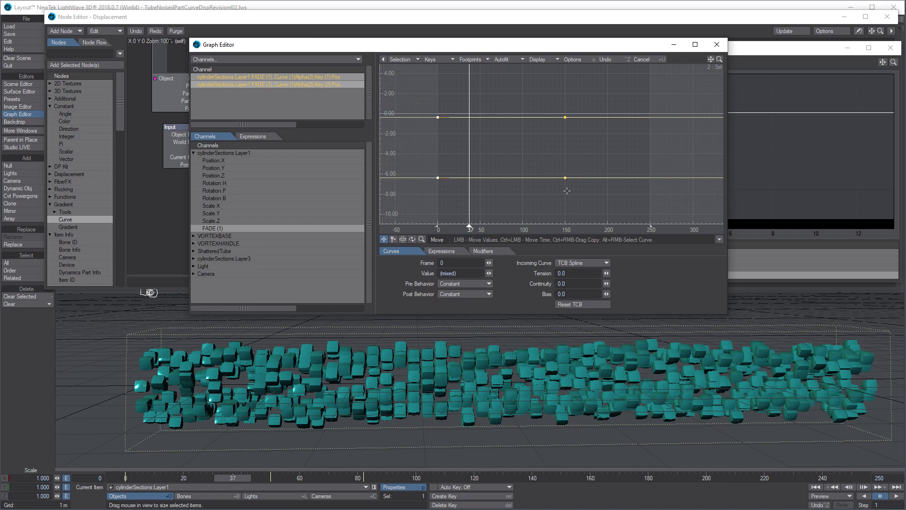
{"action": "right_click_drag", "start_coordinate": [592, 98], "coordinate": [552, 190]}
{"action": "left_click_drag", "start_coordinate": [573, 200], "coordinate": [596, 137]}
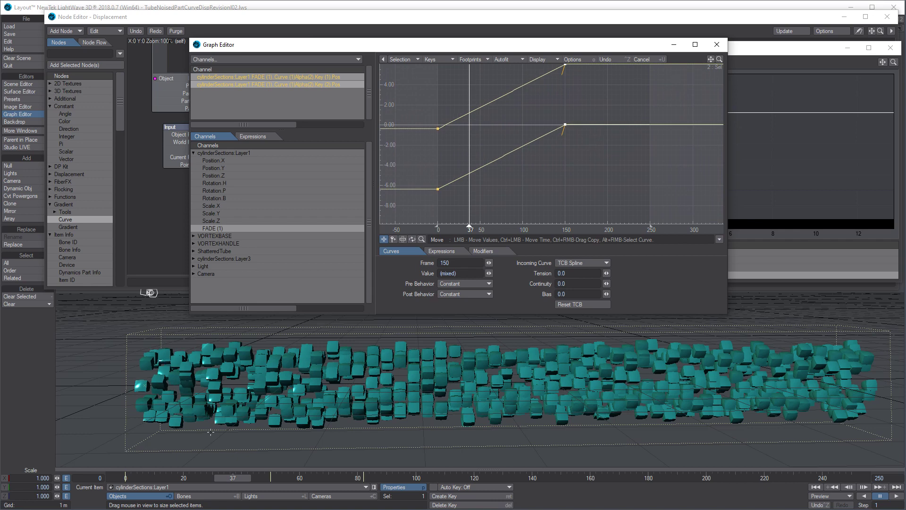
{"action": "left_click_drag", "start_coordinate": [122, 479], "coordinate": [723, 478]}
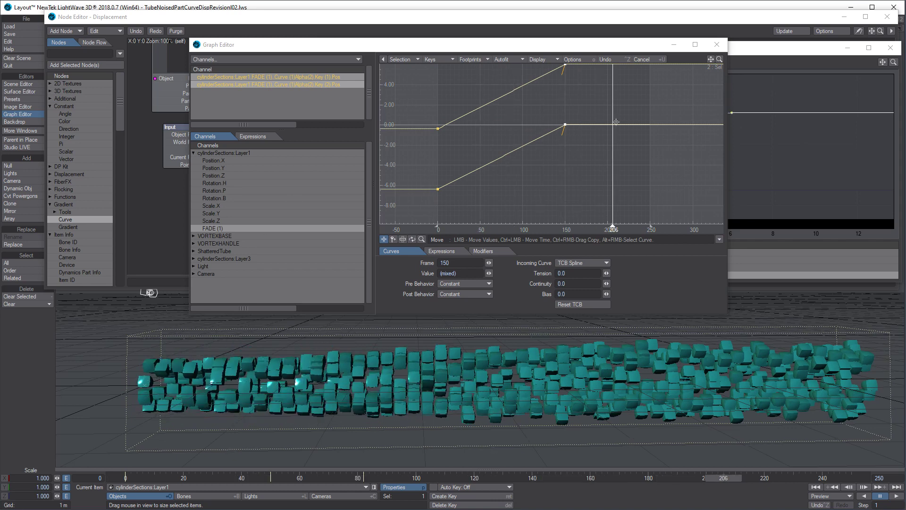
- Raise the two frame 150 keys further to about 18 and 12, and close the Graph Editor and the Curve settings
{"action": "left_click", "coordinate": [720, 59]}
{"action": "left_click_drag", "start_coordinate": [720, 59], "coordinate": [574, 164]}
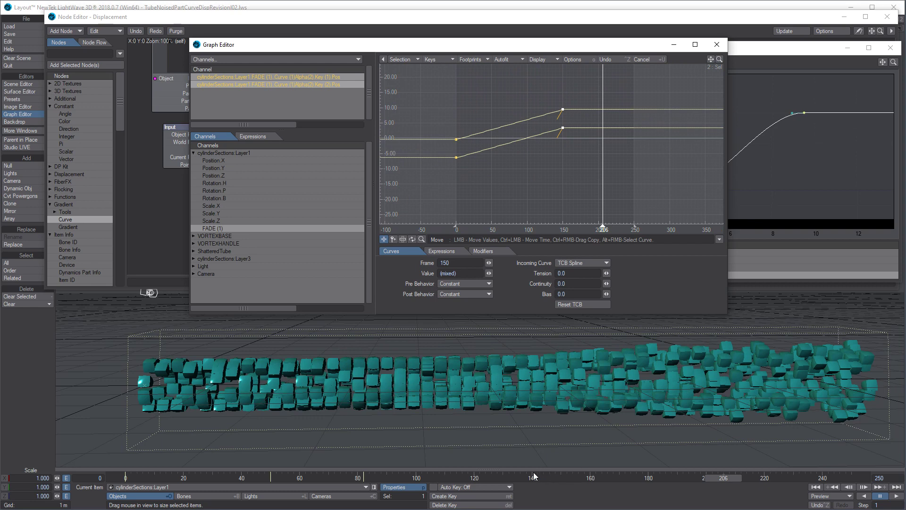
{"action": "left_click", "coordinate": [561, 479]}
{"action": "left_click_drag", "start_coordinate": [593, 206], "coordinate": [591, 170]}
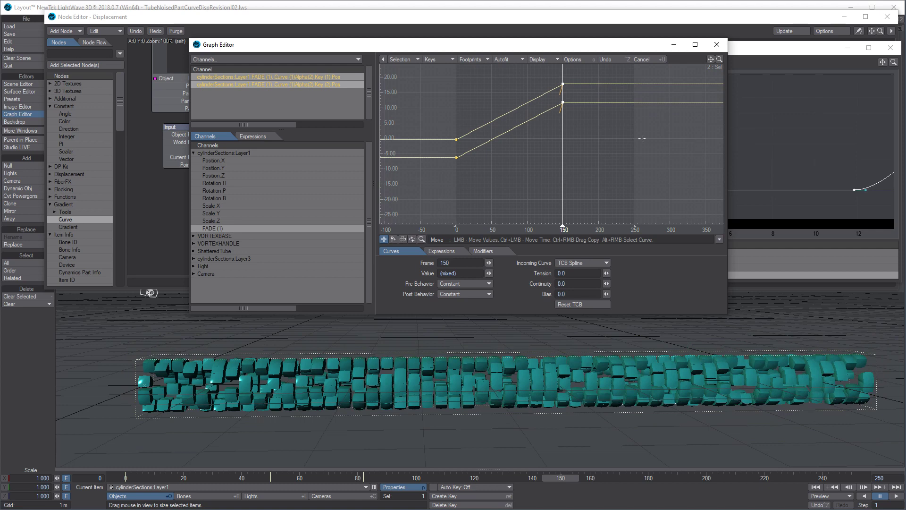
{"action": "left_click", "coordinate": [717, 45]}
{"action": "left_click", "coordinate": [890, 48]}
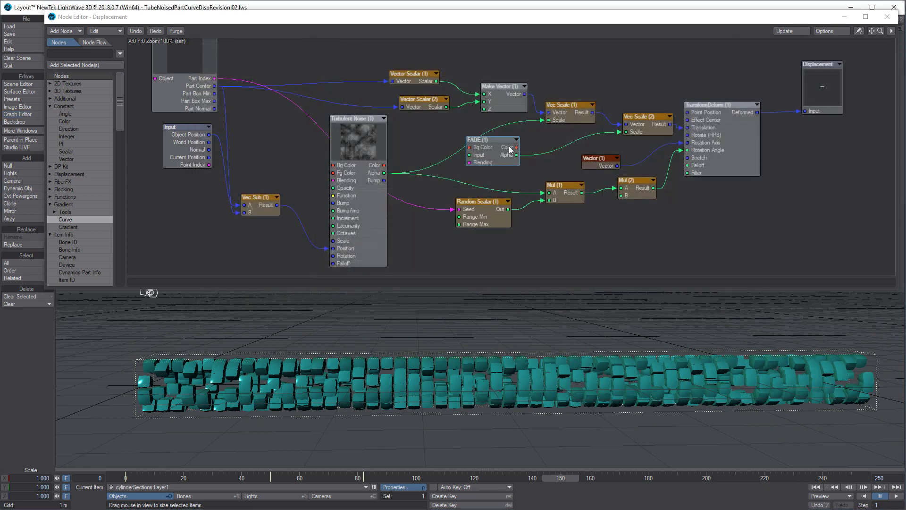
- Rearrange the FADE, Random Scalar, both Mul and the constant Vector nodes to free space before the deformer's Rotation Angle
{"action": "left_click_drag", "start_coordinate": [490, 156], "coordinate": [481, 150]}
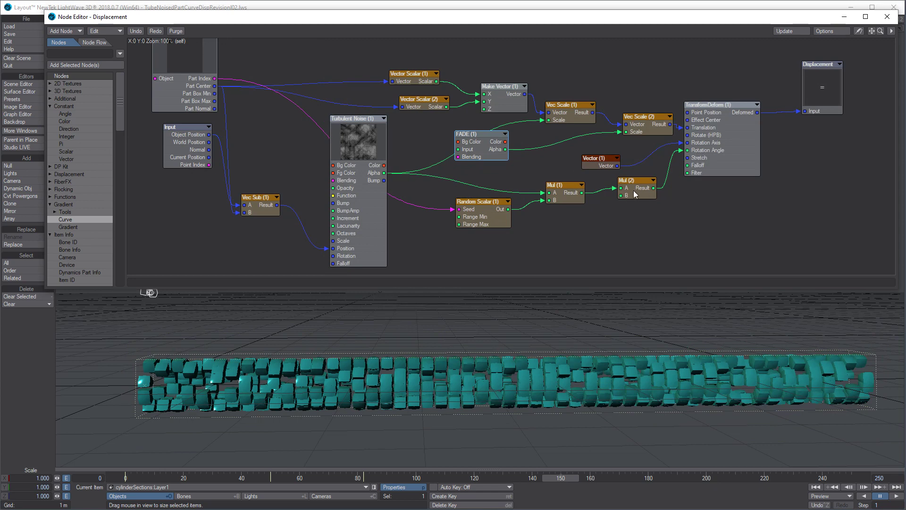
{"action": "left_click_drag", "start_coordinate": [656, 246], "coordinate": [455, 176]}
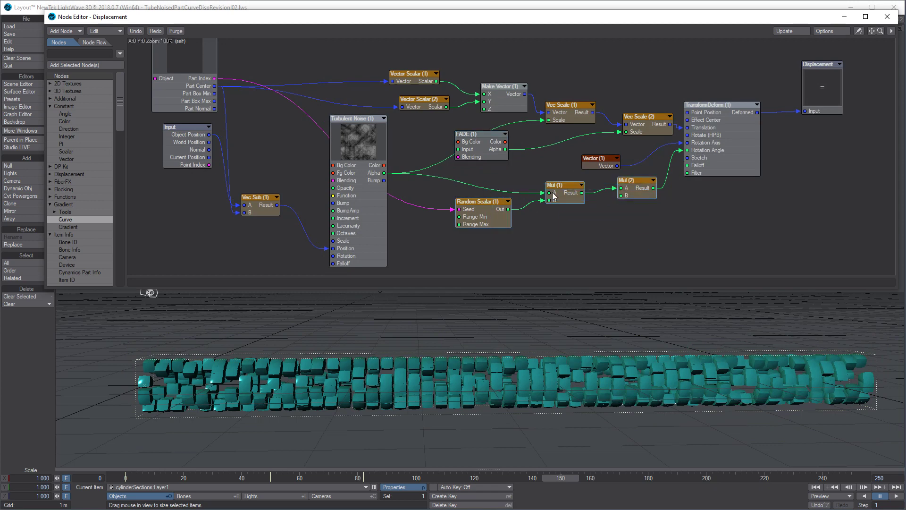
{"action": "left_click_drag", "start_coordinate": [634, 199], "coordinate": [570, 215]}
{"action": "left_click_drag", "start_coordinate": [601, 163], "coordinate": [597, 148]}
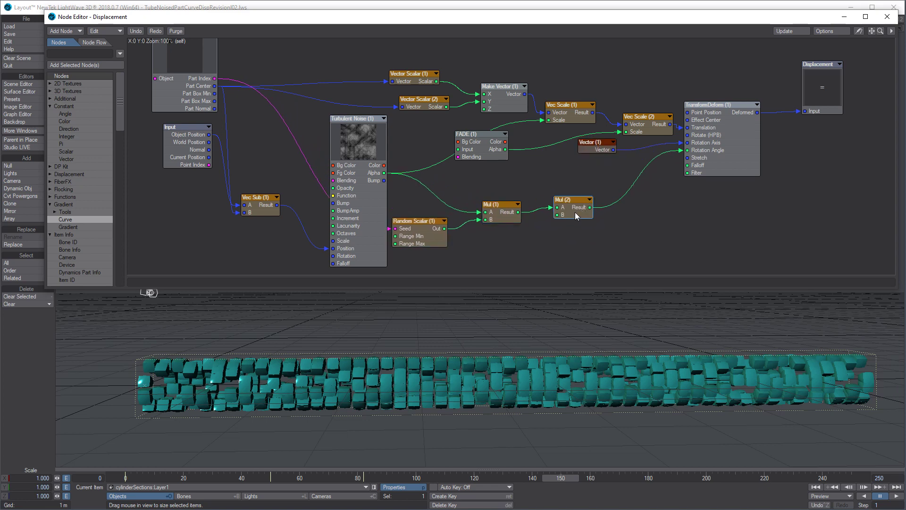
- Paste a third Mul node feeding the deformer's Rotation Angle, with FADE's Alpha into A and Mul (2)'s Result into B
{"action": "key", "text": "ctrl+v"}
{"action": "left_click_drag", "start_coordinate": [528, 162], "coordinate": [681, 150]}
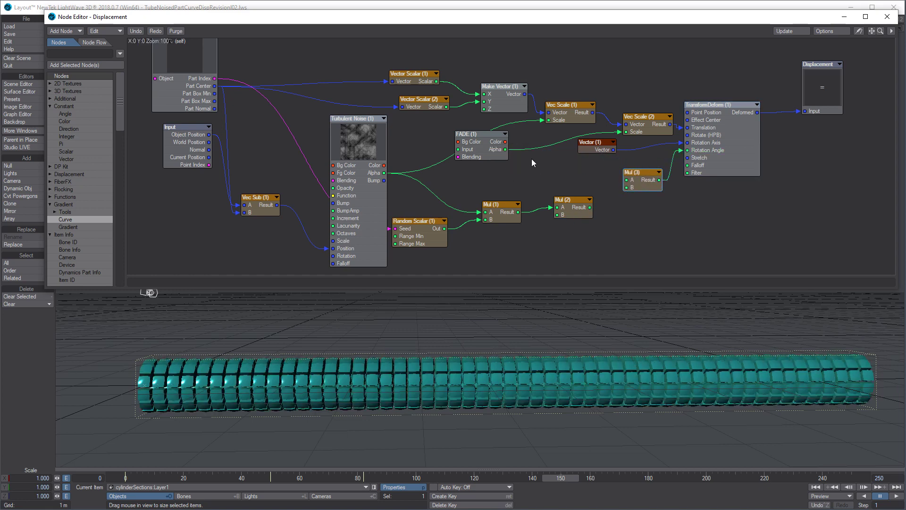
{"action": "left_click_drag", "start_coordinate": [506, 151], "coordinate": [627, 180]}
{"action": "left_click_drag", "start_coordinate": [568, 212], "coordinate": [627, 188]}
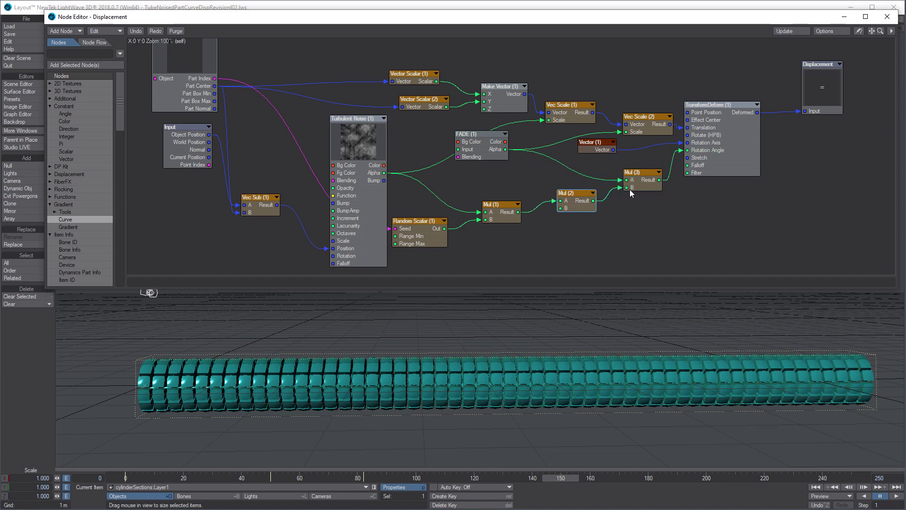
- Close the node editor and review the animated fade through the camera and from close up in the perspective view
{"action": "left_click", "coordinate": [887, 16]}
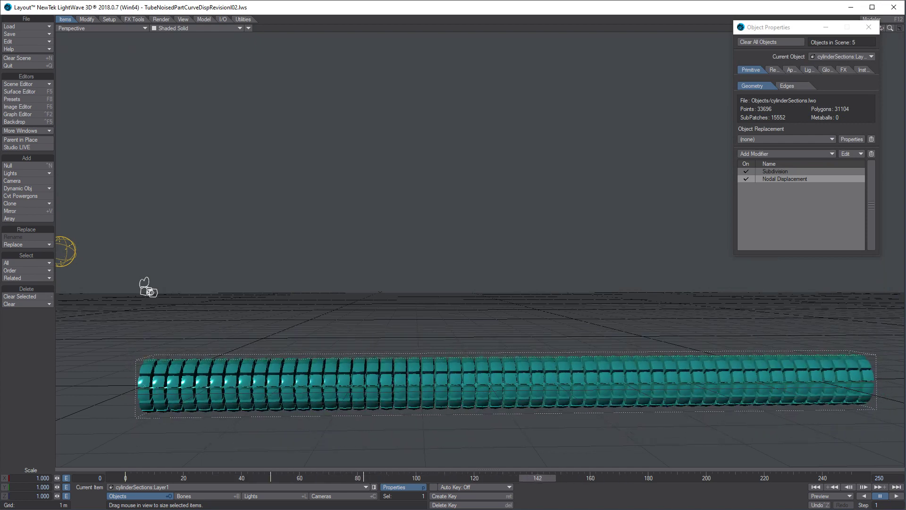
{"action": "key", "text": "6"}
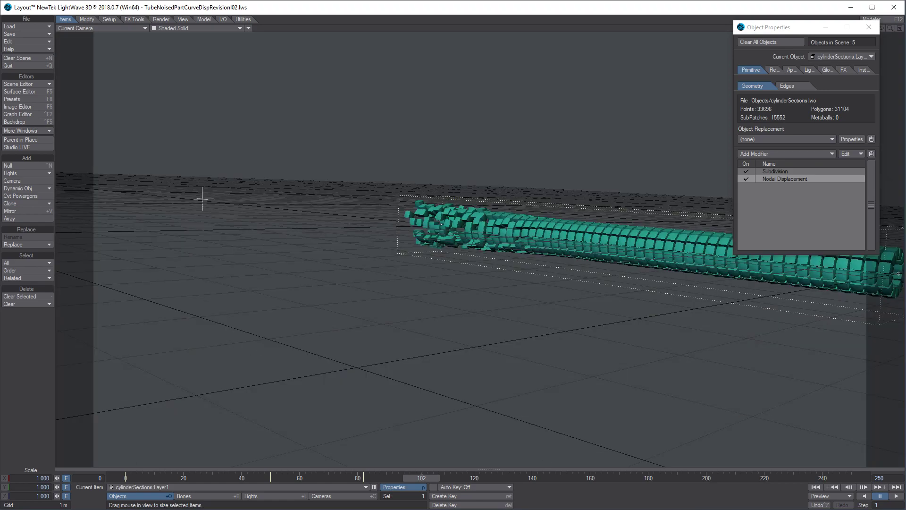
{"action": "key", "text": "4"}
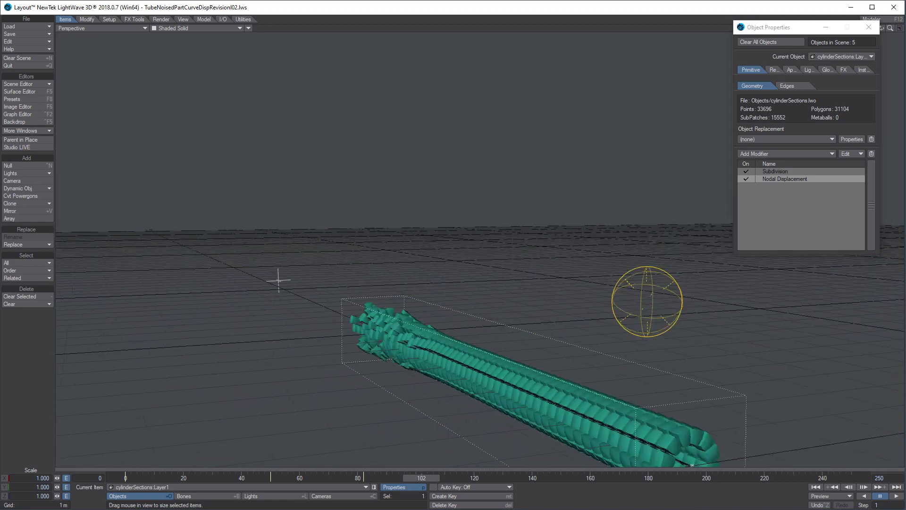
{"action": "left_click_drag", "start_coordinate": [453, 302], "coordinate": [595, 236], "text": "alt+shift"}
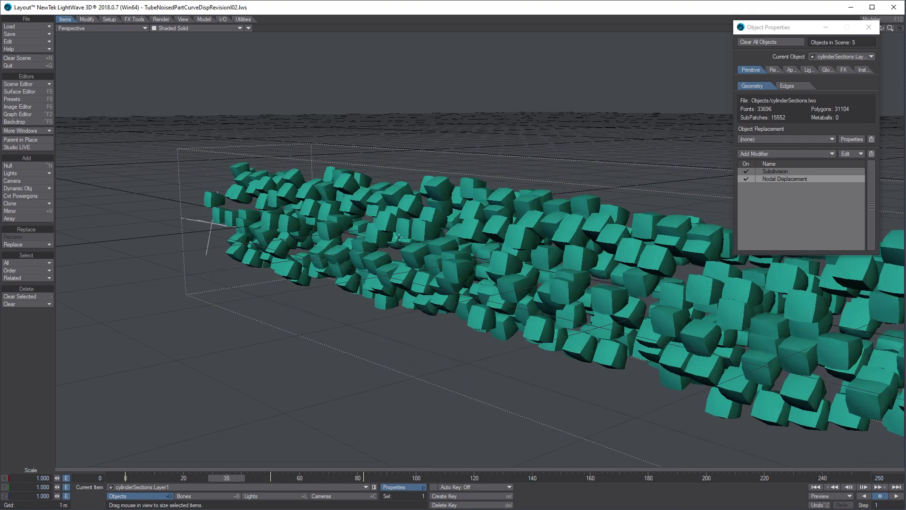
- Reopen the Nodal Displacement network, spread the Turbulent Noise, Transform deformer and Displacement nodes farther apart, and close the editor
{"action": "double_click", "coordinate": [768, 178]}
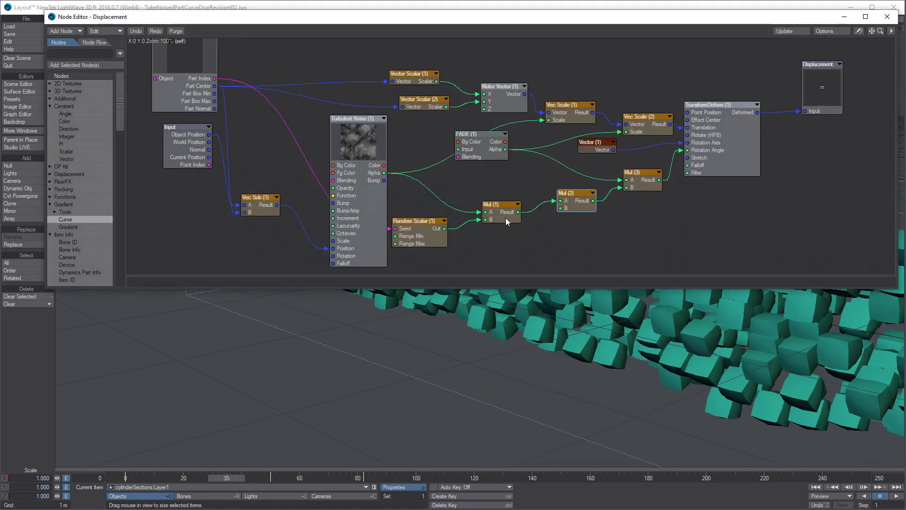
{"action": "left_click_drag", "start_coordinate": [363, 144], "coordinate": [357, 151]}
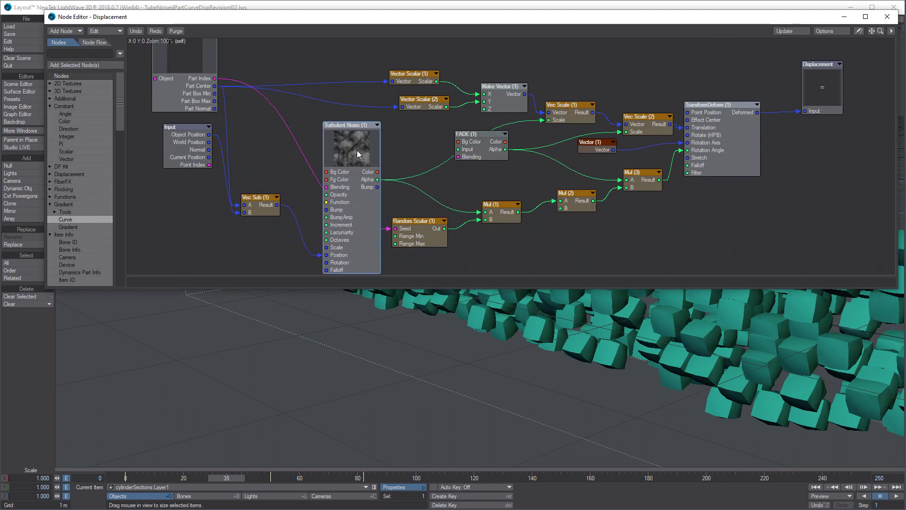
{"action": "left_click_drag", "start_coordinate": [819, 95], "coordinate": [855, 95]}
{"action": "left_click_drag", "start_coordinate": [752, 146], "coordinate": [784, 143]}
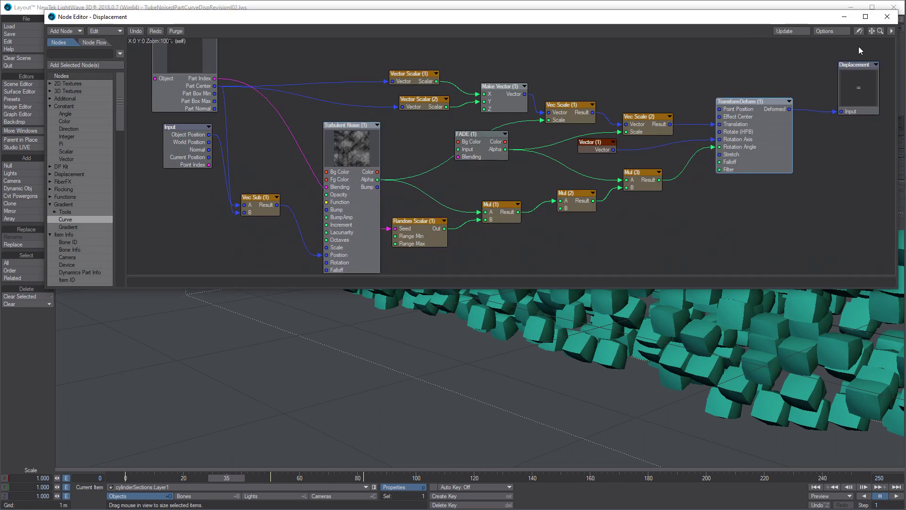
{"action": "left_click", "coordinate": [887, 17]}
- Add a second Nodal Displacement modifier to the object, open its network, and bring the Displacement and Input nodes closer together
{"action": "left_click", "coordinate": [786, 154]}
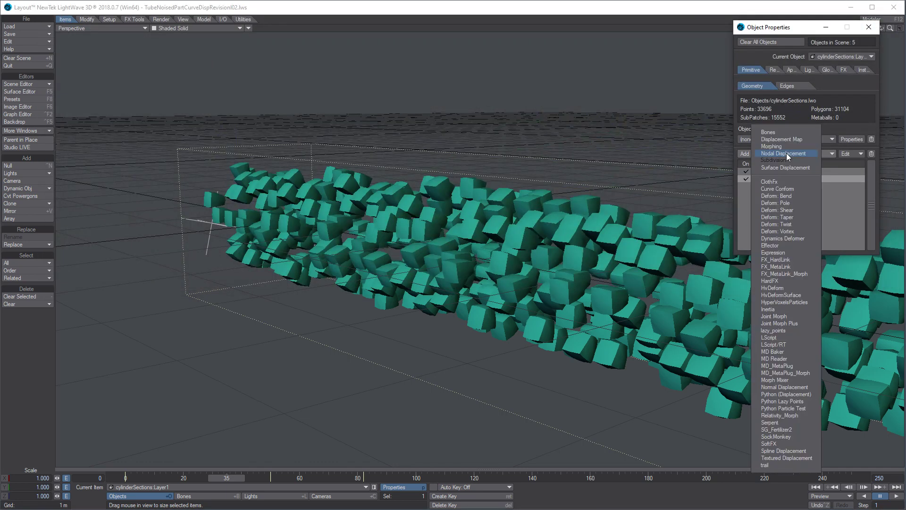
{"action": "left_click", "coordinate": [777, 153]}
{"action": "double_click", "coordinate": [780, 185]}
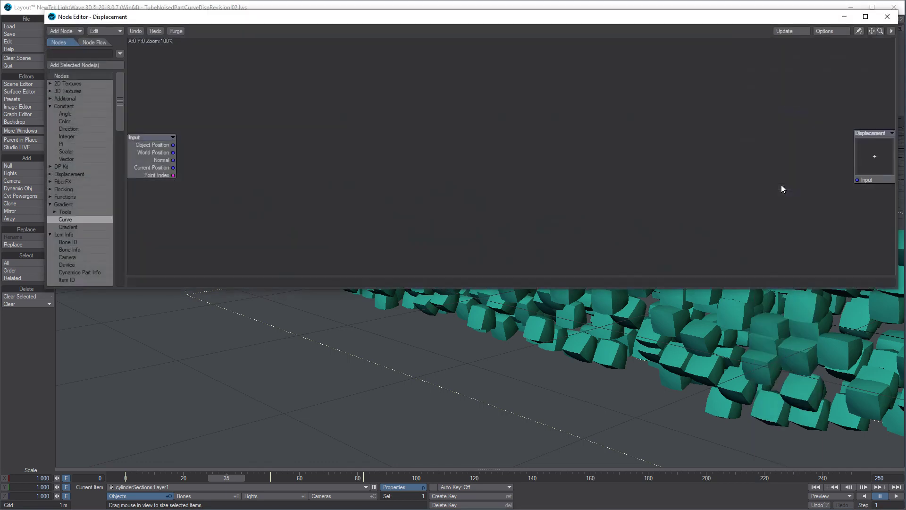
{"action": "left_click_drag", "start_coordinate": [785, 150], "coordinate": [752, 150]}
{"action": "left_click_drag", "start_coordinate": [142, 166], "coordinate": [253, 169]}
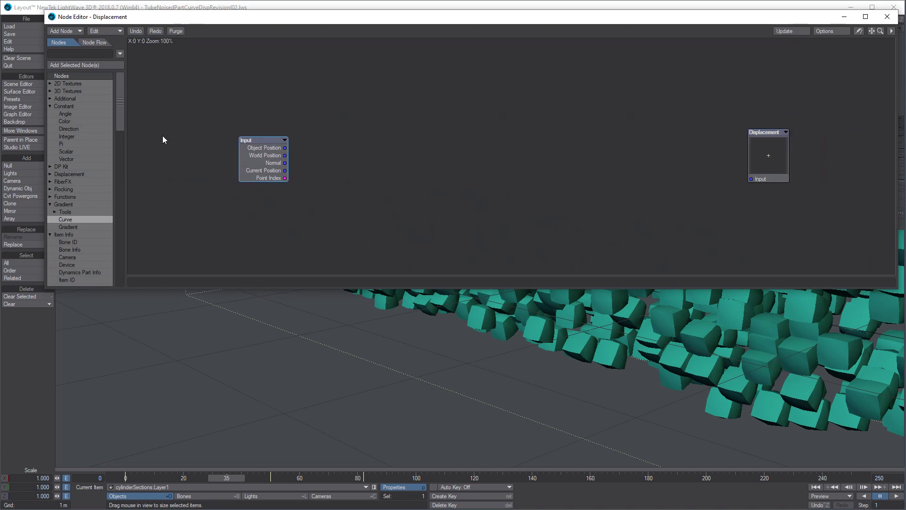
- Add a Deform: Stretch node and connect its Deformed output to the Displacement input
{"action": "left_click", "coordinate": [50, 106]}
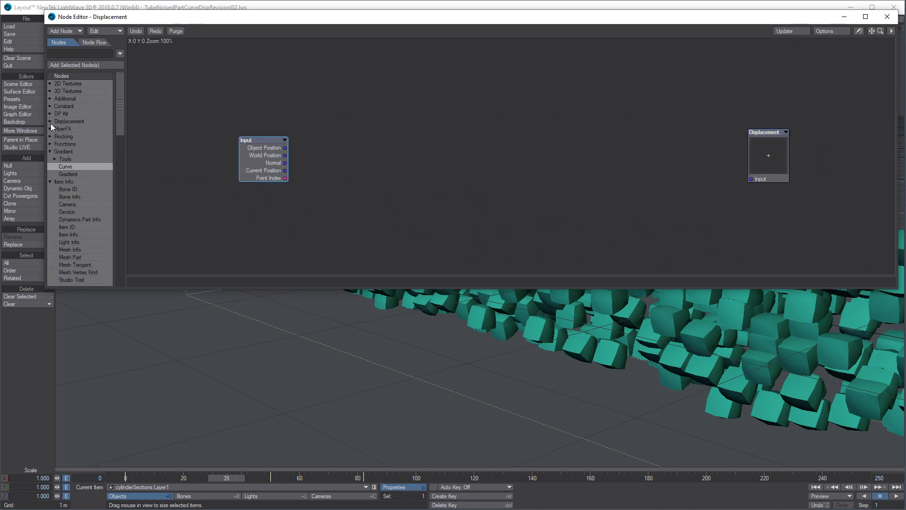
{"action": "left_click", "coordinate": [50, 122]}
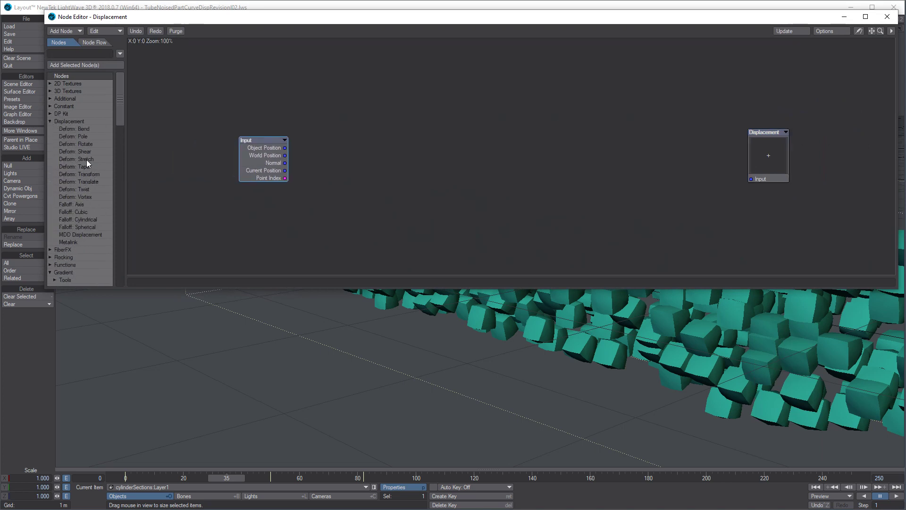
{"action": "double_click", "coordinate": [86, 159]}
{"action": "left_click_drag", "start_coordinate": [546, 176], "coordinate": [751, 179]}
- Switch the Displacement node's mode to = and move the StretchDeform node closer to it
{"action": "double_click", "coordinate": [769, 154]}
{"action": "left_click", "coordinate": [674, 99]}
{"action": "left_click", "coordinate": [678, 100]}
{"action": "left_click", "coordinate": [673, 107]}
{"action": "left_click", "coordinate": [711, 85]}
{"action": "left_click_drag", "start_coordinate": [627, 197], "coordinate": [668, 182]}
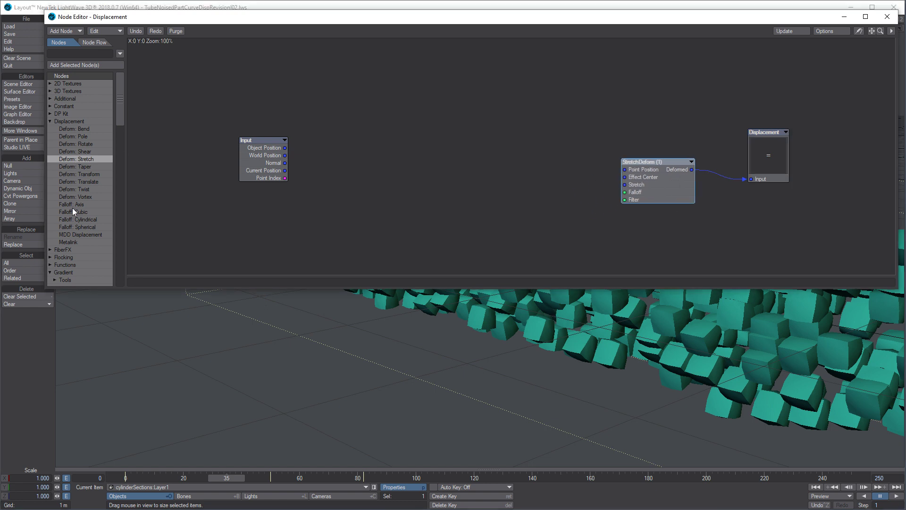
- Add a Mesh Part node to the stretch network, connect its Part Center to the StretchDeform Effect Center, and place it between Input and StretchDeform
{"action": "left_click_drag", "start_coordinate": [126, 101], "coordinate": [124, 151]}
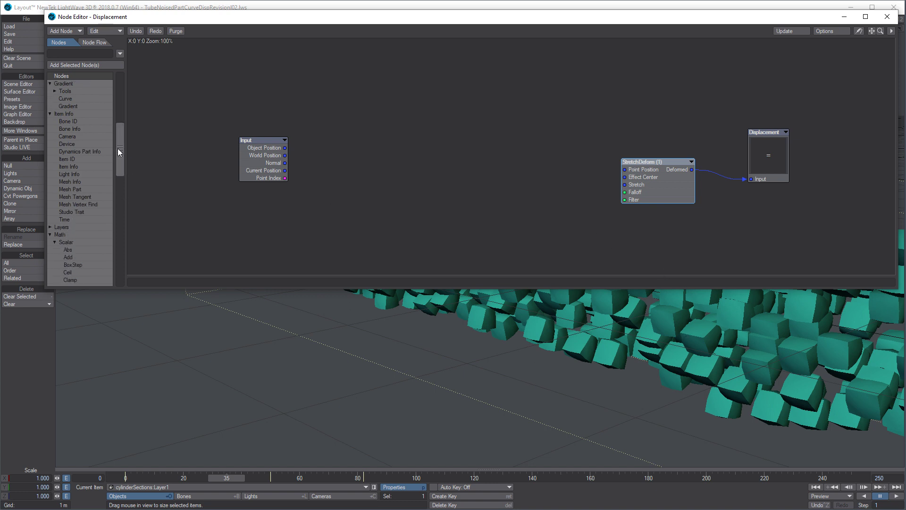
{"action": "left_click_drag", "start_coordinate": [122, 163], "coordinate": [111, 245]}
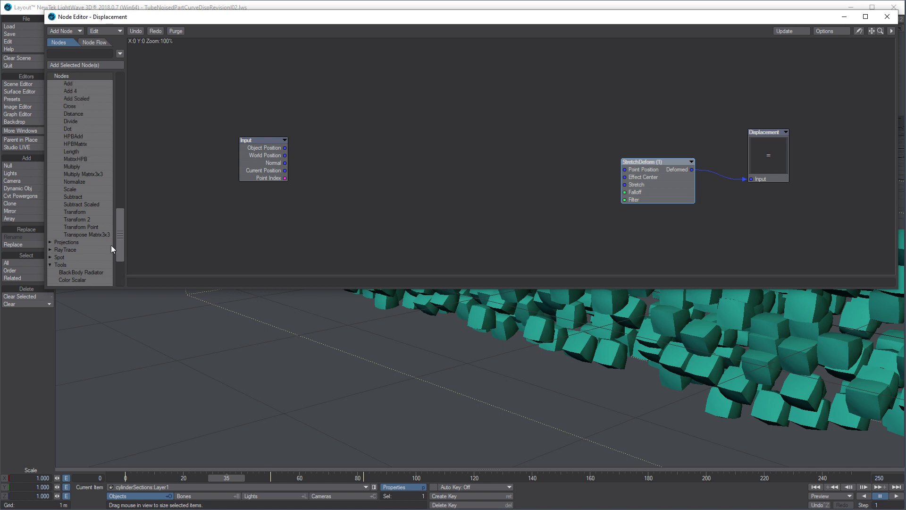
{"action": "scroll", "coordinate": [66, 194], "scroll_direction": "up", "scroll_amount": 15}
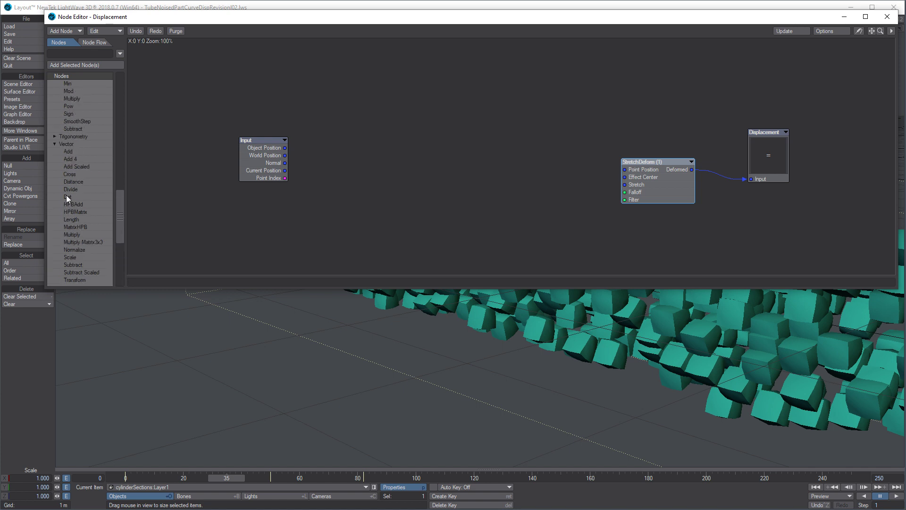
{"action": "scroll", "coordinate": [62, 189], "scroll_direction": "up", "scroll_amount": 4}
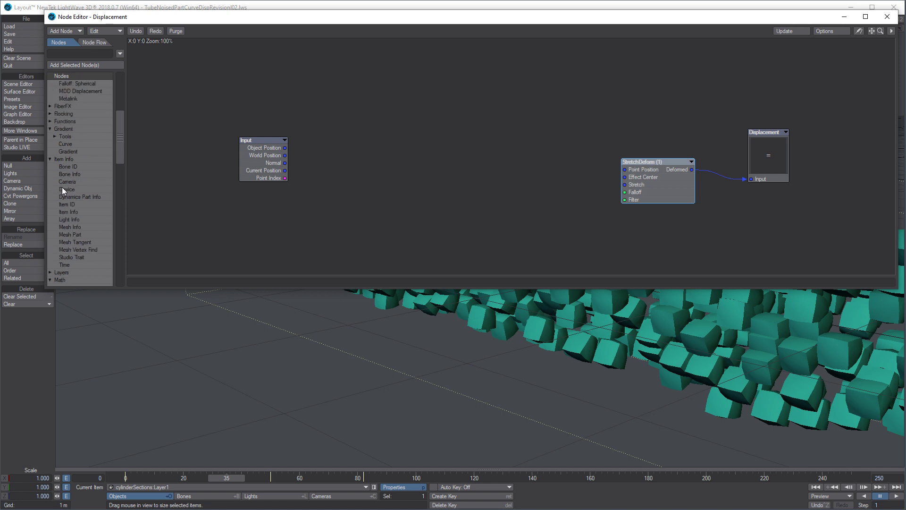
{"action": "double_click", "coordinate": [86, 234]}
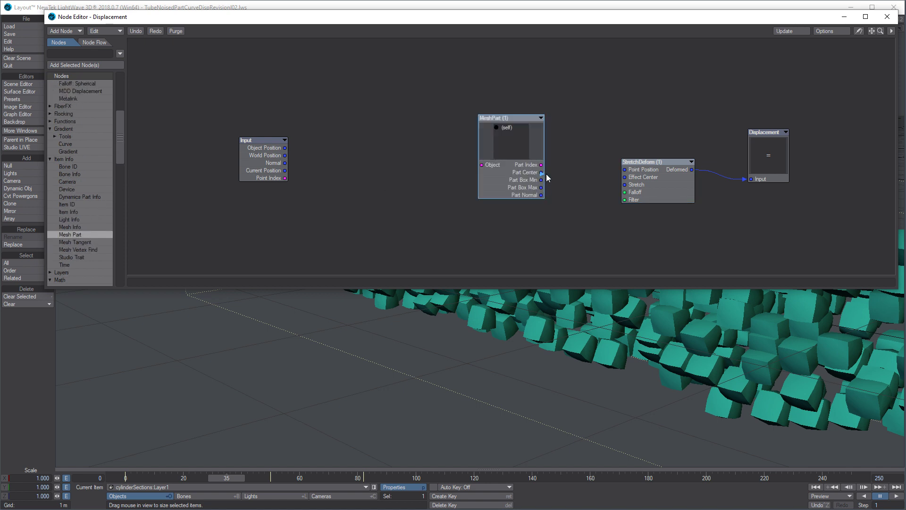
{"action": "left_click_drag", "start_coordinate": [591, 177], "coordinate": [624, 177]}
{"action": "left_click_drag", "start_coordinate": [520, 145], "coordinate": [473, 127]}
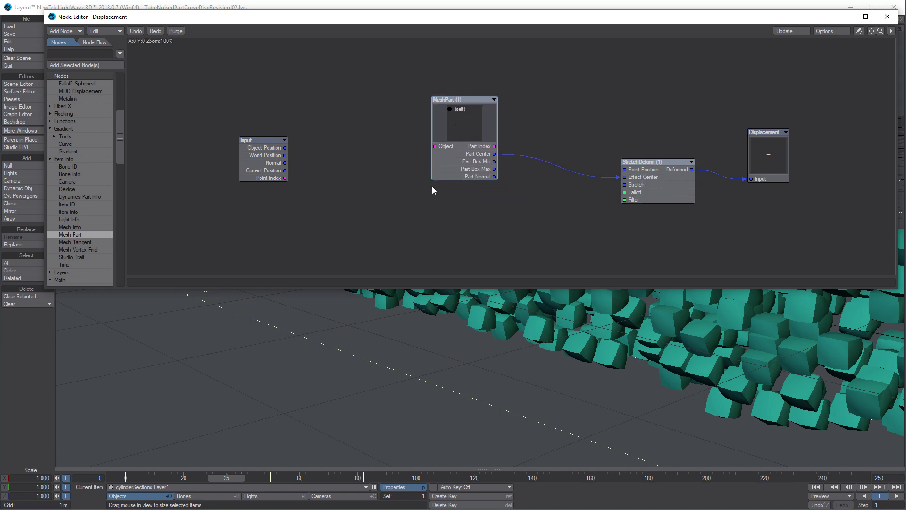
- Copy the FADE node from the first Nodal Displacement network into the second, and arrange it with the MeshPart and Input nodes
{"action": "left_click", "coordinate": [888, 16]}
{"action": "double_click", "coordinate": [807, 179]}
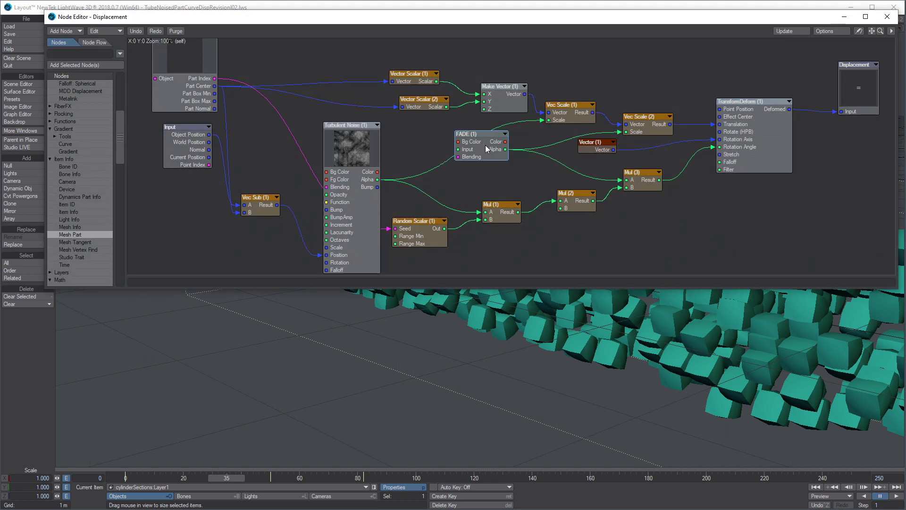
{"action": "left_click", "coordinate": [887, 16]}
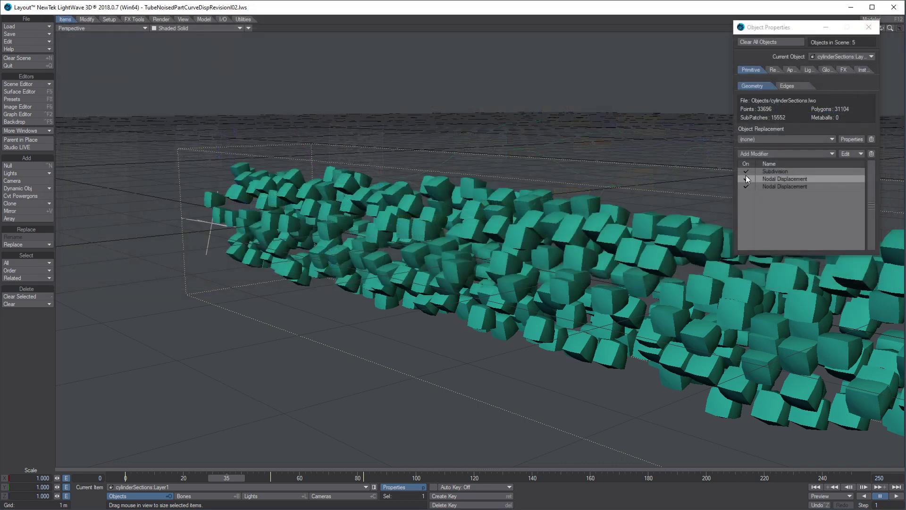
{"action": "double_click", "coordinate": [783, 187]}
{"action": "left_click_drag", "start_coordinate": [437, 112], "coordinate": [401, 86]}
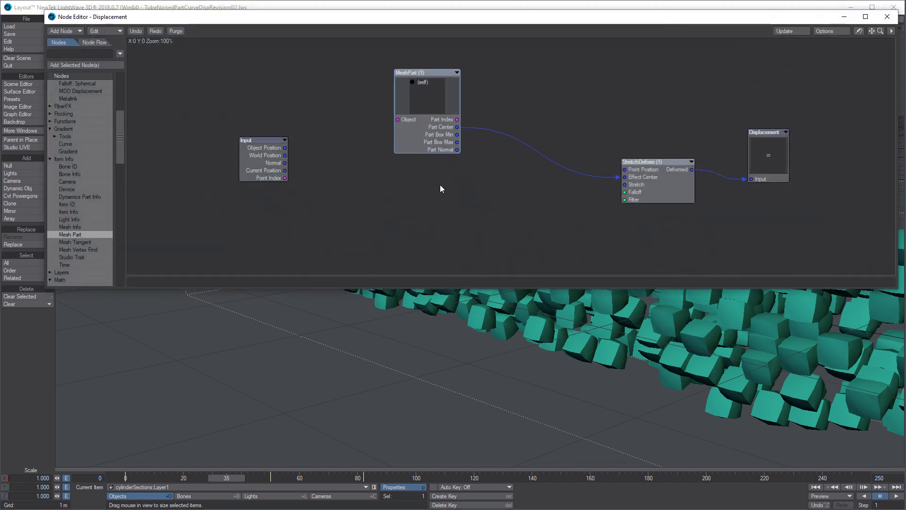
{"action": "key", "text": "ctrl+v"}
{"action": "left_click_drag", "start_coordinate": [516, 154], "coordinate": [442, 200]}
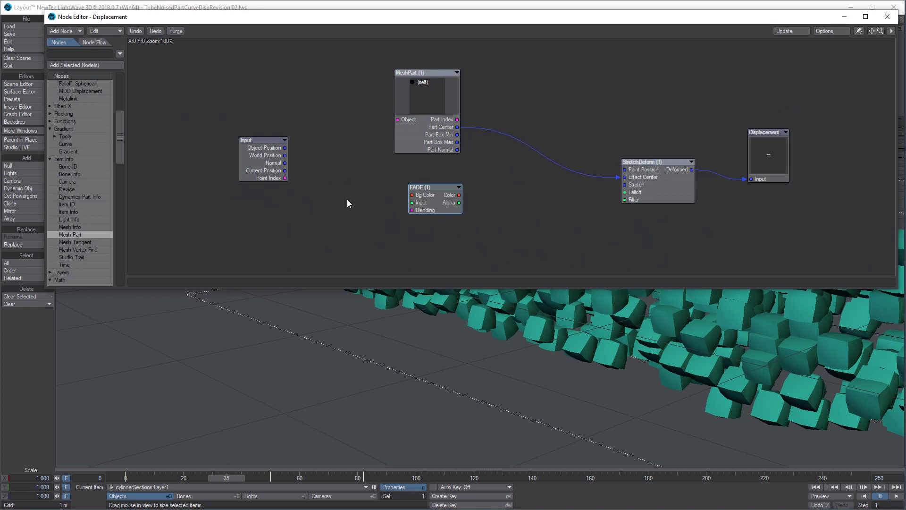
{"action": "left_click_drag", "start_coordinate": [444, 202], "coordinate": [432, 210]}
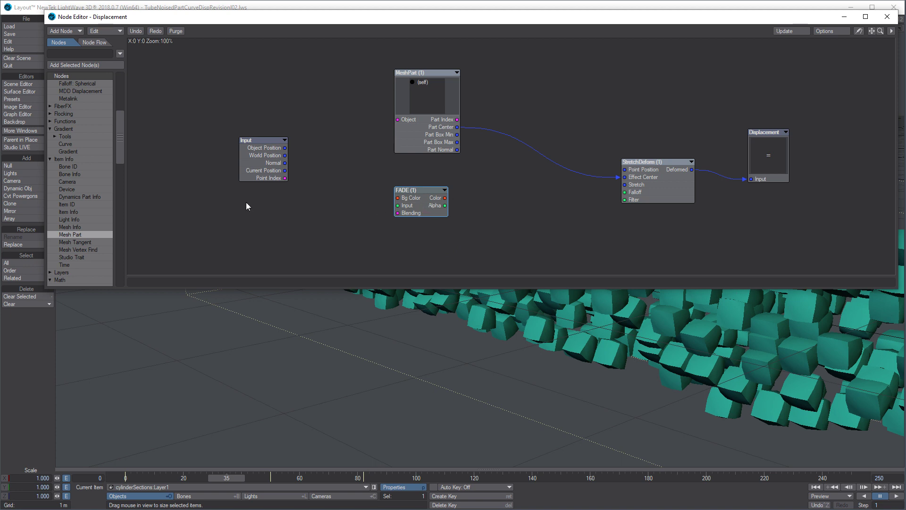
{"action": "left_click_drag", "start_coordinate": [261, 164], "coordinate": [256, 130]}
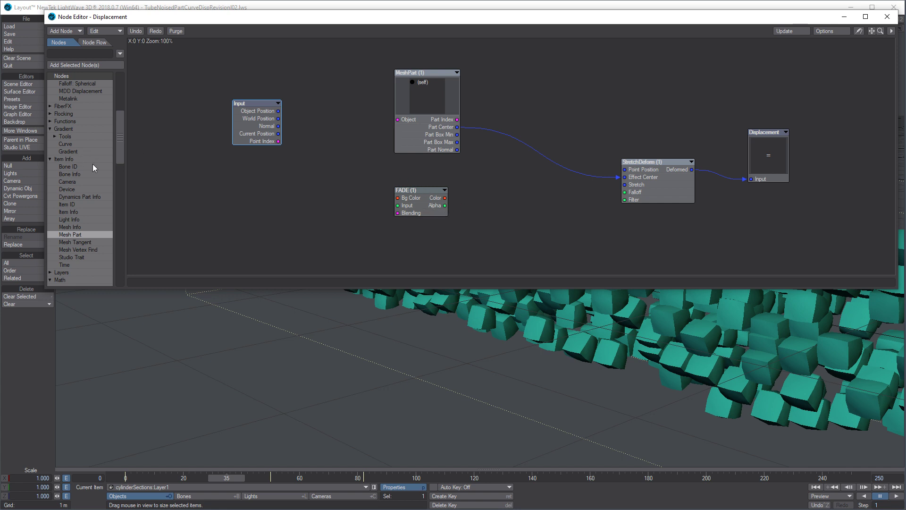
- Add a Make Vector node beside FADE and connect its Vector output to the StretchDeform Stretch input
{"action": "left_click_drag", "start_coordinate": [124, 151], "coordinate": [124, 262]}
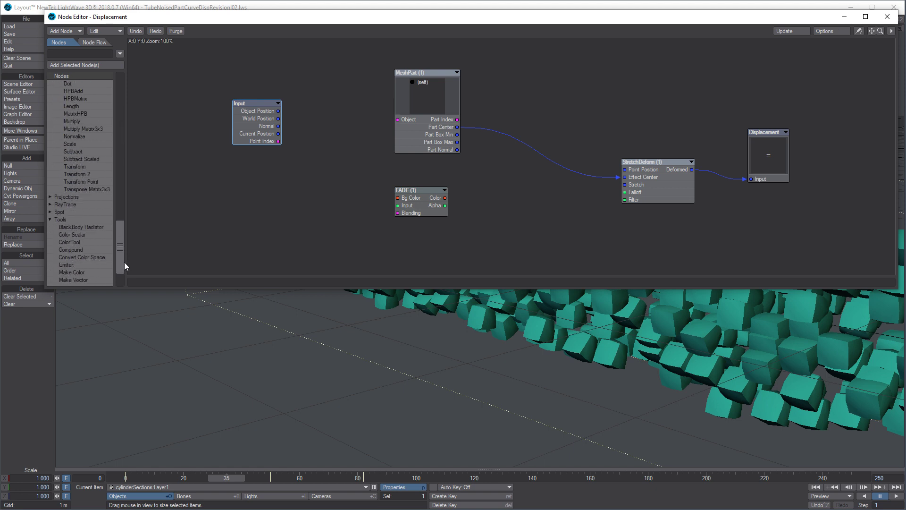
{"action": "scroll", "coordinate": [119, 242], "scroll_direction": "down", "scroll_amount": 2}
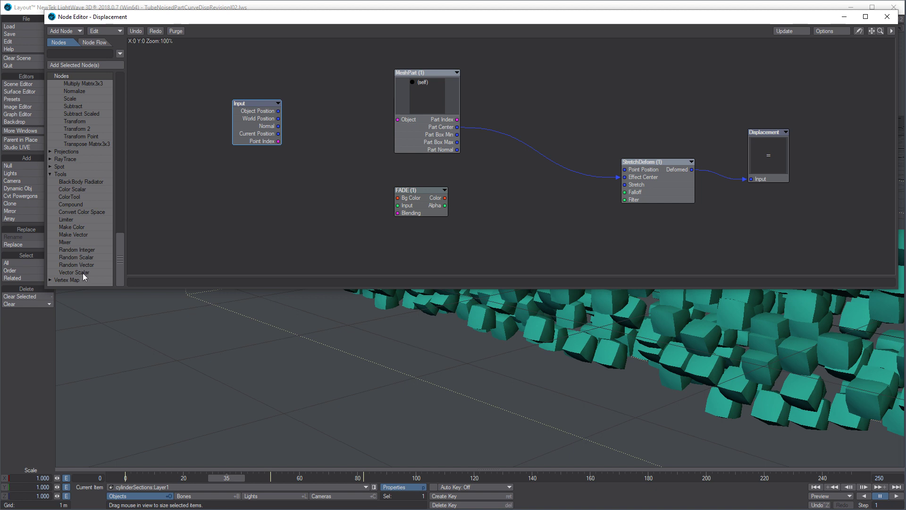
{"action": "double_click", "coordinate": [77, 234]}
{"action": "left_click_drag", "start_coordinate": [520, 145], "coordinate": [629, 188]}
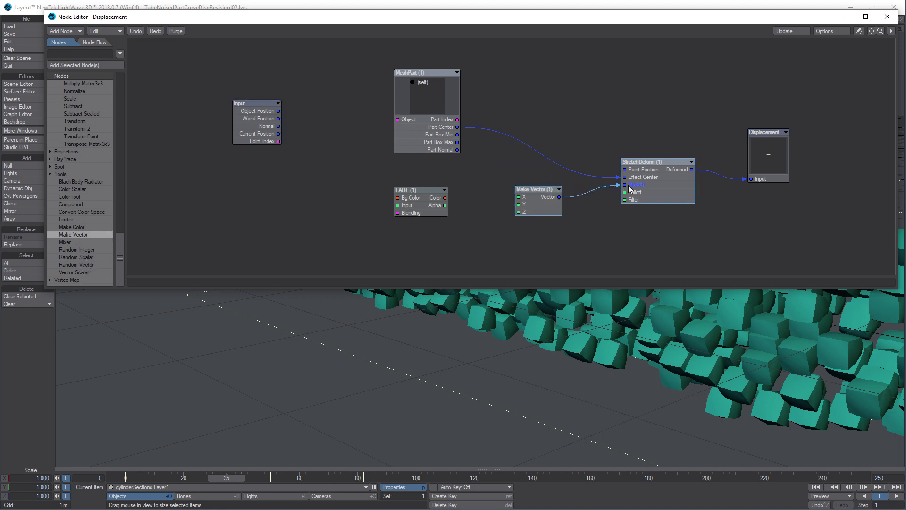
- Connect the FADE node's Alpha output to the X, Y and Z inputs of Make Vector
{"action": "left_click_drag", "start_coordinate": [445, 206], "coordinate": [518, 198]}
{"action": "left_click_drag", "start_coordinate": [447, 205], "coordinate": [518, 204]}
{"action": "left_click_drag", "start_coordinate": [445, 206], "coordinate": [518, 212]}
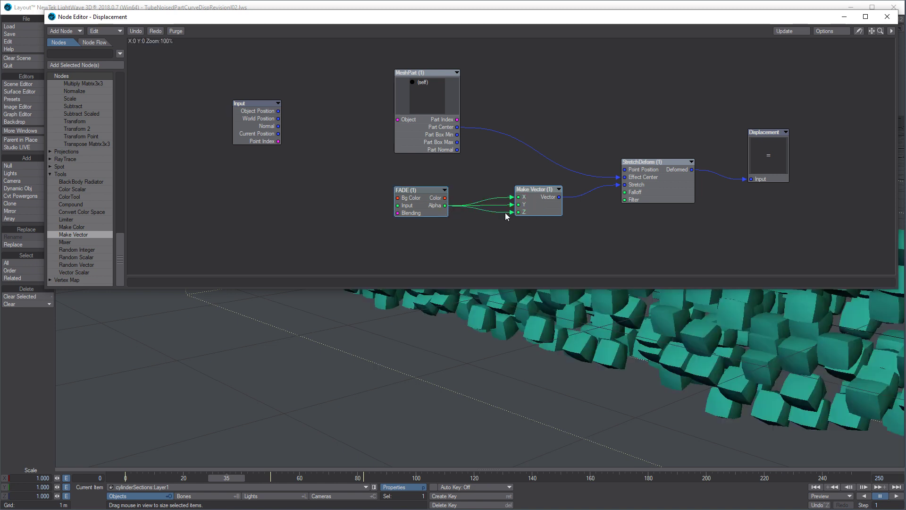
- Close the node editor and play the animation from the start to check the faded scaling of the tube's parts
{"action": "scroll", "coordinate": [646, 334], "scroll_direction": "down", "scroll_amount": 5}
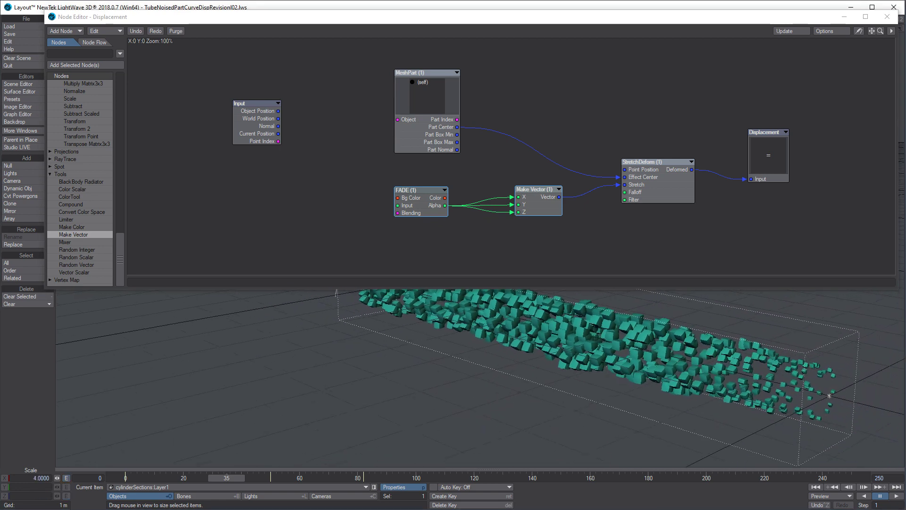
{"action": "scroll", "coordinate": [642, 334], "scroll_direction": "up", "scroll_amount": 2}
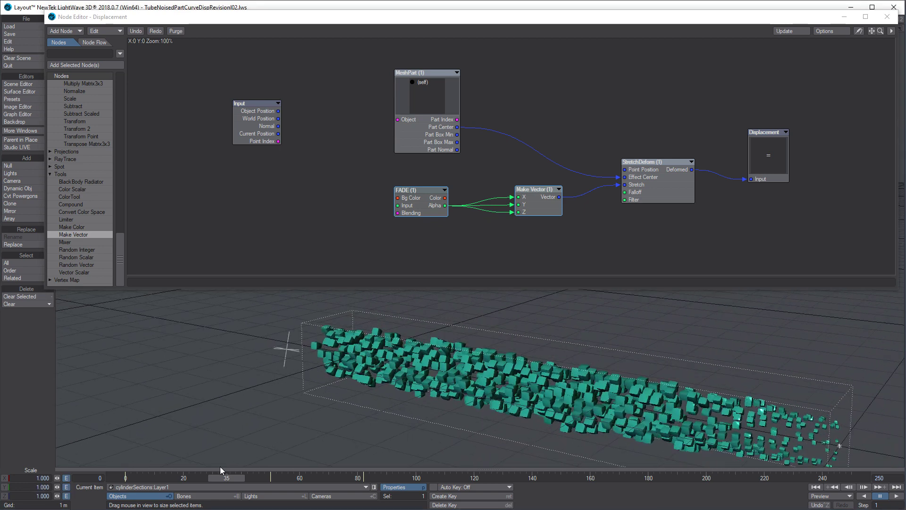
{"action": "left_click", "coordinate": [887, 17]}
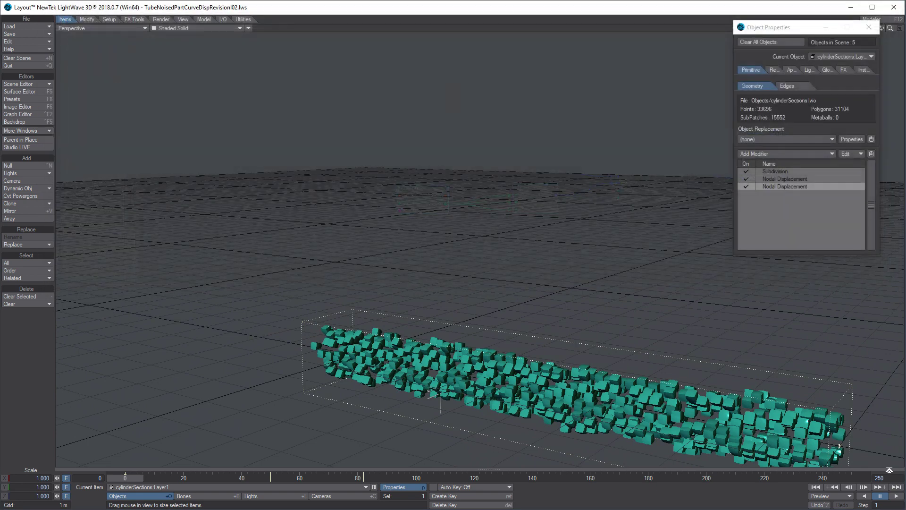
{"action": "left_click", "coordinate": [893, 495]}
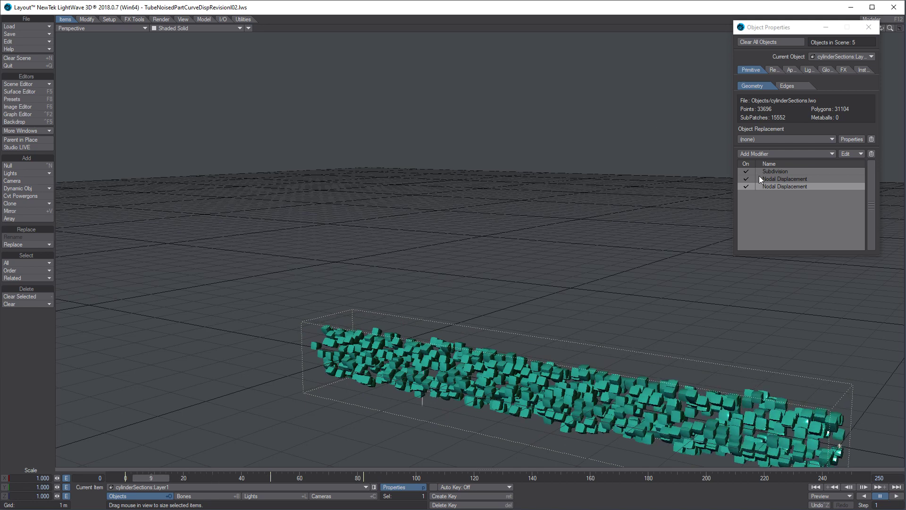
- Insert an Invert node between FADE's Alpha output and Make Vector's X, Y and Z inputs in the second network, and close the editor
{"action": "double_click", "coordinate": [781, 186]}
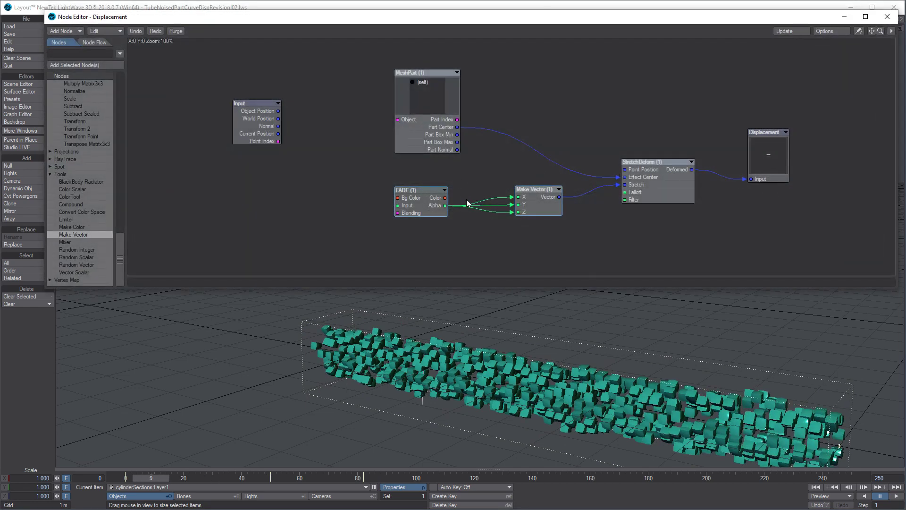
{"action": "left_click_drag", "start_coordinate": [121, 260], "coordinate": [119, 182]}
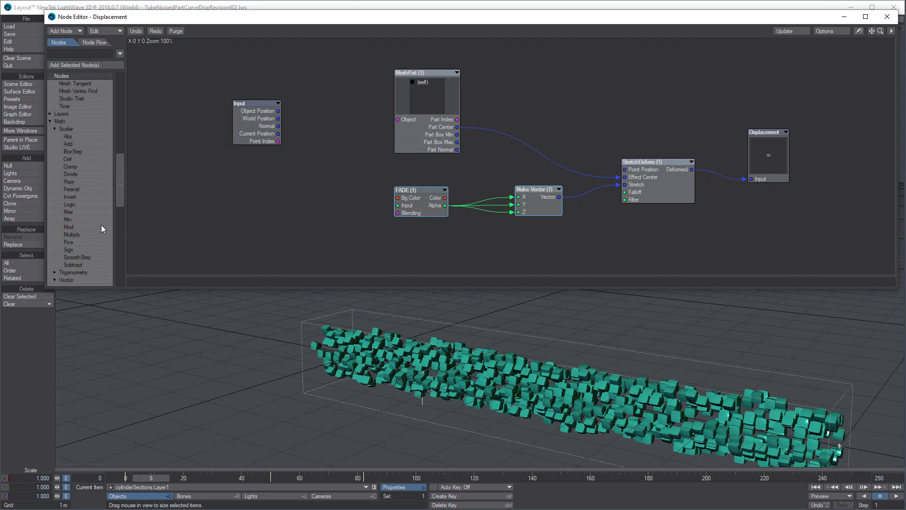
{"action": "double_click", "coordinate": [83, 197]}
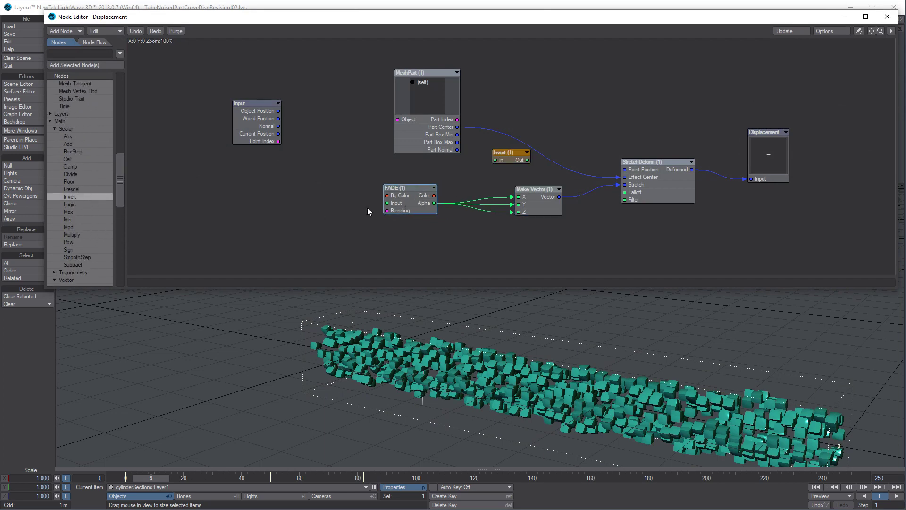
{"action": "left_click_drag", "start_coordinate": [399, 208], "coordinate": [310, 206]}
{"action": "left_click_drag", "start_coordinate": [500, 152], "coordinate": [520, 197]}
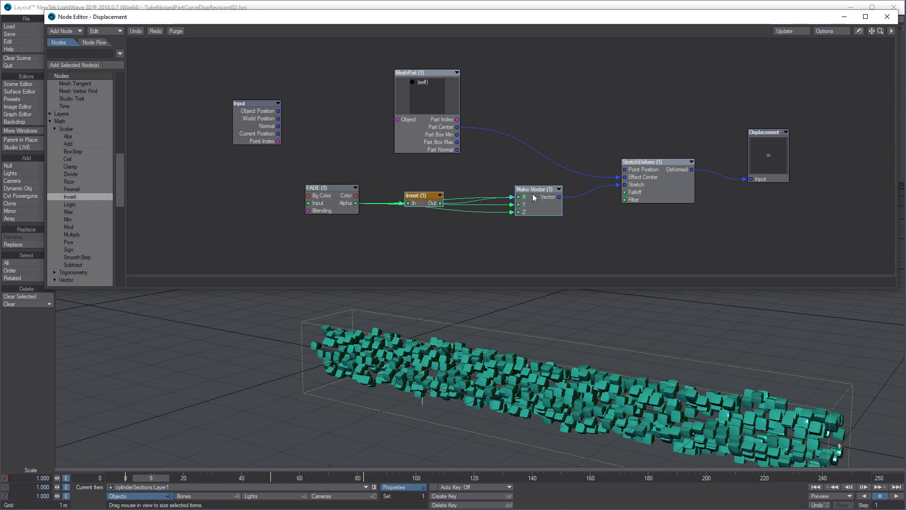
{"action": "left_click_drag", "start_coordinate": [440, 204], "coordinate": [524, 208]}
{"action": "left_click", "coordinate": [887, 17]}
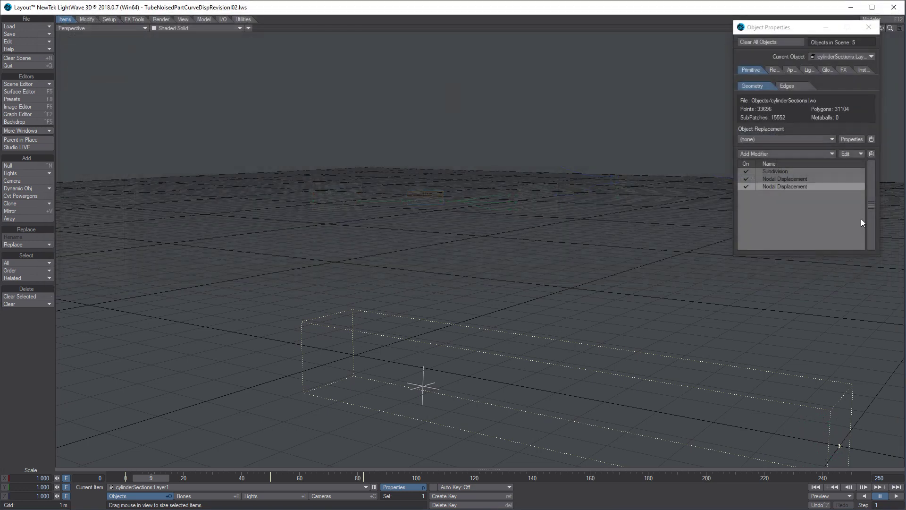
- Play the animation to check the inverted scaling, pause it, and scrub to frame 86
{"action": "left_click", "coordinate": [828, 487]}
{"action": "left_click", "coordinate": [896, 496]}
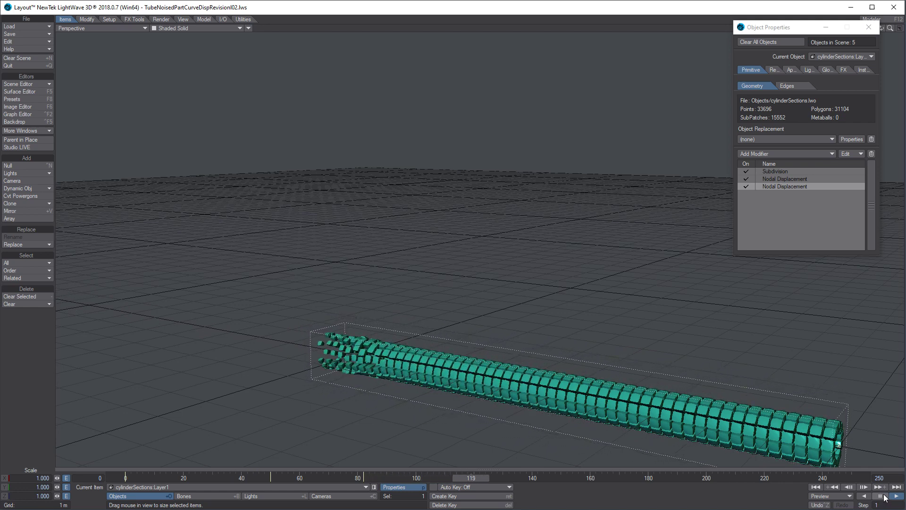
{"action": "left_click", "coordinate": [881, 496]}
{"action": "left_click_drag", "start_coordinate": [485, 479], "coordinate": [375, 478]}
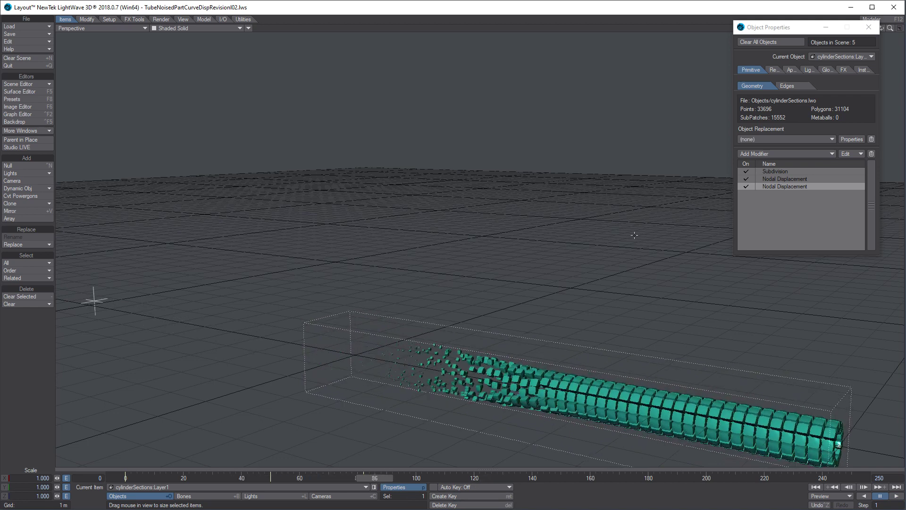
- Open the first Nodal Displacement network and spread out the TransformDeform, Displacement, Vec Scale (2), Vector and Mul (3) nodes
{"action": "double_click", "coordinate": [797, 178]}
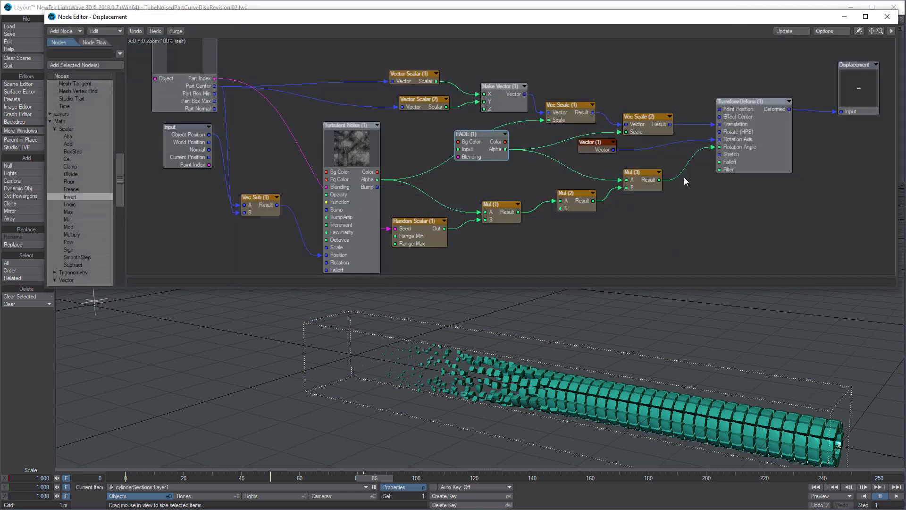
{"action": "left_click_drag", "start_coordinate": [762, 142], "coordinate": [783, 143]}
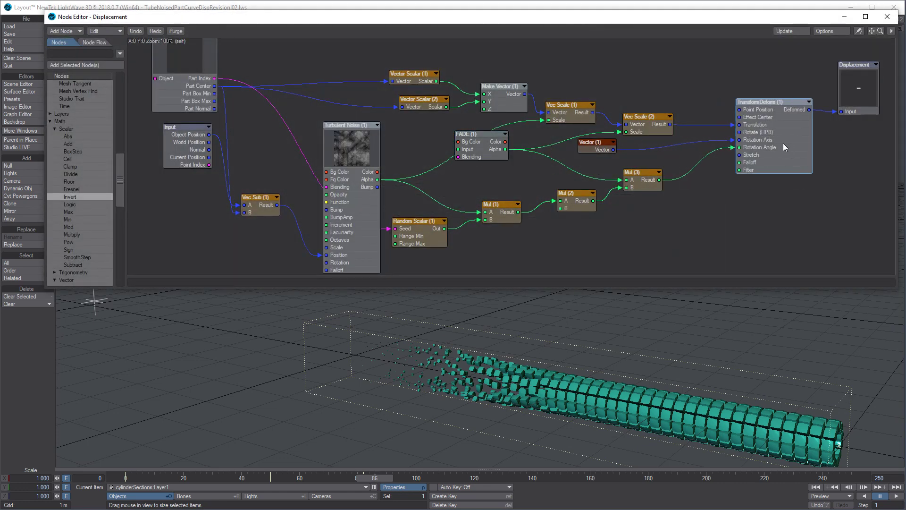
{"action": "left_click_drag", "start_coordinate": [857, 87], "coordinate": [871, 80]}
{"action": "left_click_drag", "start_coordinate": [671, 116], "coordinate": [683, 108]}
{"action": "left_click_drag", "start_coordinate": [652, 179], "coordinate": [661, 204]}
{"action": "left_click_drag", "start_coordinate": [596, 147], "coordinate": [687, 149]}
{"action": "left_click_drag", "start_coordinate": [657, 208], "coordinate": [646, 188]}
- Paste a copy of the multiply node and wire it between FADE's Alpha output and the Scale input of Vec Scale (2)
{"action": "key", "text": "ctrl+v"}
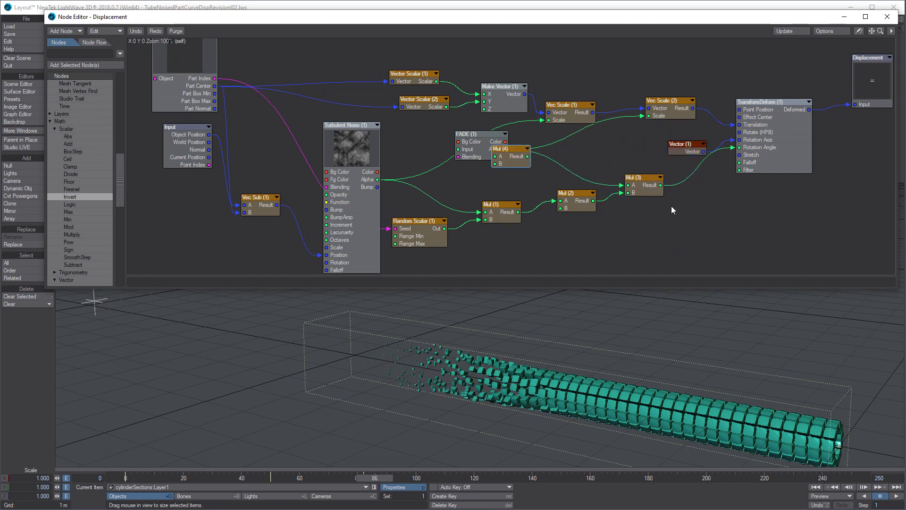
{"action": "left_click_drag", "start_coordinate": [531, 158], "coordinate": [643, 146]}
{"action": "left_click_drag", "start_coordinate": [565, 112], "coordinate": [572, 75]}
{"action": "left_click_drag", "start_coordinate": [622, 147], "coordinate": [611, 132]}
{"action": "left_click_drag", "start_coordinate": [506, 150], "coordinate": [643, 115]}
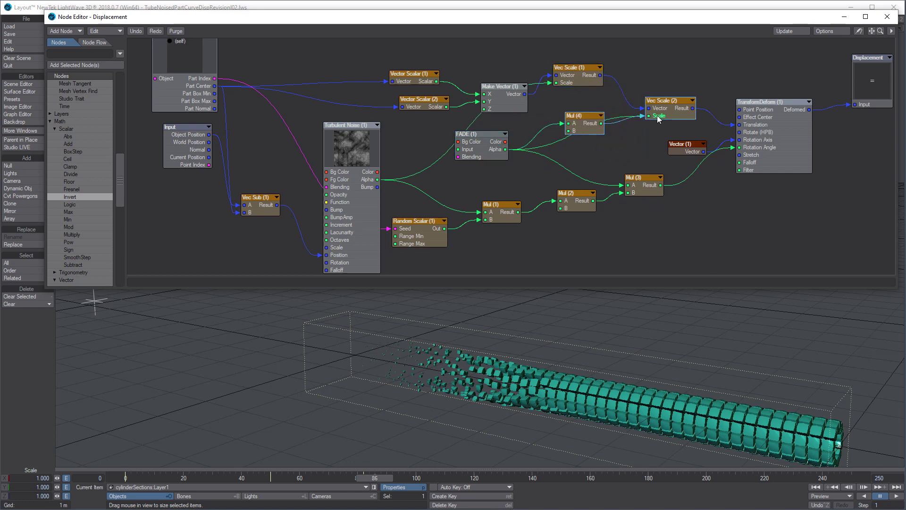
- Set the B value of Mul (4) to 5.0 and move the FADE node slightly away from the nodes above it
{"action": "double_click", "coordinate": [588, 129]}
{"action": "type", "text": "5"}
{"action": "key", "text": "Return"}
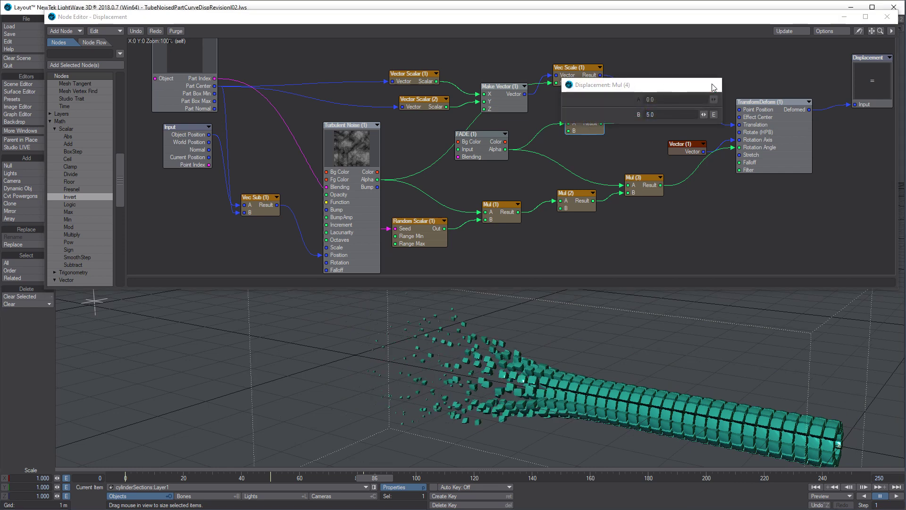
{"action": "left_click", "coordinate": [711, 84]}
{"action": "left_click_drag", "start_coordinate": [489, 163], "coordinate": [500, 172]}
- Switch to the orthographic side view and examine the scattered, shrinking parts of the tube up close
{"action": "key", "text": "1"}
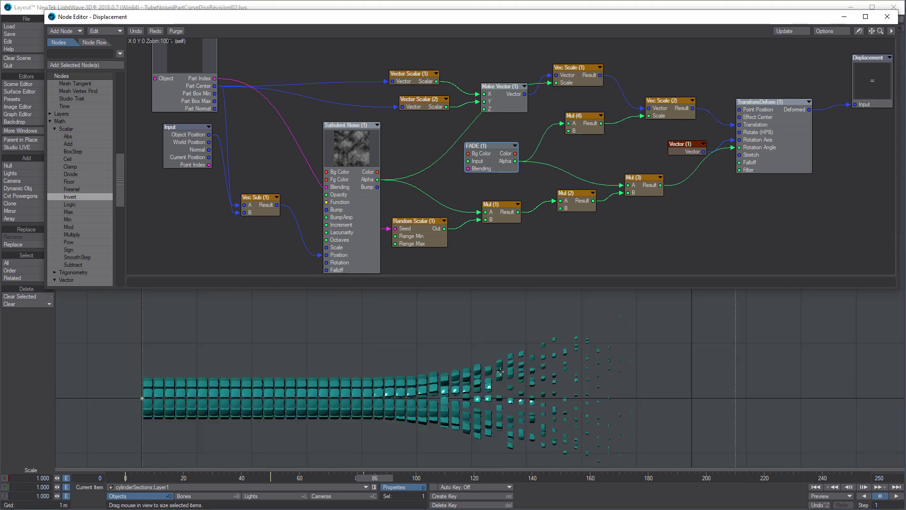
{"action": "scroll", "coordinate": [522, 401], "scroll_direction": "up", "scroll_amount": 4}
{"action": "left_click_drag", "start_coordinate": [522, 401], "coordinate": [521, 321], "text": "alt"}
{"action": "scroll", "coordinate": [503, 429], "scroll_direction": "up", "scroll_amount": 4}
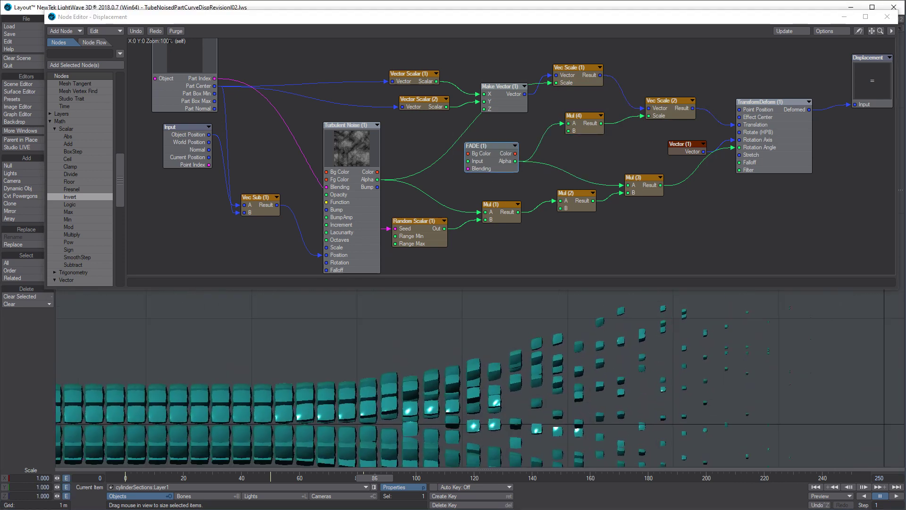
{"action": "left_click_drag", "start_coordinate": [504, 430], "coordinate": [385, 394], "text": "alt"}
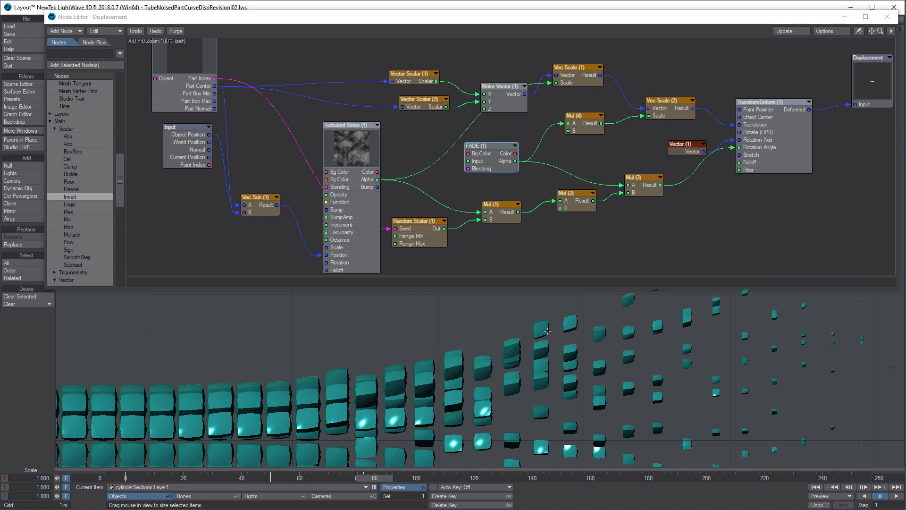
- Paste a copy of Vector Scalar (2), place it below the original, and move Turbulent Noise (1) down to make room
{"action": "left_click", "coordinate": [412, 100]}
{"action": "left_click_drag", "start_coordinate": [427, 103], "coordinate": [413, 99]}
{"action": "key", "text": "ctrl+v"}
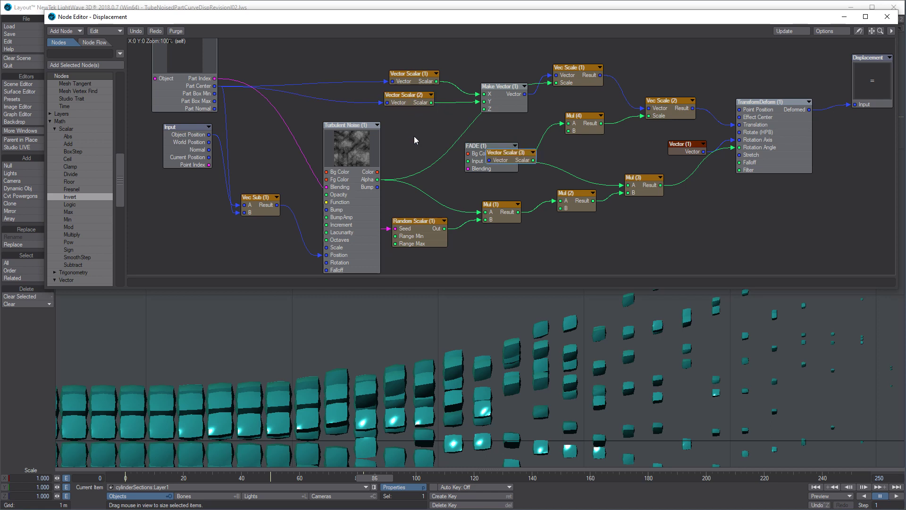
{"action": "left_click_drag", "start_coordinate": [506, 157], "coordinate": [417, 123]}
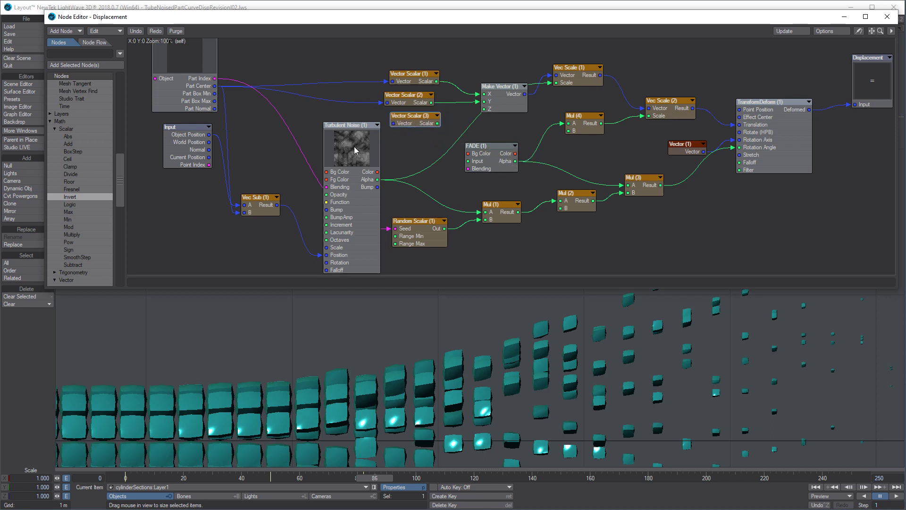
{"action": "left_click_drag", "start_coordinate": [354, 146], "coordinate": [346, 172]}
{"action": "left_click_drag", "start_coordinate": [421, 130], "coordinate": [400, 130]}
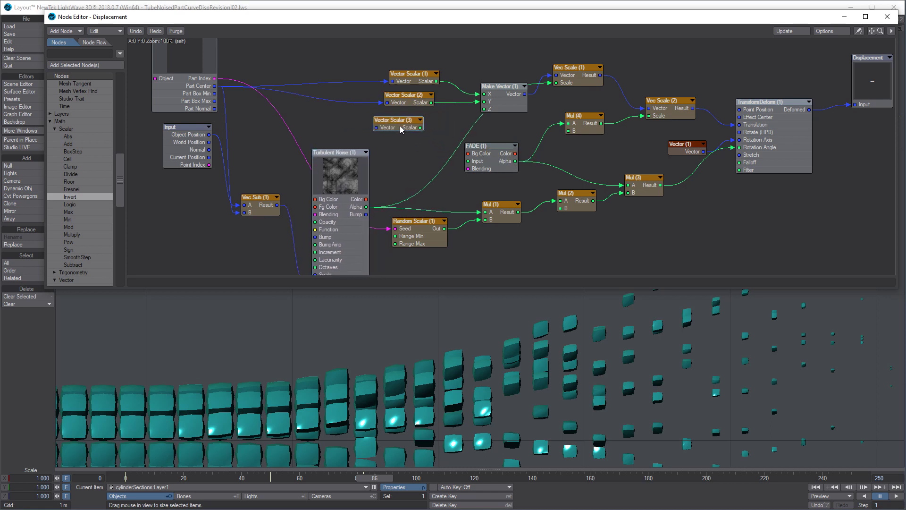
- Set Vector Scalar (3) to Z Channel and wire it between the Part Center output and FADE's Input
{"action": "double_click", "coordinate": [395, 126]}
{"action": "left_click", "coordinate": [670, 99]}
{"action": "left_click", "coordinate": [674, 108]}
{"action": "left_click", "coordinate": [712, 85]}
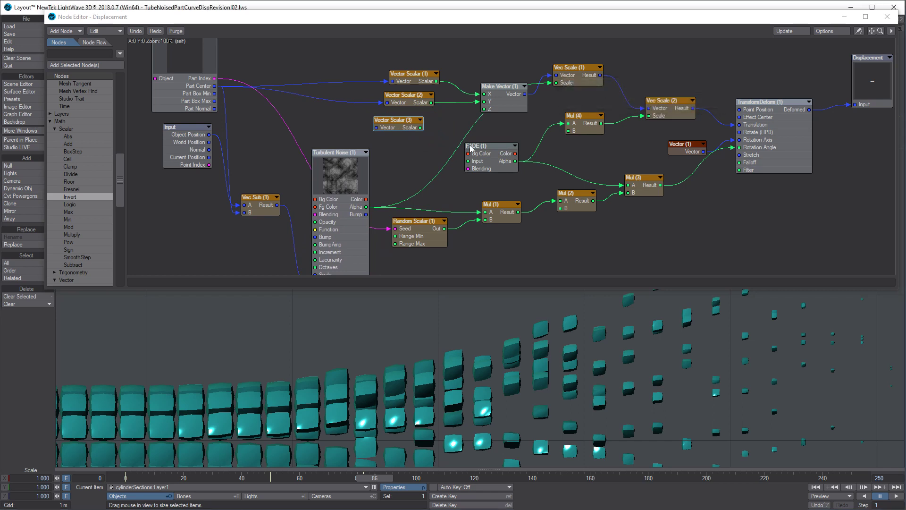
{"action": "left_click_drag", "start_coordinate": [402, 127], "coordinate": [468, 161]}
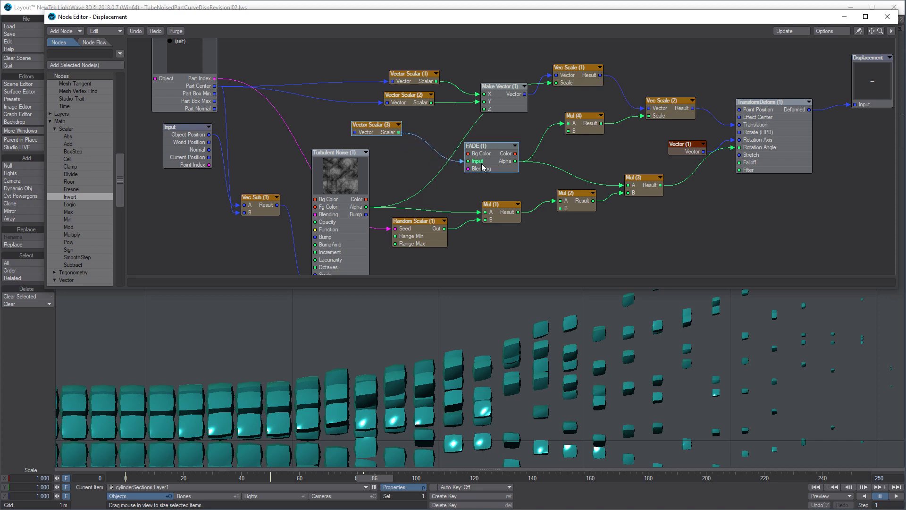
{"action": "left_click_drag", "start_coordinate": [215, 85], "coordinate": [386, 132]}
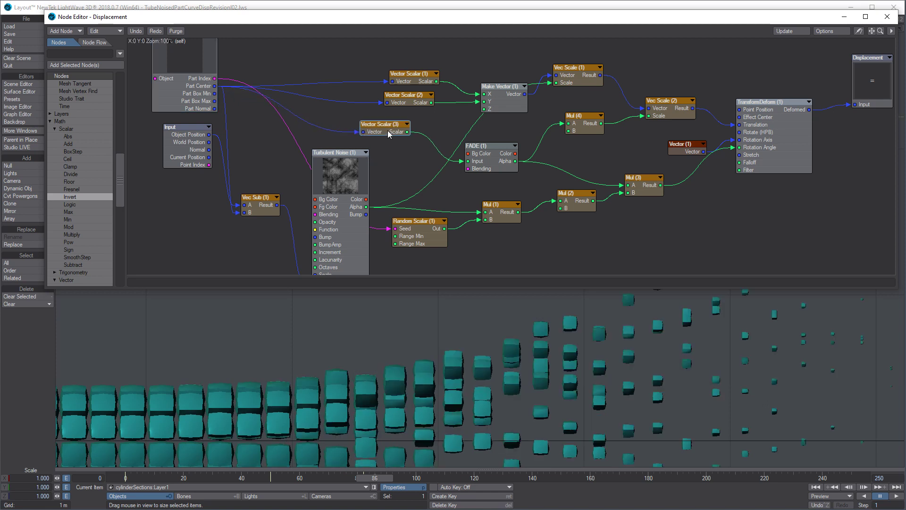
{"action": "double_click", "coordinate": [393, 133]}
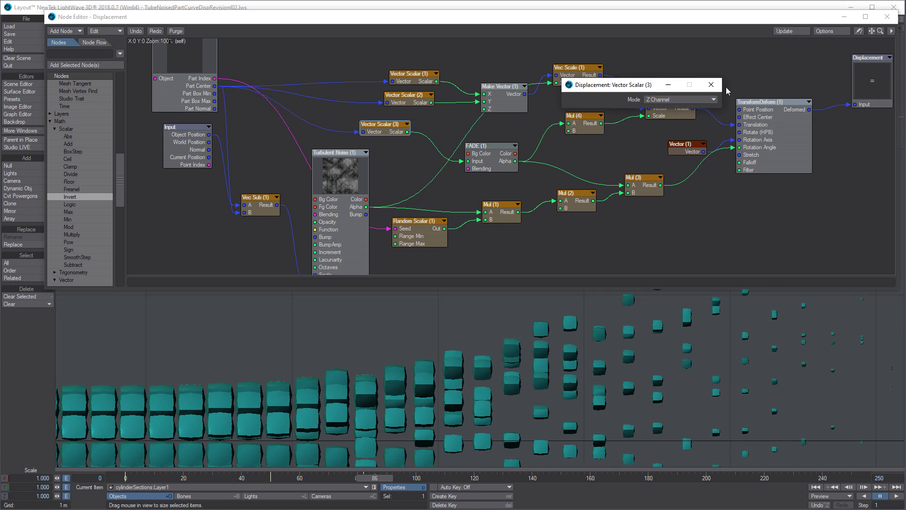
{"action": "left_click", "coordinate": [711, 84]}
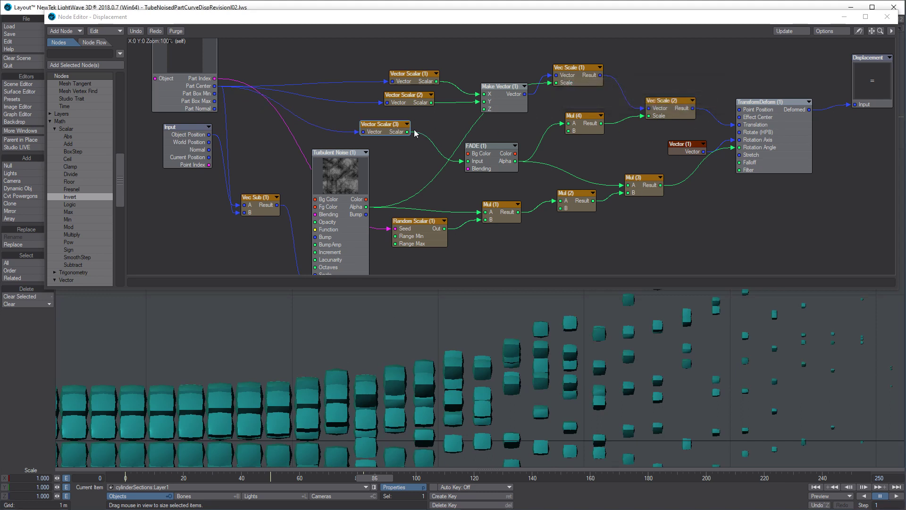
- Open the FADE curve and examine how its Alpha curve rises along position, comparing it with the network and the tube
{"action": "left_click_drag", "start_coordinate": [494, 169], "coordinate": [494, 161]}
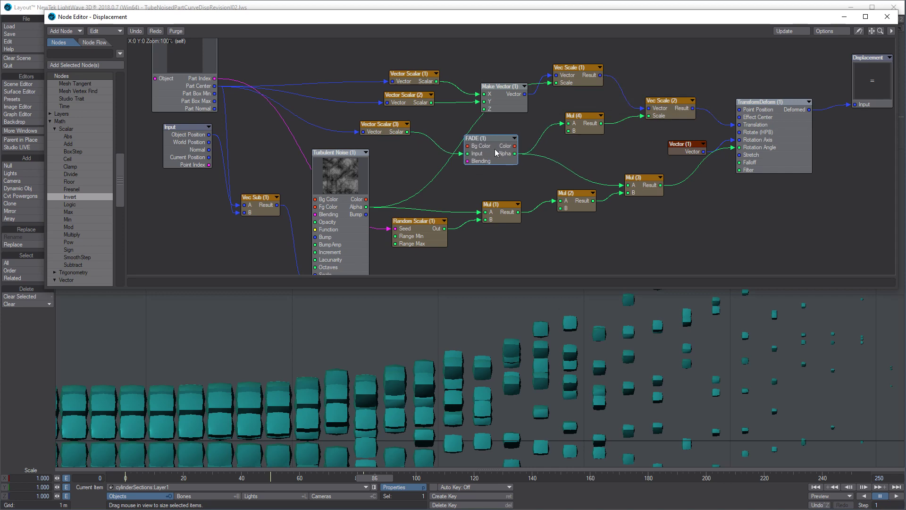
{"action": "double_click", "coordinate": [495, 152]}
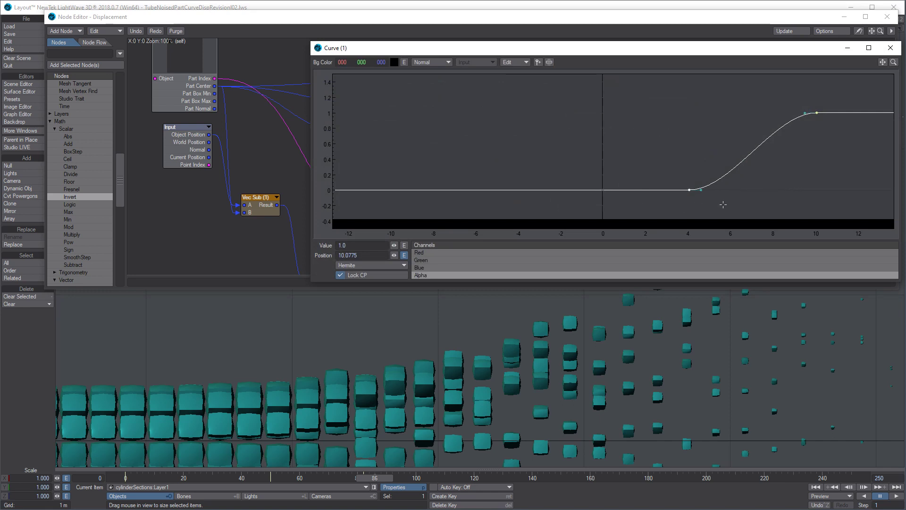
{"action": "left_click_drag", "start_coordinate": [623, 53], "coordinate": [531, 49]}
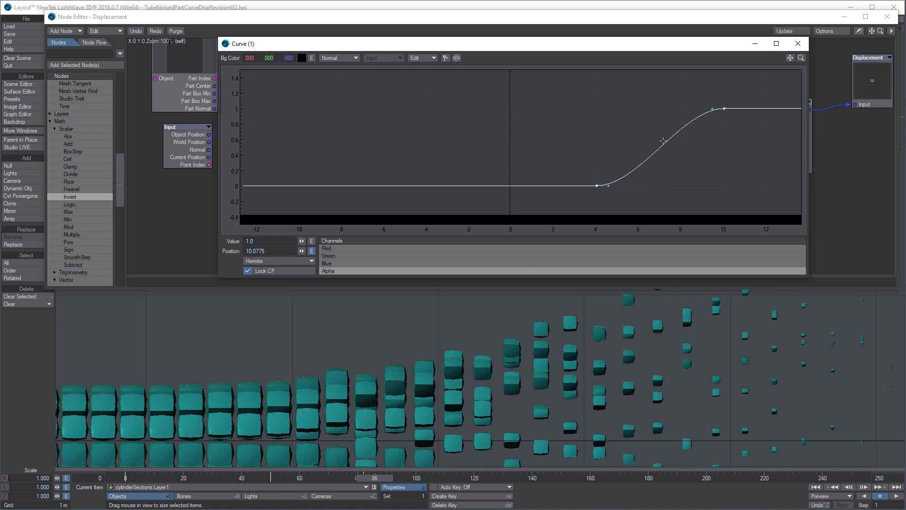
{"action": "left_click_drag", "start_coordinate": [612, 43], "coordinate": [582, 209]}
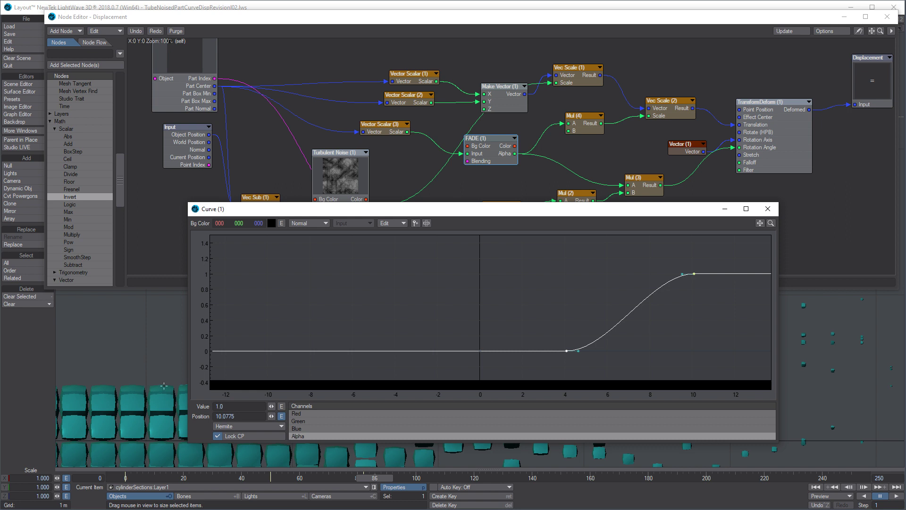
{"action": "left_click", "coordinate": [774, 210]}
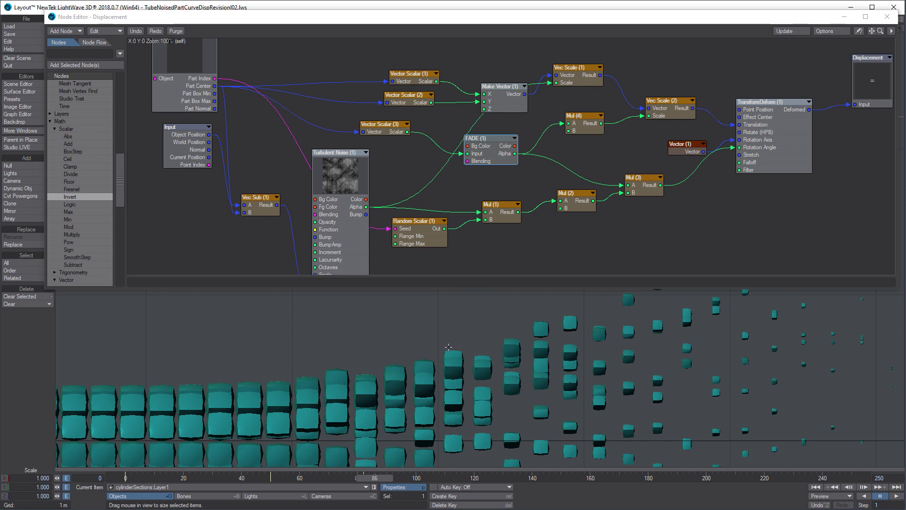
- Tidy the positions of Vector Scalar (3) and FADE, and close the displacement network
{"action": "left_click_drag", "start_coordinate": [384, 131], "coordinate": [398, 138]}
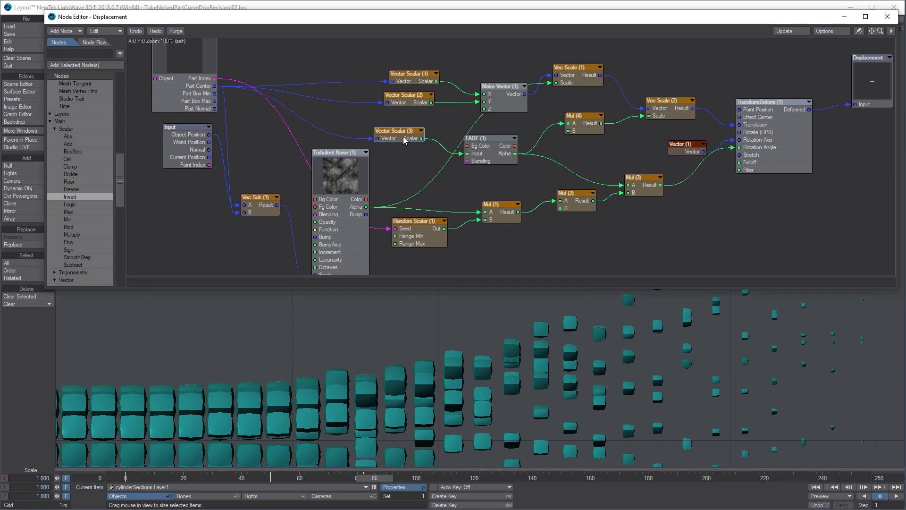
{"action": "left_click_drag", "start_coordinate": [499, 159], "coordinate": [501, 156]}
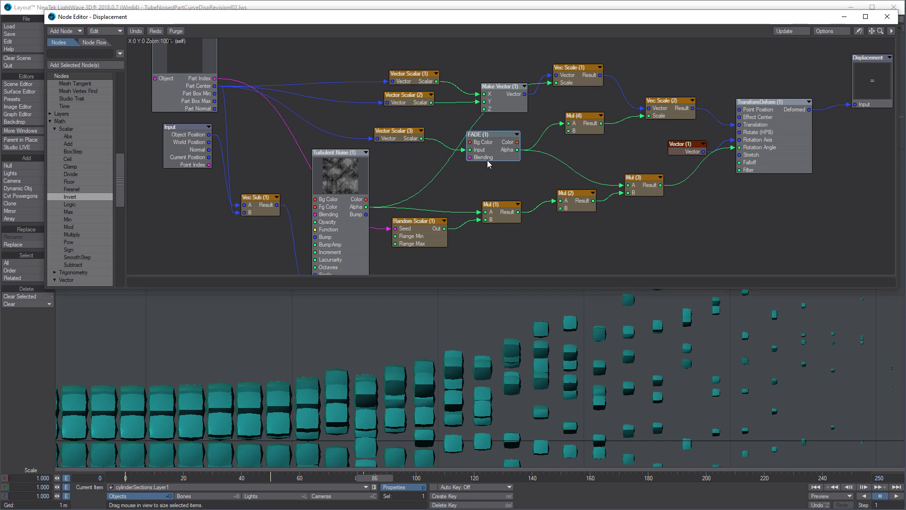
{"action": "mouse_move", "coordinate": [470, 150]}
{"action": "left_mouse_down"}
{"action": "mouse_move", "coordinate": [429, 166]}
{"action": "mouse_move", "coordinate": [437, 148]}
{"action": "mouse_move", "coordinate": [470, 150]}
{"action": "left_mouse_up"}
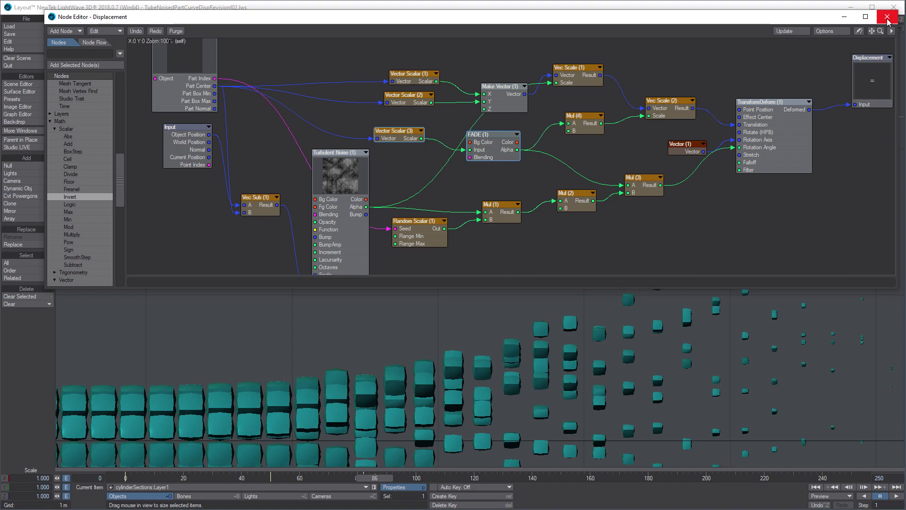
{"action": "left_click", "coordinate": [887, 19]}
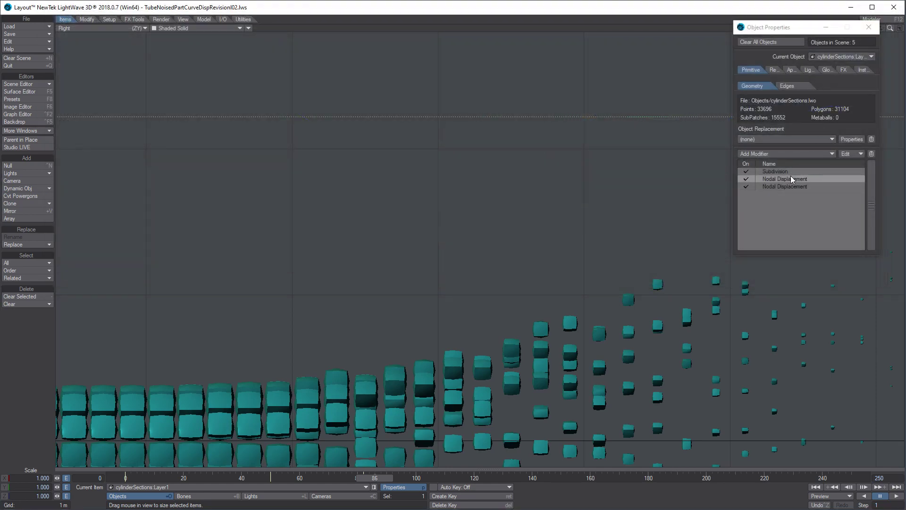
- Examine the whole tube in the perspective view and identify the VORTEXHANDLE and VORTEXBASE nulls beyond its two ends
{"action": "left_click", "coordinate": [775, 187]}
{"action": "key", "text": "4"}
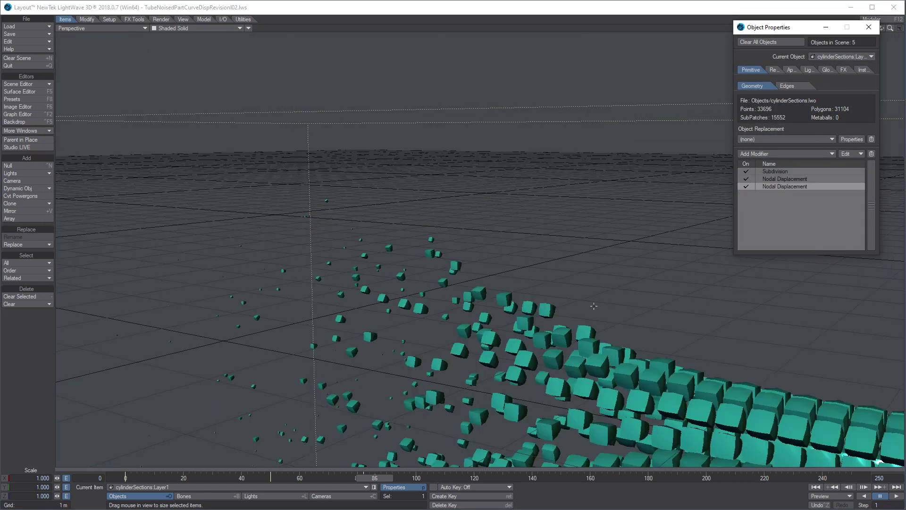
{"action": "scroll", "coordinate": [615, 336], "scroll_direction": "down", "scroll_amount": 5}
{"action": "scroll", "coordinate": [612, 335], "scroll_direction": "up", "scroll_amount": 2}
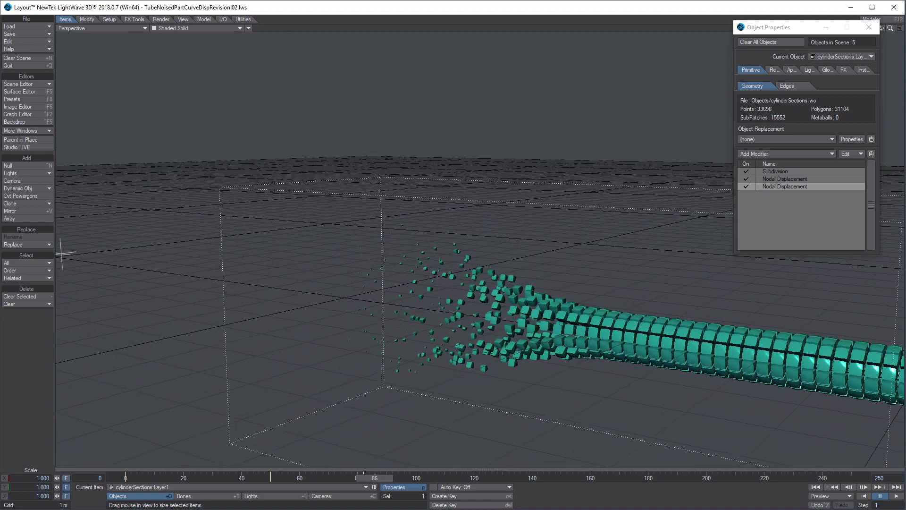
{"action": "scroll", "coordinate": [639, 335], "scroll_direction": "down", "scroll_amount": 6}
{"action": "scroll", "coordinate": [503, 315], "scroll_direction": "up", "scroll_amount": 3}
{"action": "scroll", "coordinate": [503, 315], "scroll_direction": "down", "scroll_amount": 1}
{"action": "left_click", "coordinate": [843, 321]}
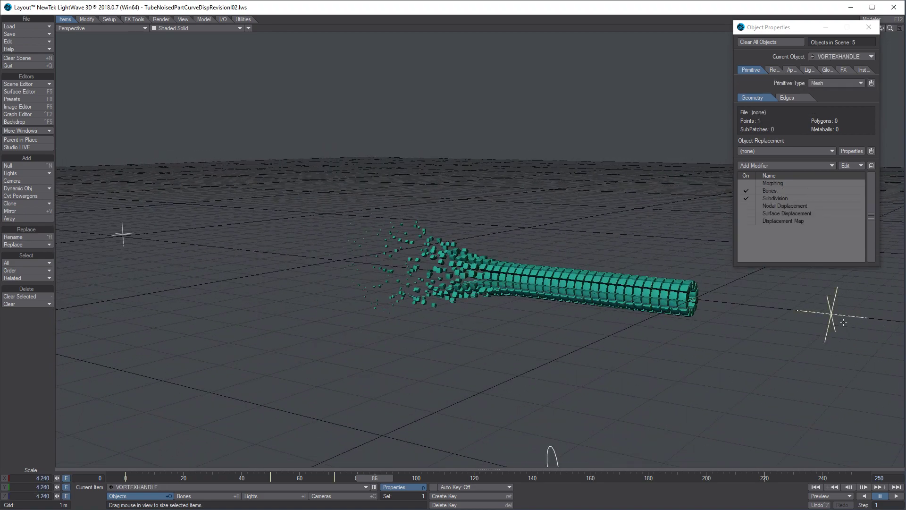
{"action": "left_click", "coordinate": [121, 229]}
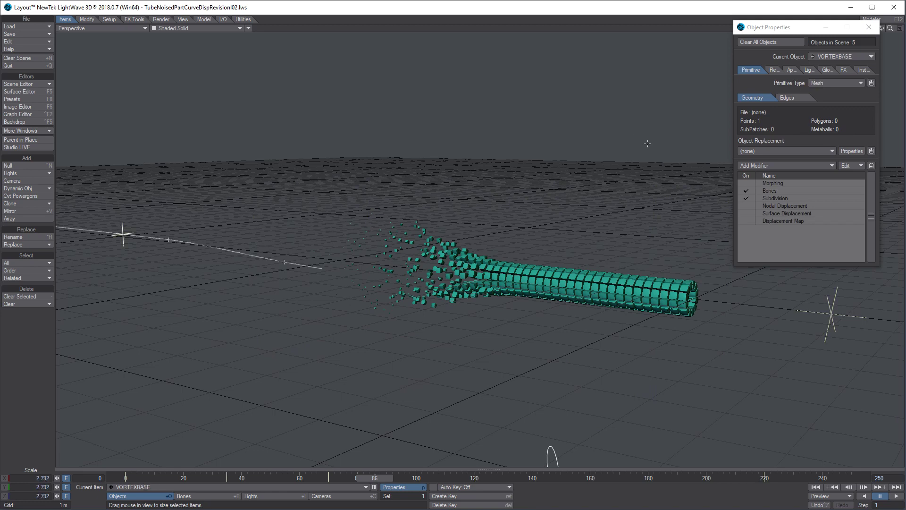
- Add a third Nodal Displacement modifier to cylinderSections:Layer1 and open its network, repositioning the Input and Displacement nodes
{"action": "left_click", "coordinate": [638, 282]}
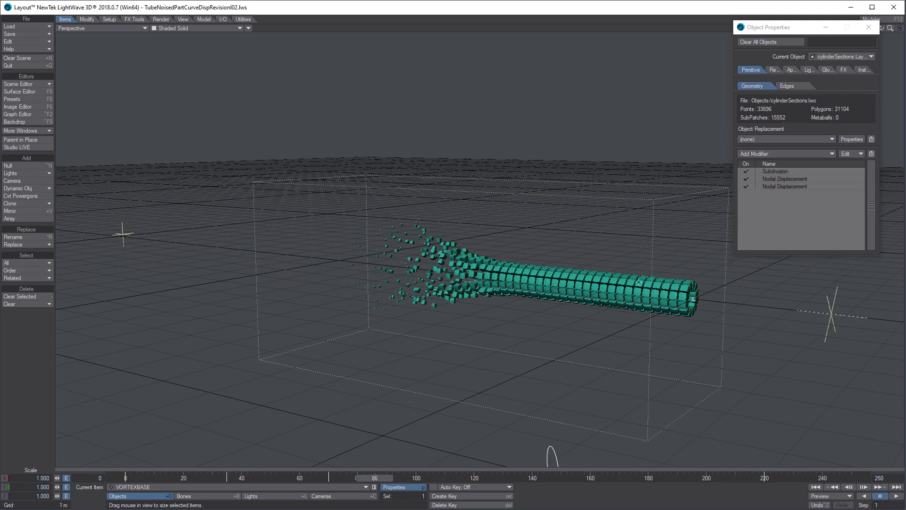
{"action": "left_click", "coordinate": [785, 153]}
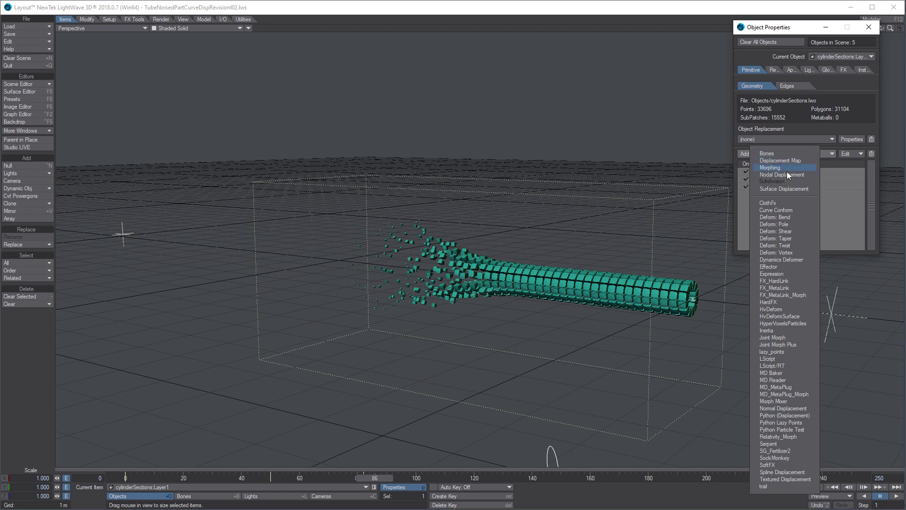
{"action": "left_click", "coordinate": [788, 174]}
{"action": "double_click", "coordinate": [789, 197]}
{"action": "left_click_drag", "start_coordinate": [176, 162], "coordinate": [267, 169]}
{"action": "left_click_drag", "start_coordinate": [872, 157], "coordinate": [797, 158]}
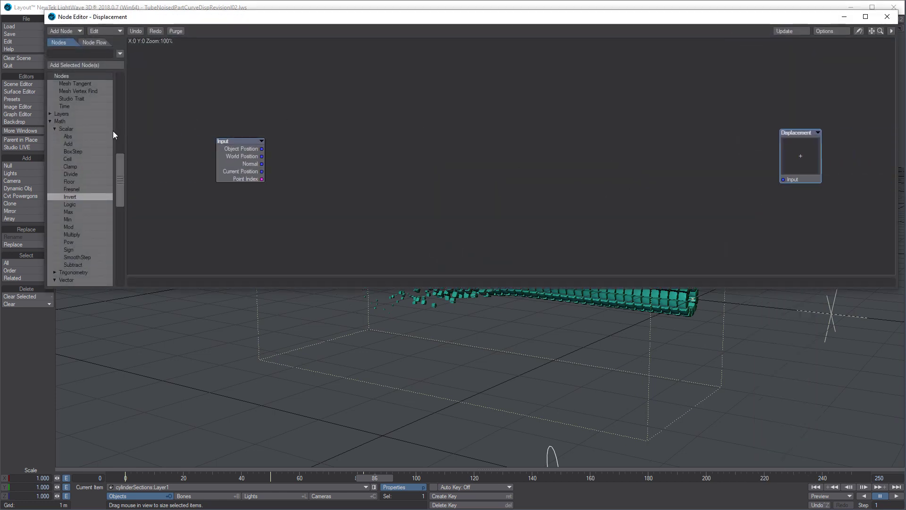
- Add a Deform: Twist node and wire its Deformed output to the Displacement node's Input
{"action": "left_click_drag", "start_coordinate": [119, 169], "coordinate": [124, 63]}
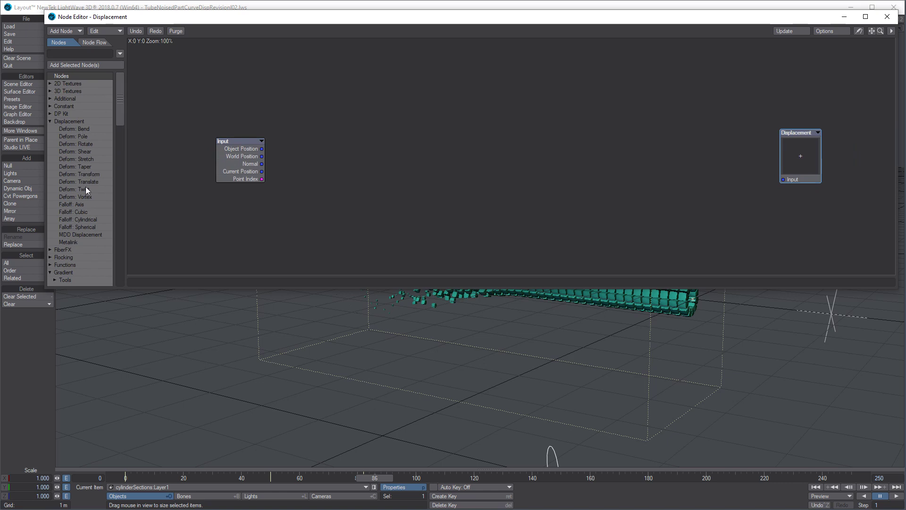
{"action": "left_click_drag", "start_coordinate": [76, 189], "coordinate": [679, 198]}
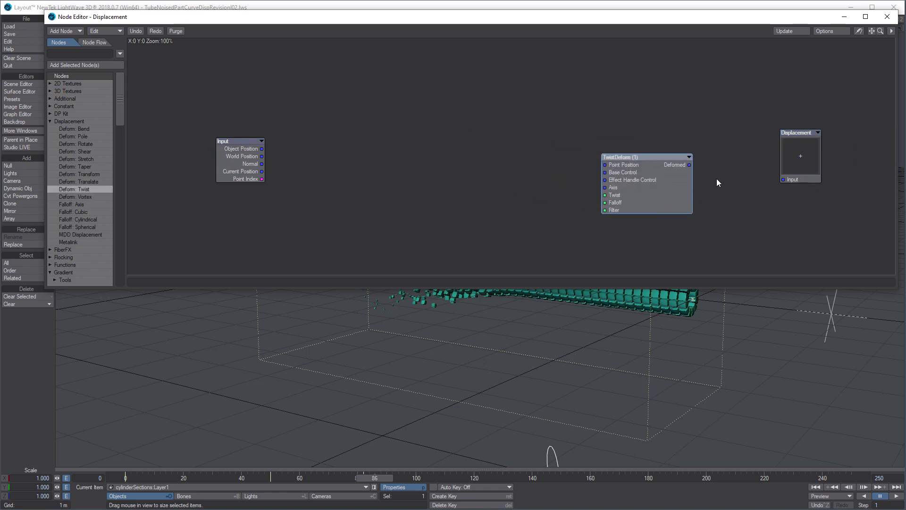
{"action": "left_click_drag", "start_coordinate": [689, 166], "coordinate": [799, 175]}
- Switch the Displacement node's mode to the = option and move TwistDeform (1) closer to it
{"action": "double_click", "coordinate": [796, 155]}
{"action": "left_click", "coordinate": [685, 100]}
{"action": "left_click", "coordinate": [685, 104]}
{"action": "left_click", "coordinate": [711, 85]}
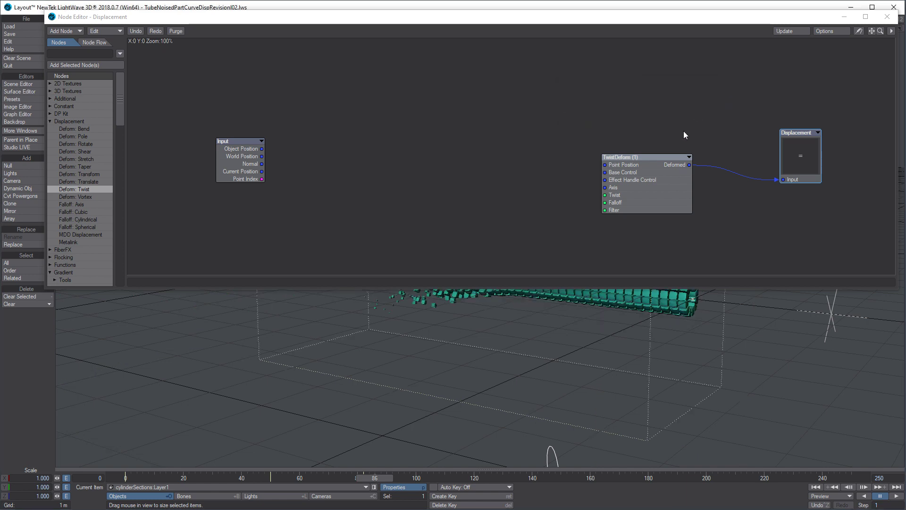
{"action": "left_click_drag", "start_coordinate": [650, 183], "coordinate": [685, 188]}
- Add two Item Info nodes, one above the other beside the Input node, and remove the stray Item ID node
{"action": "scroll", "coordinate": [95, 233], "scroll_direction": "down", "scroll_amount": 6}
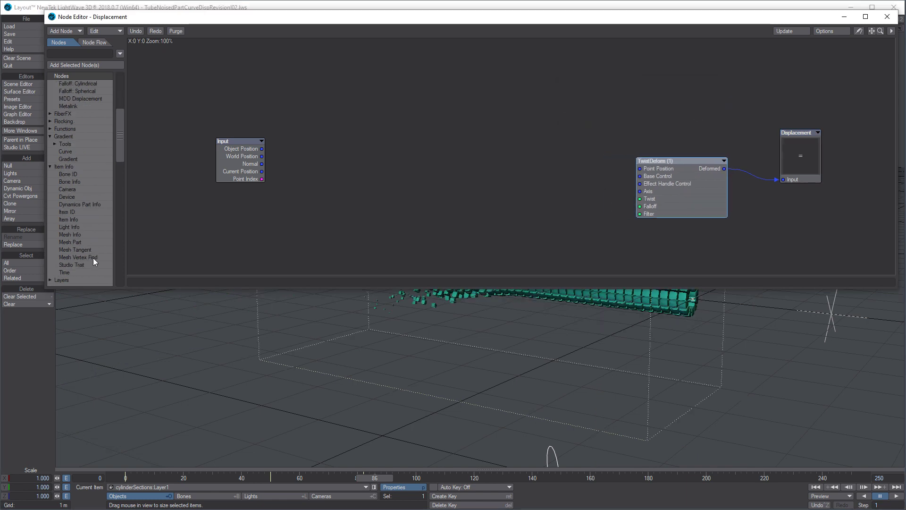
{"action": "double_click", "coordinate": [72, 220]}
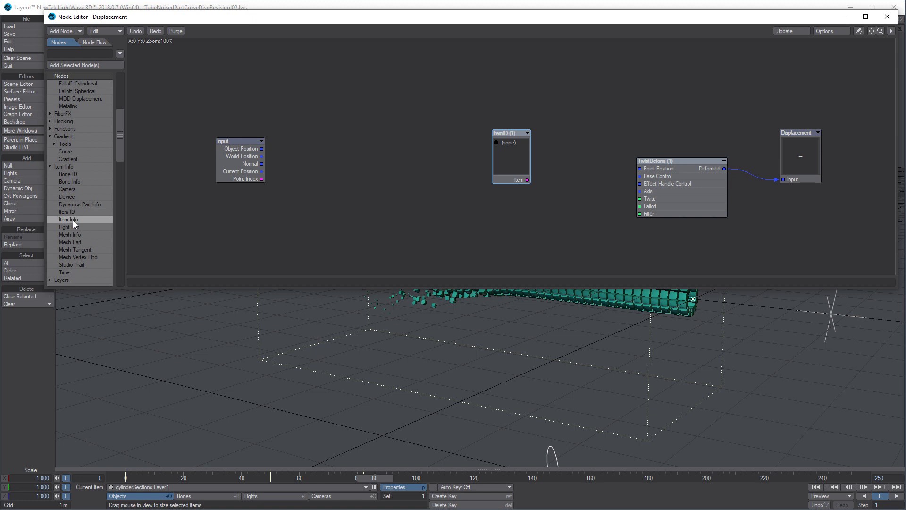
{"action": "left_click_drag", "start_coordinate": [508, 158], "coordinate": [563, 200]}
{"action": "left_click_drag", "start_coordinate": [509, 153], "coordinate": [345, 161]}
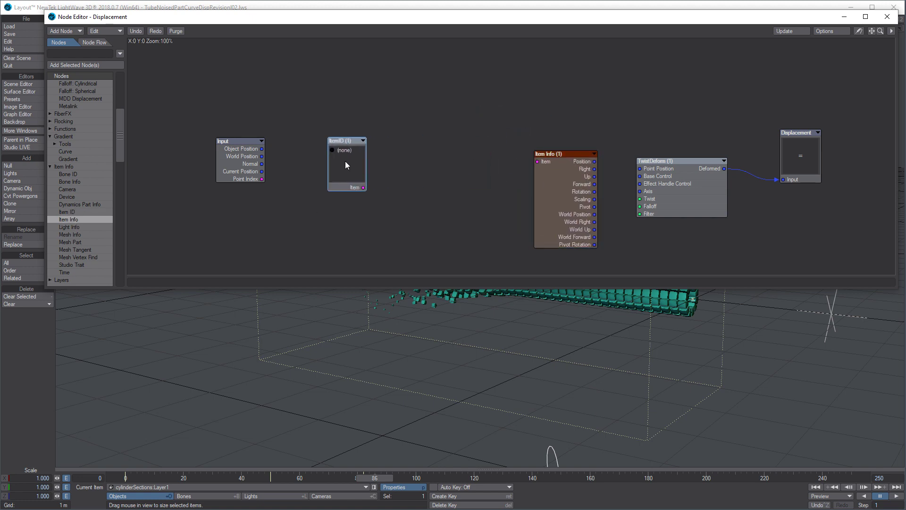
{"action": "left_click_drag", "start_coordinate": [559, 196], "coordinate": [372, 113]}
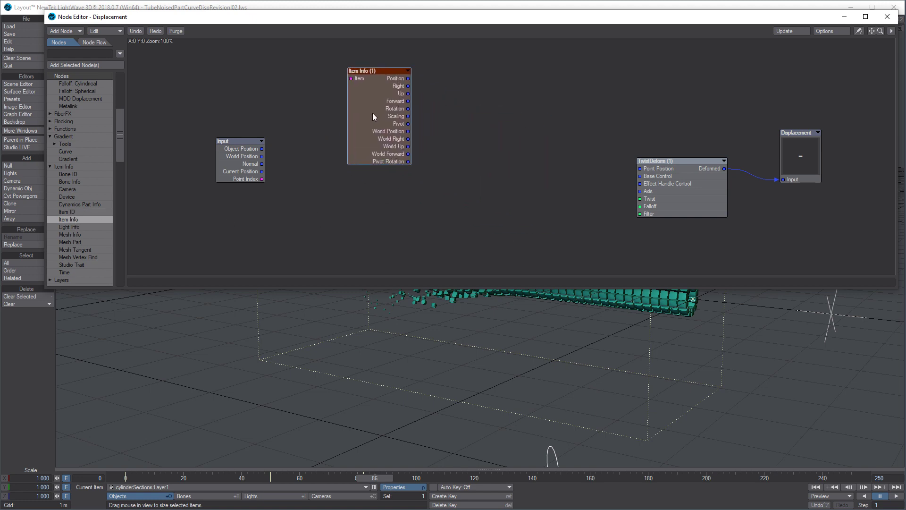
{"action": "key", "text": "ctrl+v"}
{"action": "left_click_drag", "start_coordinate": [517, 147], "coordinate": [387, 209]}
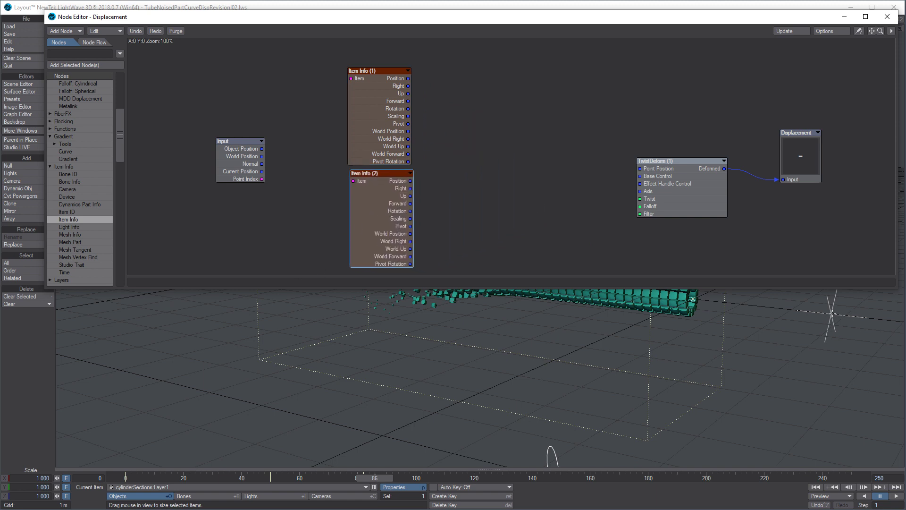
- Assign VORTEXBASE as the item of Item Info (1) and VORTEXHANDLE as the item of Item Info (2)
{"action": "double_click", "coordinate": [382, 98]}
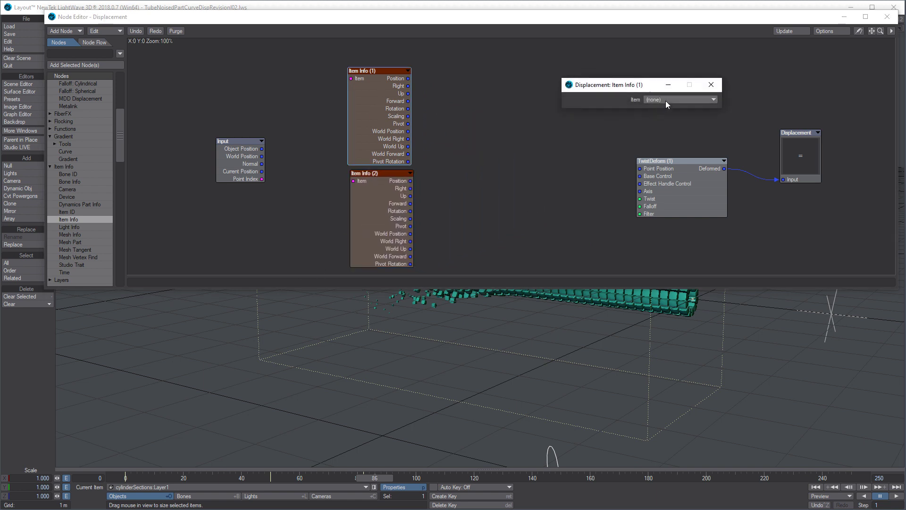
{"action": "left_click", "coordinate": [665, 100]}
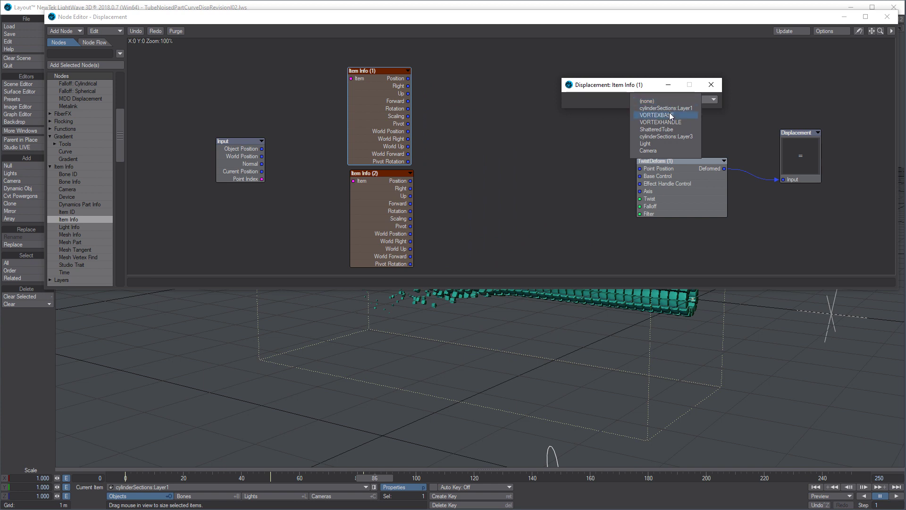
{"action": "left_click", "coordinate": [659, 115]}
{"action": "double_click", "coordinate": [395, 211]}
{"action": "left_click", "coordinate": [666, 100]}
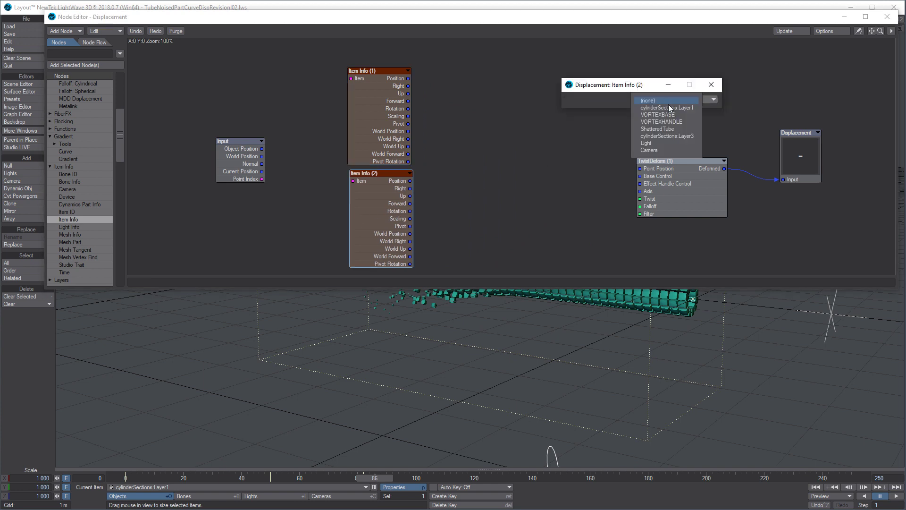
{"action": "left_click", "coordinate": [670, 122]}
{"action": "left_click", "coordinate": [712, 86]}
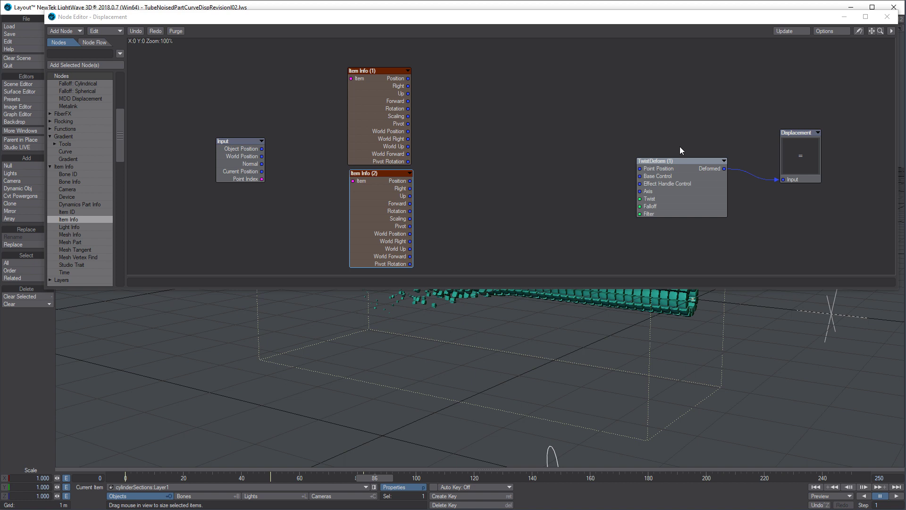
- Reposition TwistDeform (1) and wire Item Info (1)'s Position to Base Control and Item Info (2)'s Position to Effect Handle Control
{"action": "left_click_drag", "start_coordinate": [685, 204], "coordinate": [640, 161]}
{"action": "left_click_drag", "start_coordinate": [408, 78], "coordinate": [596, 132]}
{"action": "left_click_drag", "start_coordinate": [410, 181], "coordinate": [602, 145]}
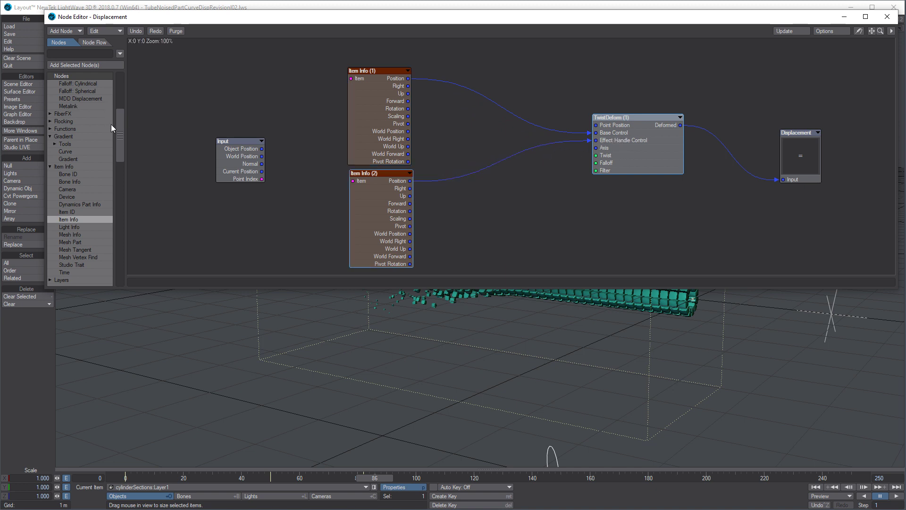
- Add constant Scalar and Vector nodes and arrange them beside the TwistDeform node, with the Scalar below the Vector
{"action": "scroll", "coordinate": [118, 104], "scroll_direction": "up", "scroll_amount": 5}
{"action": "left_click", "coordinate": [50, 121]}
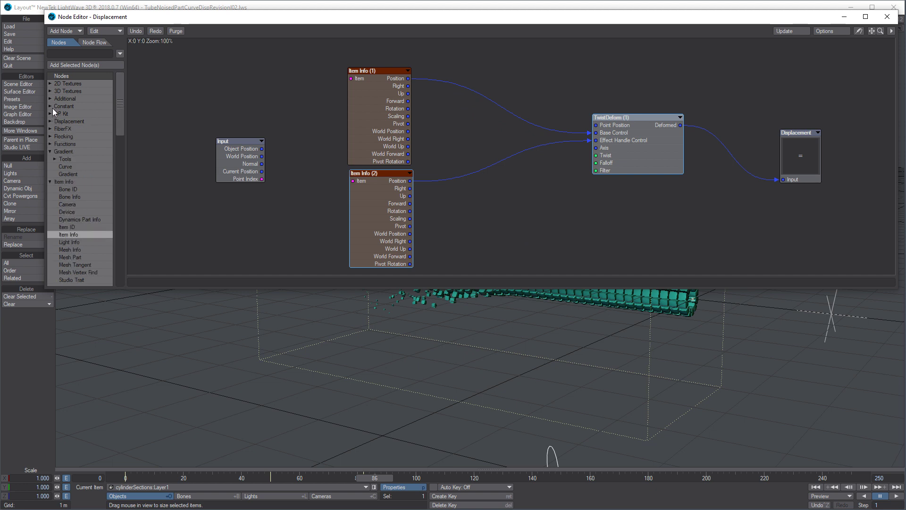
{"action": "left_click", "coordinate": [51, 107]}
{"action": "double_click", "coordinate": [69, 157]}
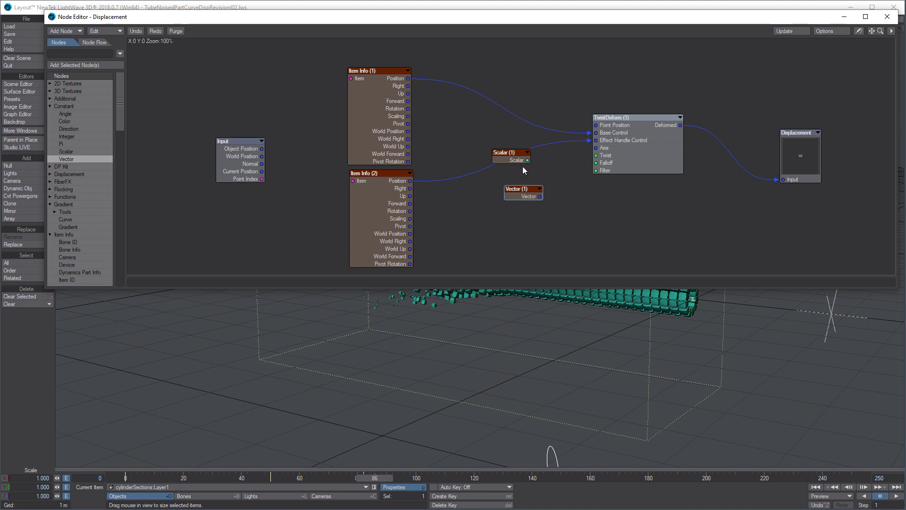
{"action": "left_click_drag", "start_coordinate": [512, 158], "coordinate": [505, 198]}
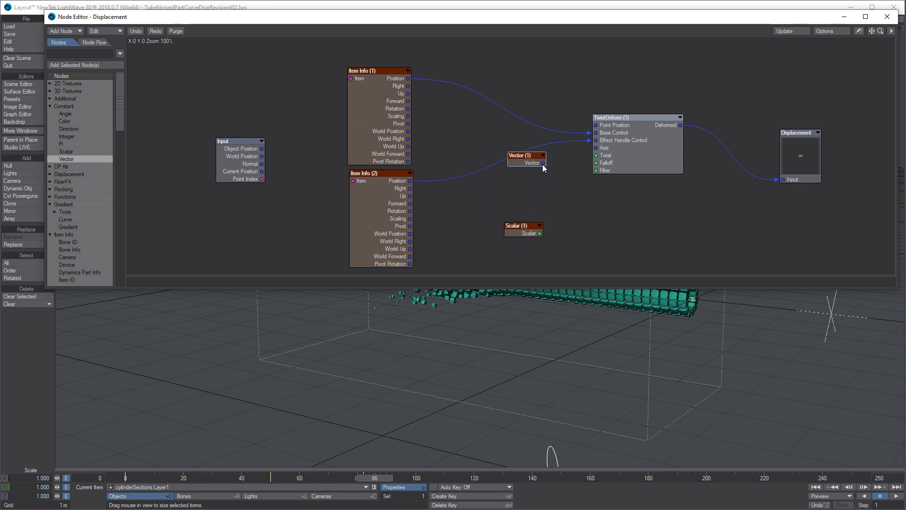
- Wire Vector (1) into TwistDeform's Axis input and set its X and Y components to 0, leaving Z at 1
{"action": "left_click_drag", "start_coordinate": [543, 163], "coordinate": [596, 147]}
{"action": "double_click", "coordinate": [528, 162]}
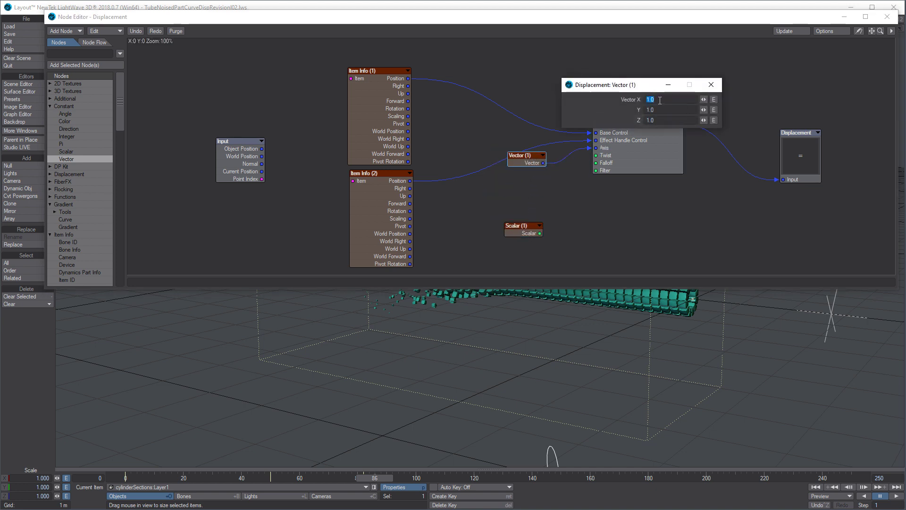
{"action": "type", "text": "0"}
{"action": "key", "text": "Tab"}
{"action": "type", "text": "0"}
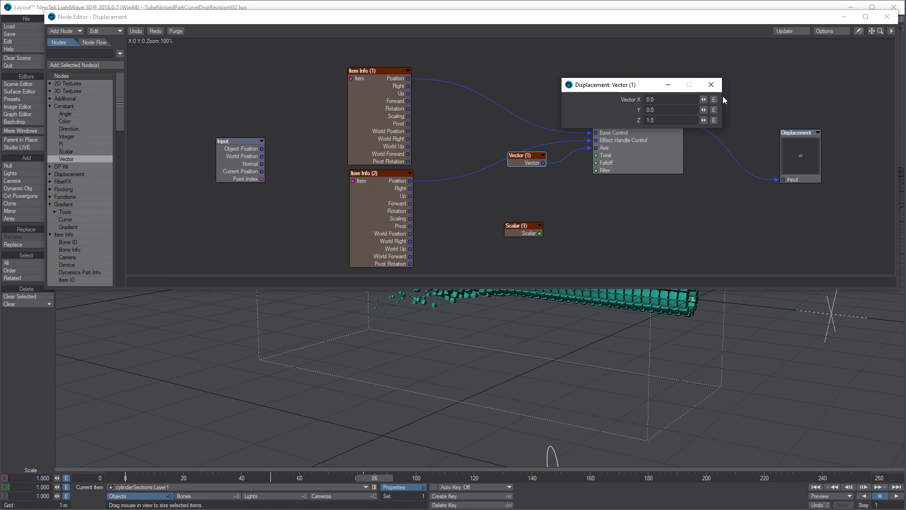
{"action": "left_click", "coordinate": [711, 85]}
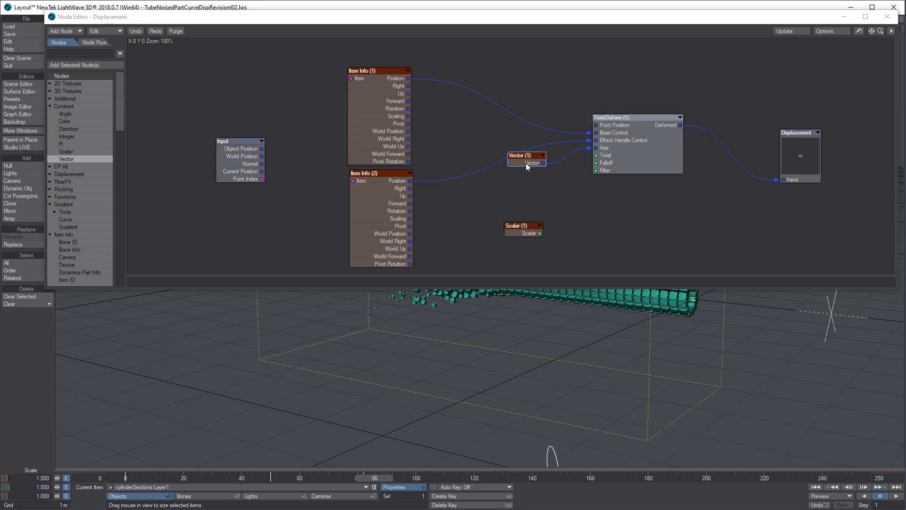
- Move Scalar (1) under the Vector node, wire it into TwistDeform's Twist input and set its value to 5
{"action": "left_click_drag", "start_coordinate": [525, 232], "coordinate": [523, 190]}
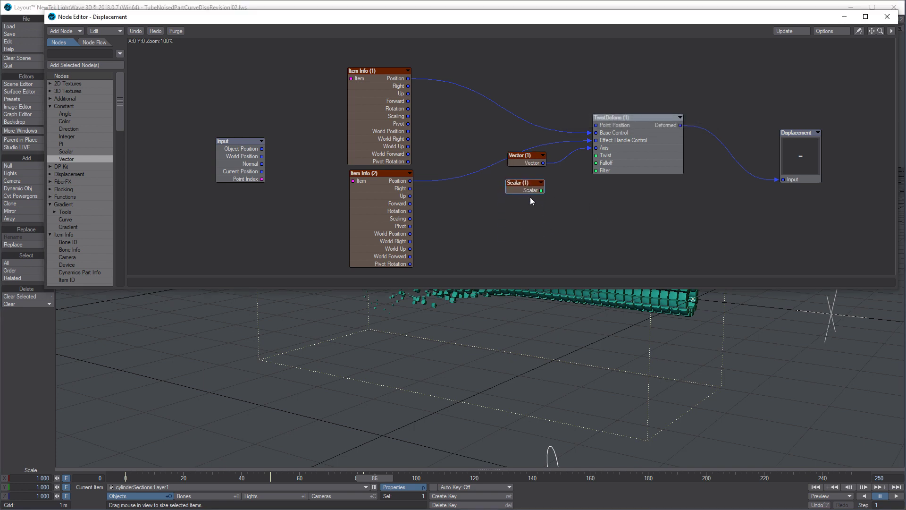
{"action": "left_click_drag", "start_coordinate": [541, 191], "coordinate": [596, 155]}
{"action": "double_click", "coordinate": [531, 189]}
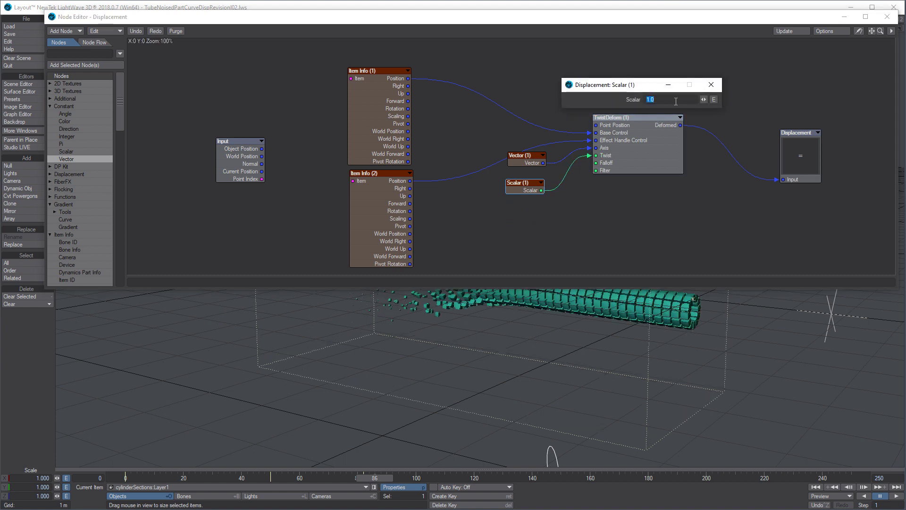
{"action": "type", "text": "5"}
{"action": "key", "text": "Return"}
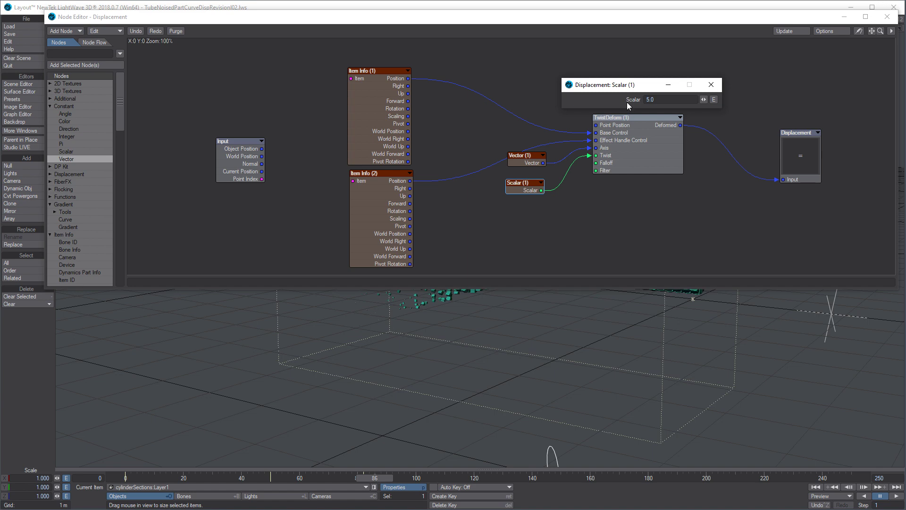
{"action": "left_click", "coordinate": [716, 85]}
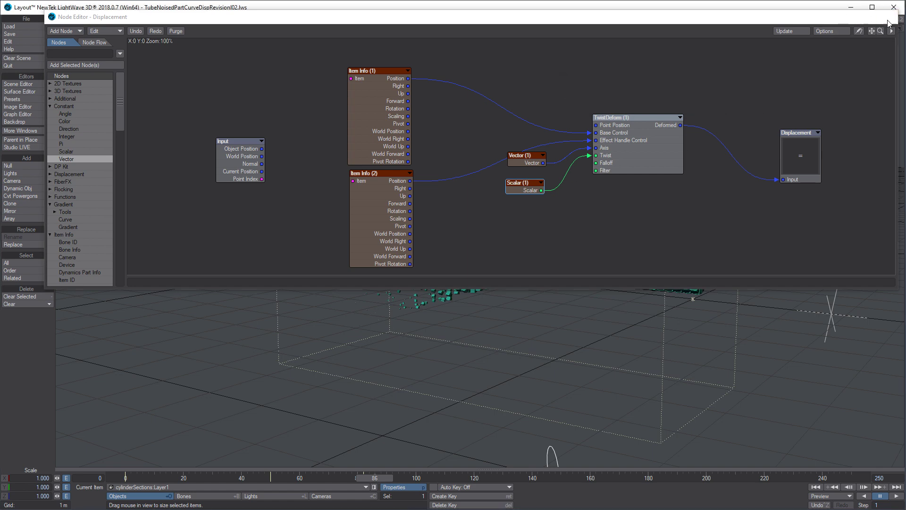
- Check the twist at frame 115, and disconnect Scalar (1) from TwistDeform's Twist input, parking it above the Displacement node
{"action": "left_click", "coordinate": [888, 19]}
{"action": "left_click_drag", "start_coordinate": [132, 477], "coordinate": [459, 478]}
{"action": "double_click", "coordinate": [783, 194]}
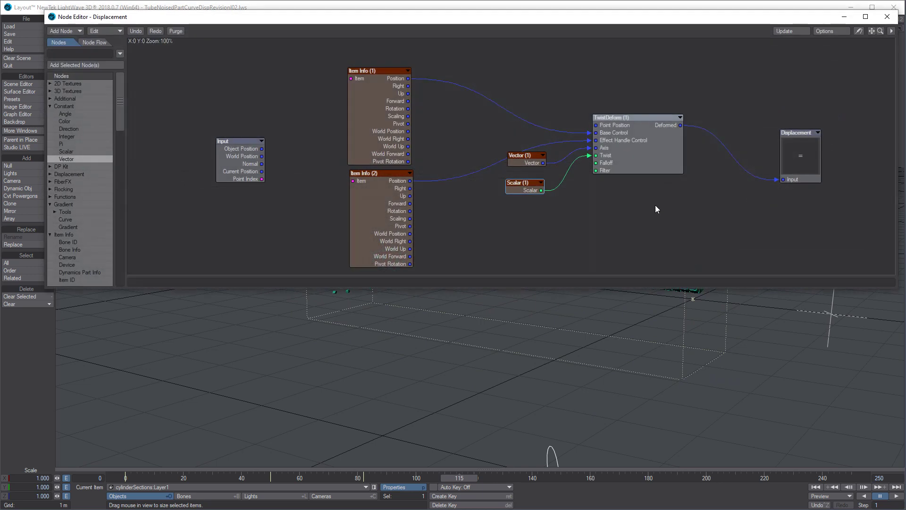
{"action": "left_click", "coordinate": [592, 156]}
{"action": "left_click_drag", "start_coordinate": [533, 190], "coordinate": [835, 72]}
- Select the VORTEXHANDLE null with the Rotate tool and examine its rotation relative to the tube
{"action": "left_click", "coordinate": [839, 309]}
{"action": "left_click", "coordinate": [832, 313]}
{"action": "key", "text": "y"}
{"action": "left_click_drag", "start_coordinate": [802, 341], "coordinate": [782, 342], "text": "alt"}
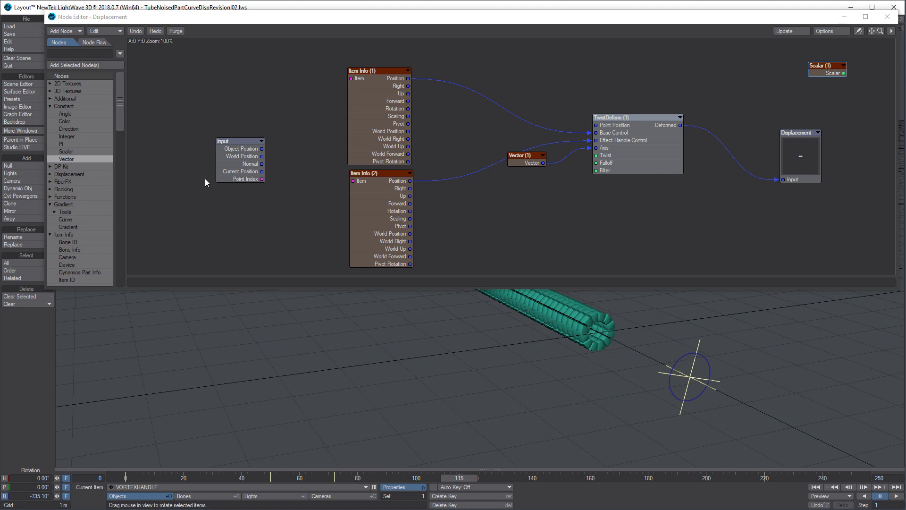
- Add a Vector Scalar node beside Item Info (2) and wire that node's Rotation output into its Vector input
{"action": "left_click_drag", "start_coordinate": [118, 124], "coordinate": [126, 273]}
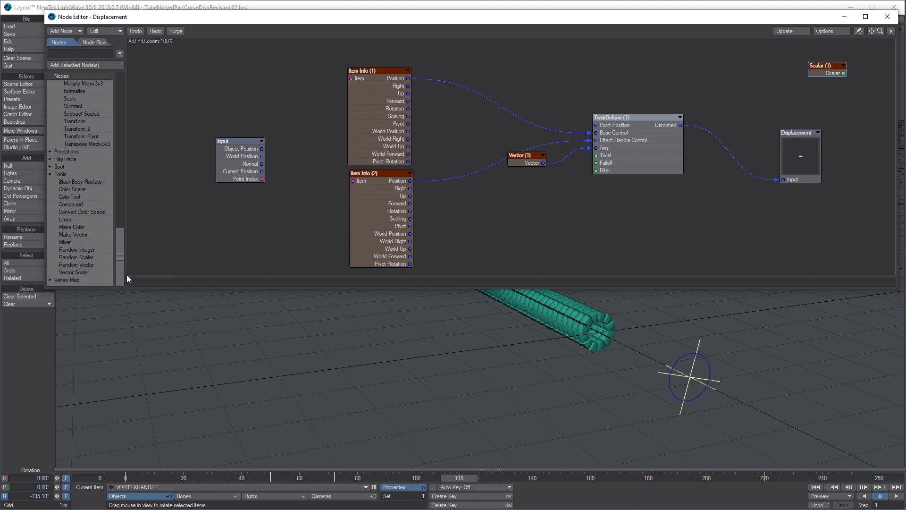
{"action": "double_click", "coordinate": [75, 271]}
{"action": "left_click_drag", "start_coordinate": [501, 154], "coordinate": [472, 209]}
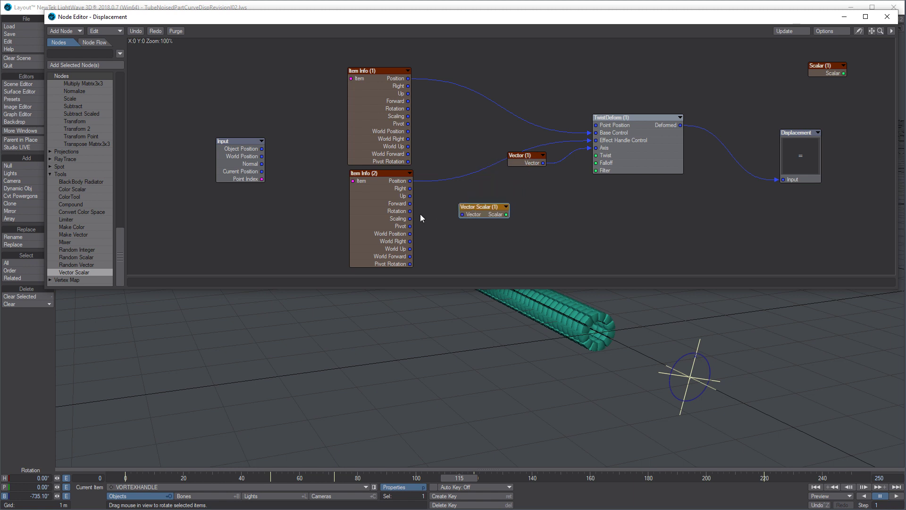
{"action": "left_click_drag", "start_coordinate": [409, 211], "coordinate": [494, 209]}
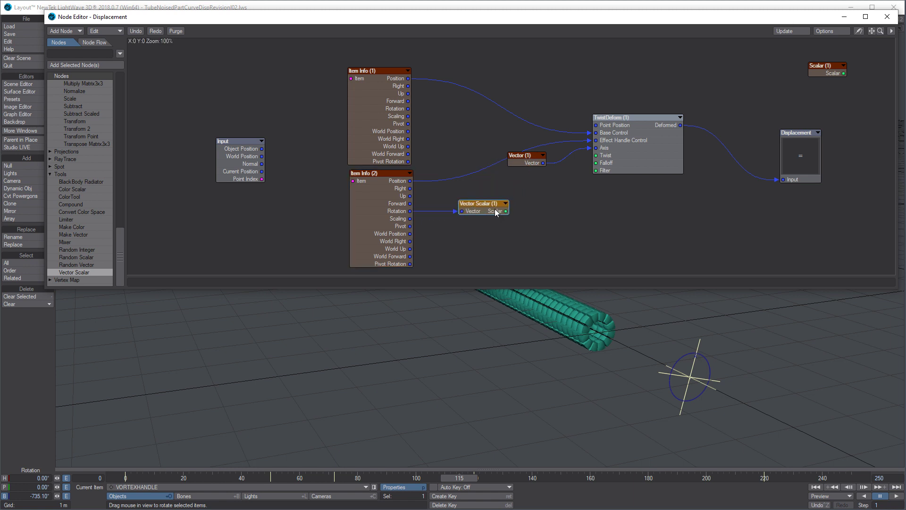
- Set the Vector Scalar node's mode to Z Channel and wire its Scalar output to TwistDeform's Twist input
{"action": "double_click", "coordinate": [477, 207]}
{"action": "left_click", "coordinate": [667, 100]}
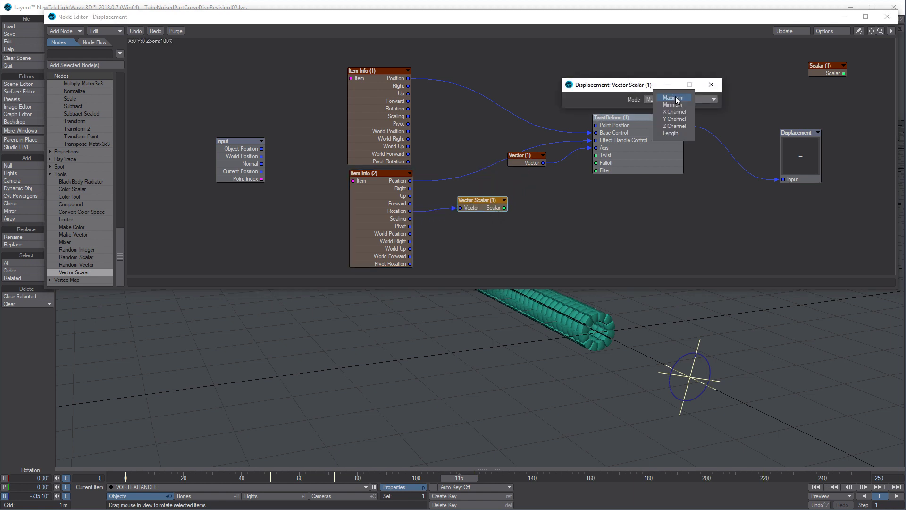
{"action": "left_click", "coordinate": [680, 125]}
{"action": "left_click", "coordinate": [711, 85]}
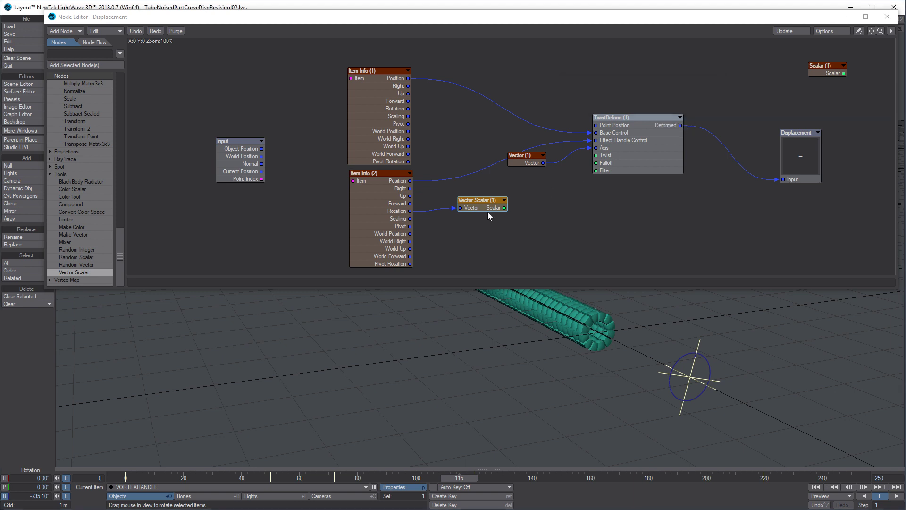
{"action": "left_click_drag", "start_coordinate": [504, 207], "coordinate": [596, 156]}
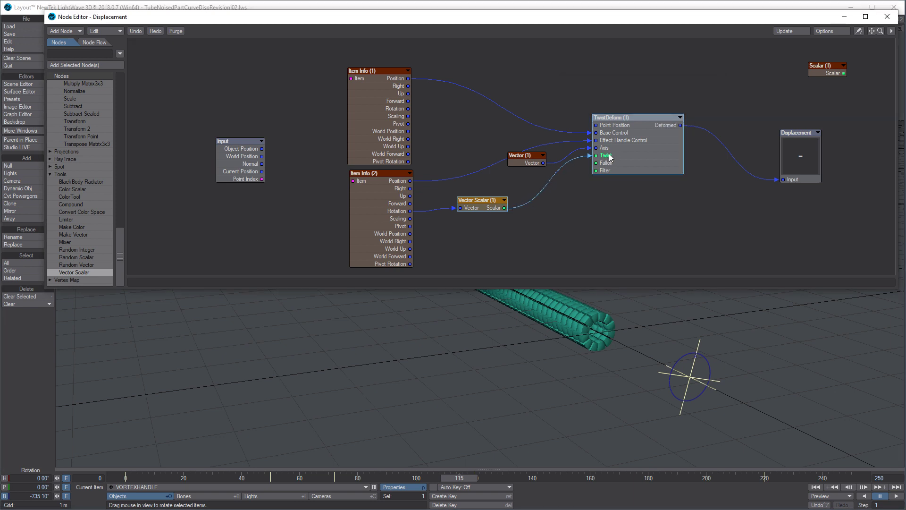
- Inspect the twisted tube with the VORTEXBASE null selected for moving, and go to frame 100
{"action": "left_click_drag", "start_coordinate": [578, 351], "coordinate": [554, 341], "text": "alt"}
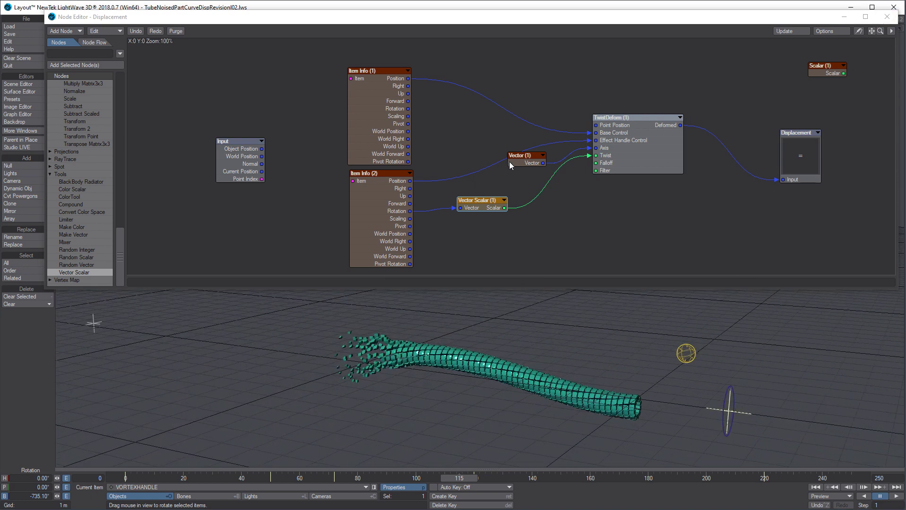
{"action": "key", "text": "p"}
{"action": "left_click_drag", "start_coordinate": [613, 415], "coordinate": [558, 384], "text": "alt"}
{"action": "key", "text": "Down"}
{"action": "key", "text": "t"}
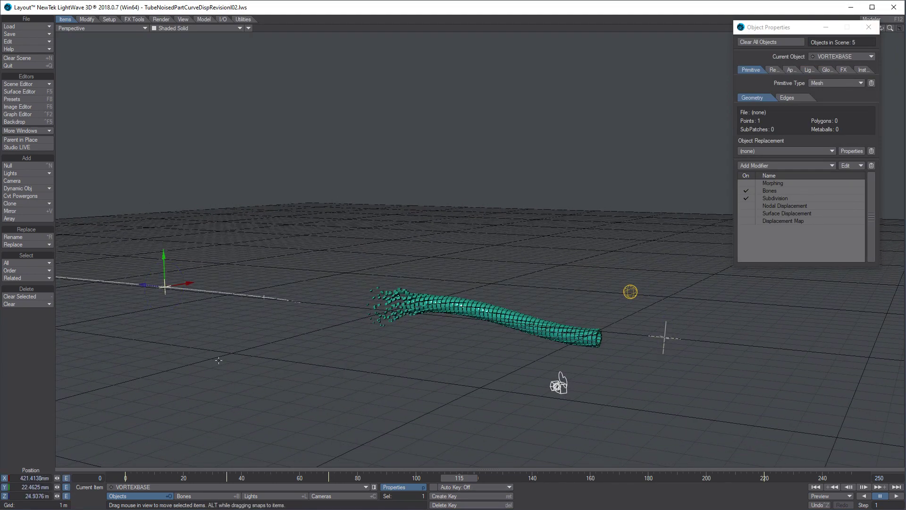
{"action": "left_click_drag", "start_coordinate": [446, 478], "coordinate": [403, 478]}
- Select the VORTEXHANDLE null and set its bank rotation to 0°
{"action": "left_click", "coordinate": [668, 362]}
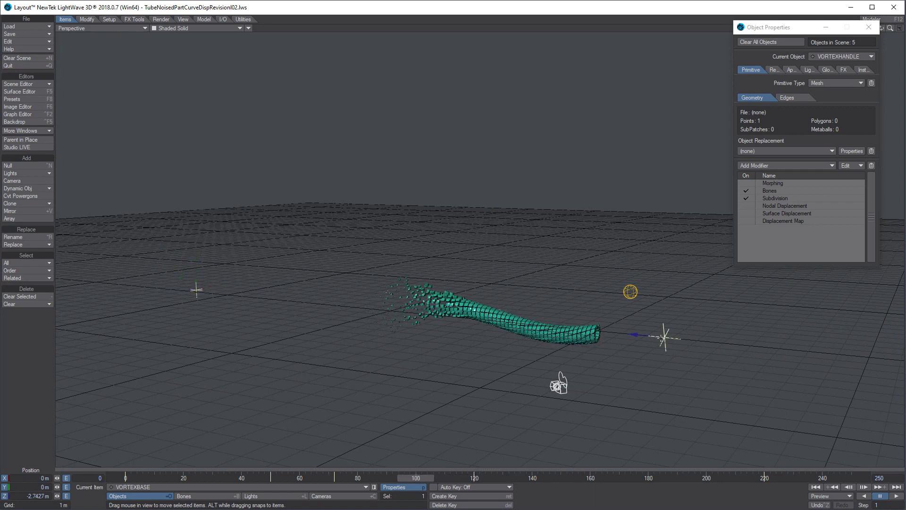
{"action": "key", "text": "y"}
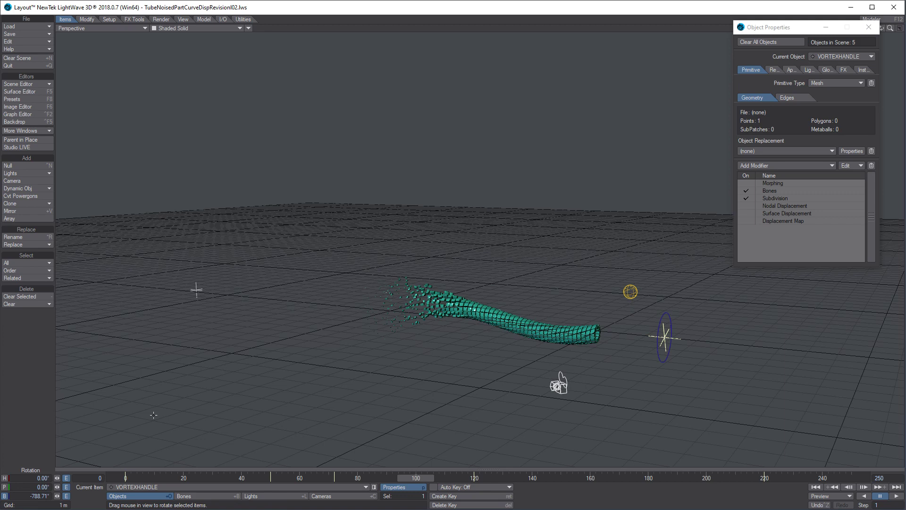
{"action": "left_click", "coordinate": [31, 497]}
{"action": "type", "text": "0"}
{"action": "key", "text": "Return"}
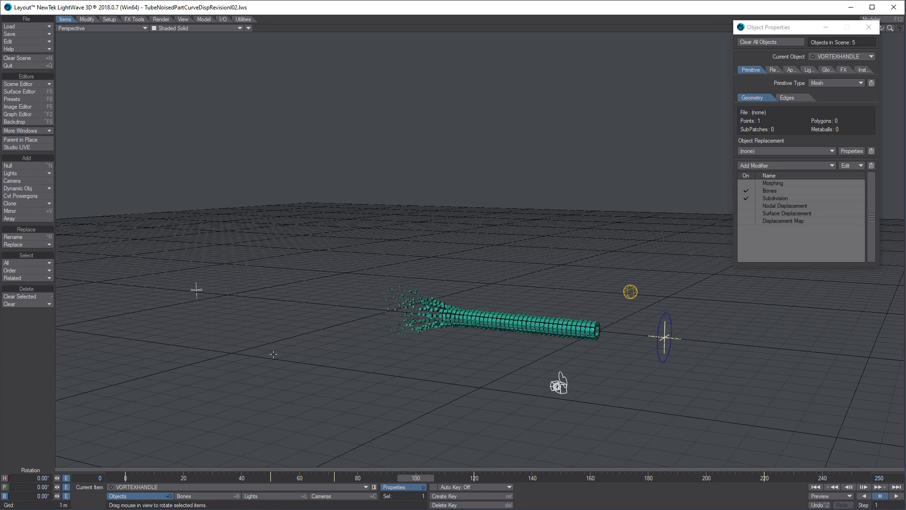
- Move the VORTEXBASE null to the tube's scattered end, at about X 2.08 m and Z 10.85 m
{"action": "left_click", "coordinate": [198, 292]}
{"action": "key", "text": "t"}
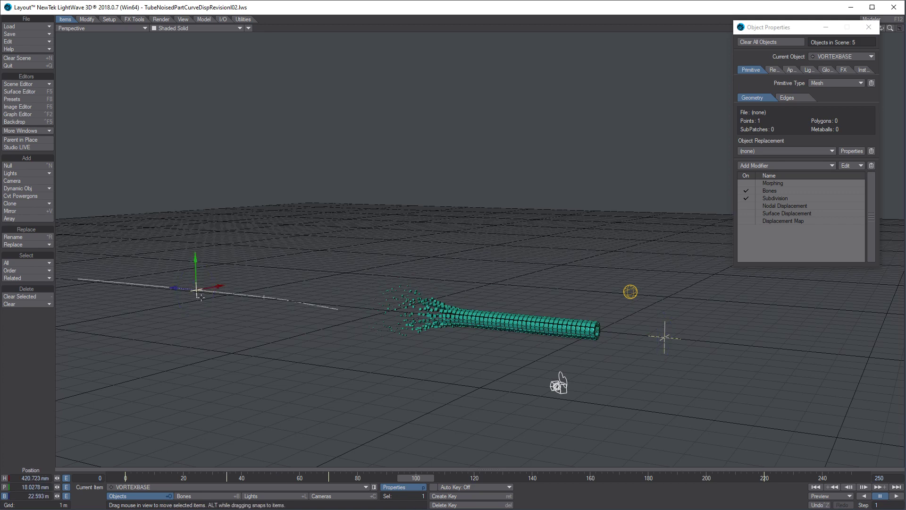
{"action": "left_click_drag", "start_coordinate": [175, 286], "coordinate": [382, 293]}
{"action": "mouse_move", "coordinate": [272, 373]}
{"action": "left_mouse_down"}
{"action": "mouse_move", "coordinate": [234, 385]}
{"action": "mouse_move", "coordinate": [264, 380]}
{"action": "left_mouse_up"}
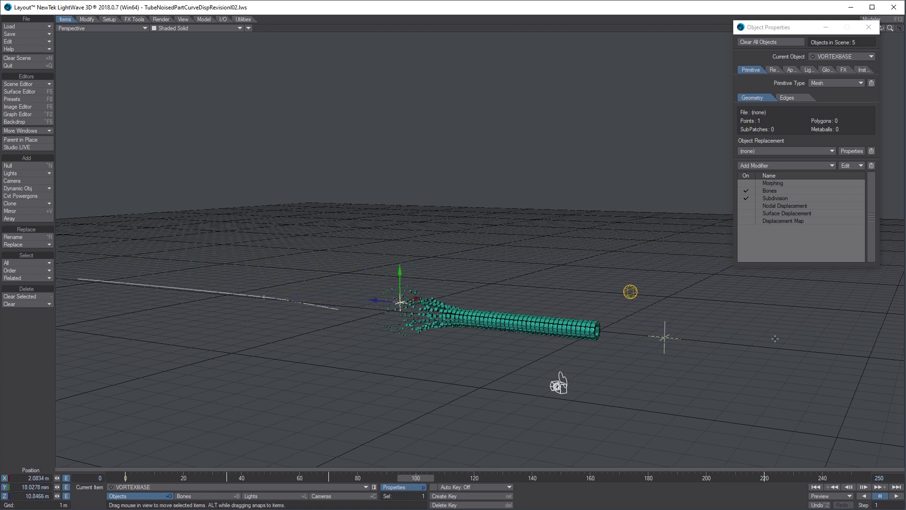
- Move the VORTEXHANDLE null slightly closer to the tube's solid end and set its bank rotation to 360°
{"action": "left_click", "coordinate": [676, 336]}
{"action": "left_click_drag", "start_coordinate": [676, 336], "coordinate": [696, 394]}
{"action": "key", "text": "y"}
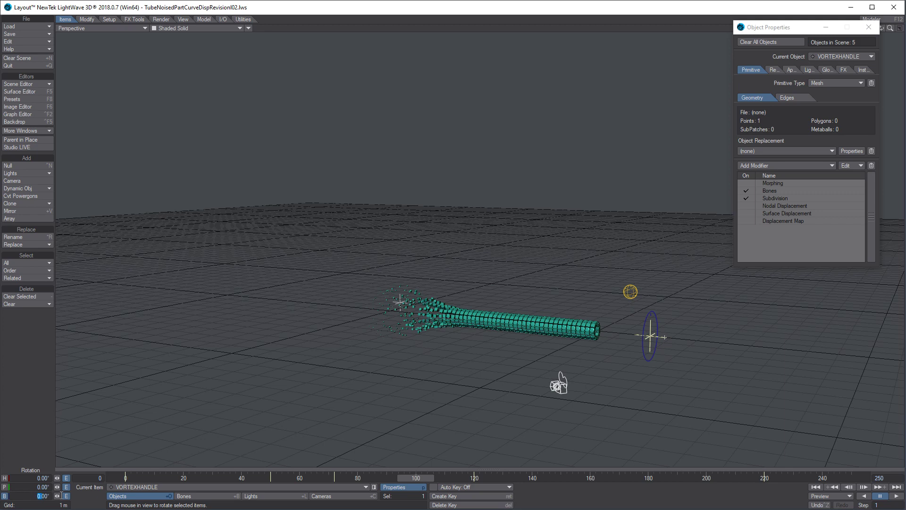
{"action": "type", "text": "360"}
{"action": "key", "text": "Return"}
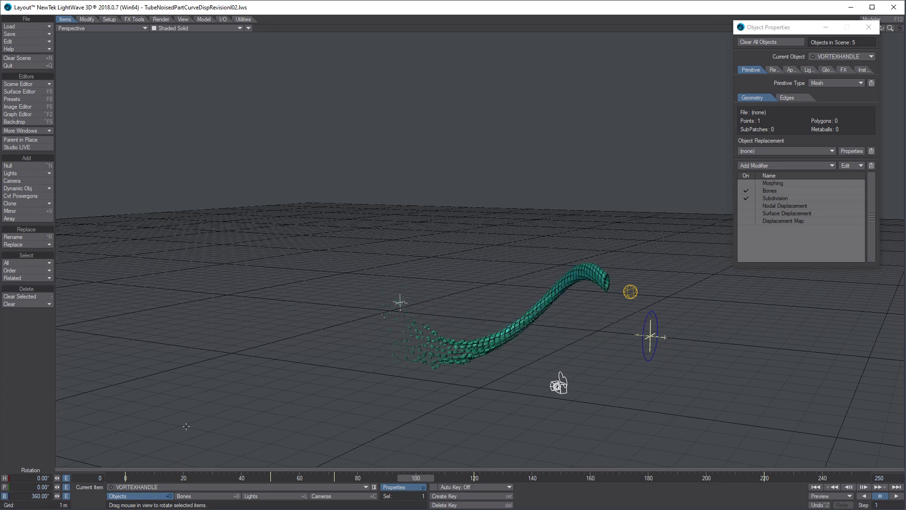
- Move the VORTEXBASE null onto the tube's centerline within the scattered end, at about X 17 mm and Z 8.92 m
{"action": "left_click", "coordinate": [400, 301]}
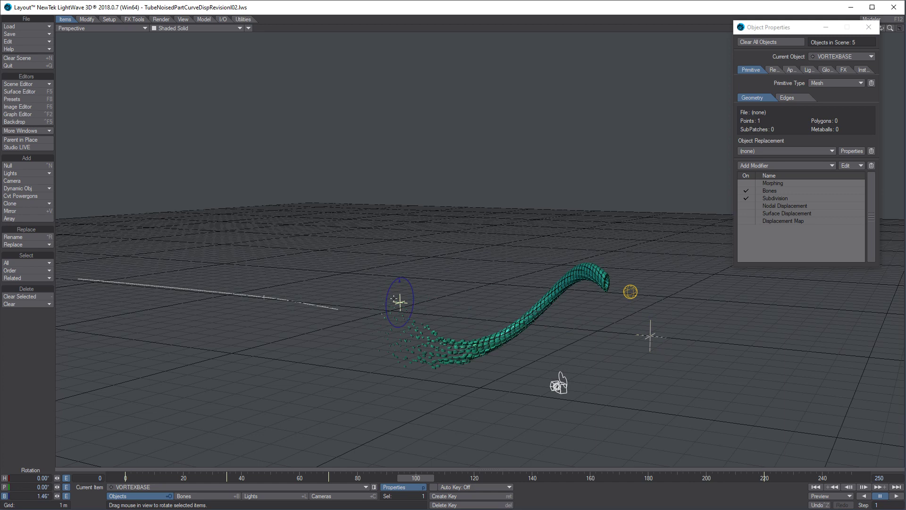
{"action": "key", "text": "t"}
{"action": "left_click_drag", "start_coordinate": [419, 297], "coordinate": [397, 302]}
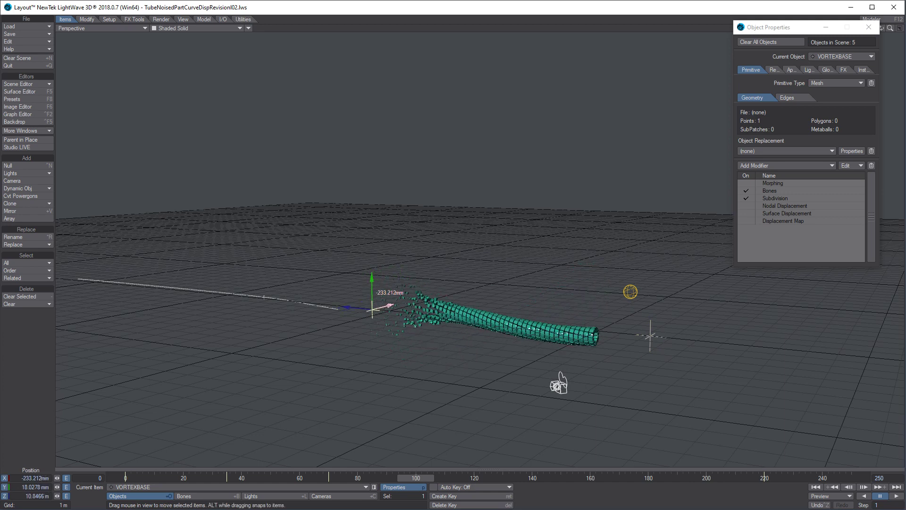
{"action": "key", "text": "2"}
{"action": "scroll", "coordinate": [508, 191], "scroll_direction": "down", "scroll_amount": 2}
{"action": "left_click_drag", "start_coordinate": [511, 163], "coordinate": [492, 183]}
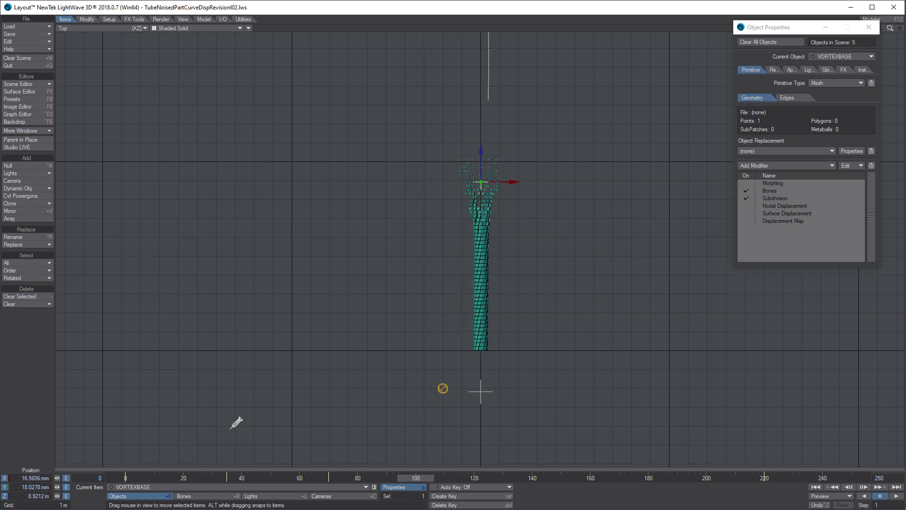
- In the back view, move the VORTEXBASE null above the tube's centerline, to about X -58 mm and Y 543 mm
{"action": "key", "text": "1"}
{"action": "mouse_move", "coordinate": [235, 282]}
{"action": "left_mouse_down"}
{"action": "mouse_move", "coordinate": [207, 239]}
{"action": "mouse_move", "coordinate": [226, 269]}
{"action": "left_mouse_up"}
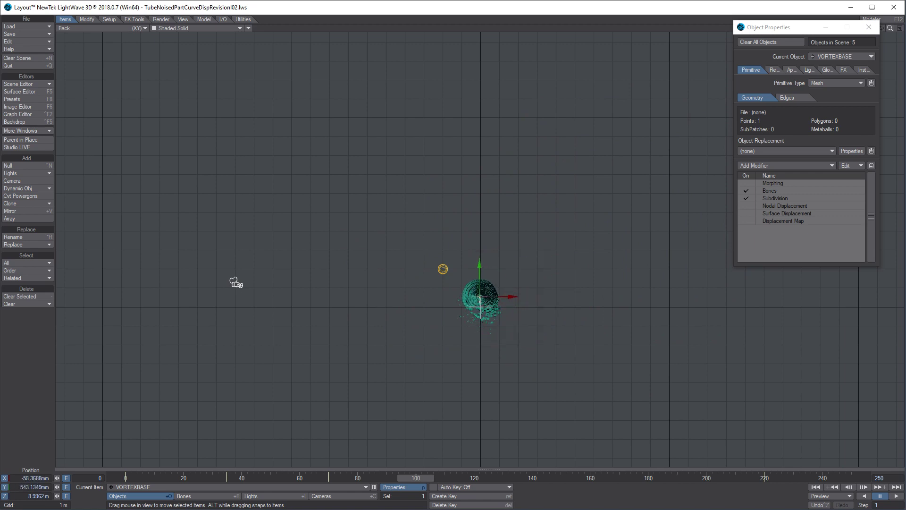
- At frame 97, move the VORTEXBASE null along Z to about 6.76 m, where the tube starts to scatter
{"action": "left_click_drag", "start_coordinate": [414, 480], "coordinate": [407, 478]}
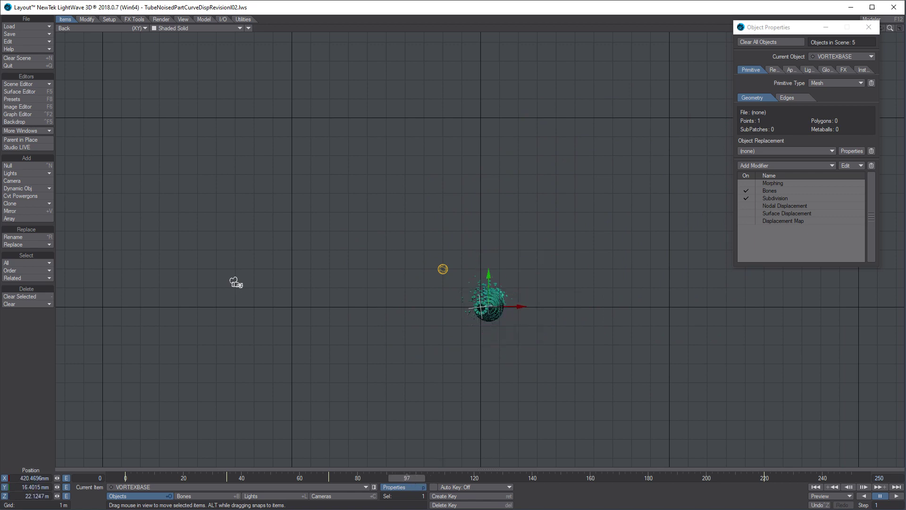
{"action": "key", "text": "4"}
{"action": "scroll", "coordinate": [544, 344], "scroll_direction": "up", "scroll_amount": 4}
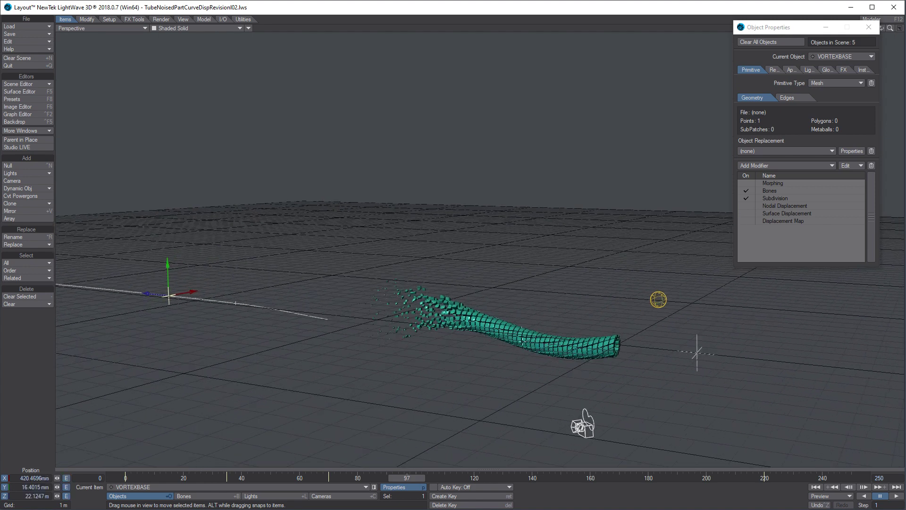
{"action": "left_click_drag", "start_coordinate": [147, 294], "coordinate": [424, 324]}
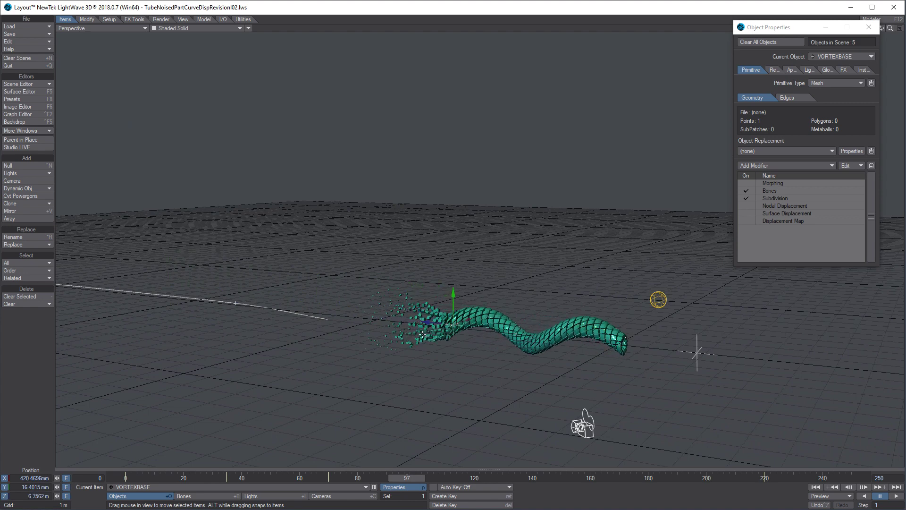
- Select the VORTEXHANDLE null and move it along Z toward the tube's solid end, to about -1.63 m
{"action": "left_click", "coordinate": [699, 351]}
{"action": "left_click_drag", "start_coordinate": [698, 351], "coordinate": [664, 348]}
{"action": "left_click_drag", "start_coordinate": [585, 415], "coordinate": [491, 447], "text": "alt"}
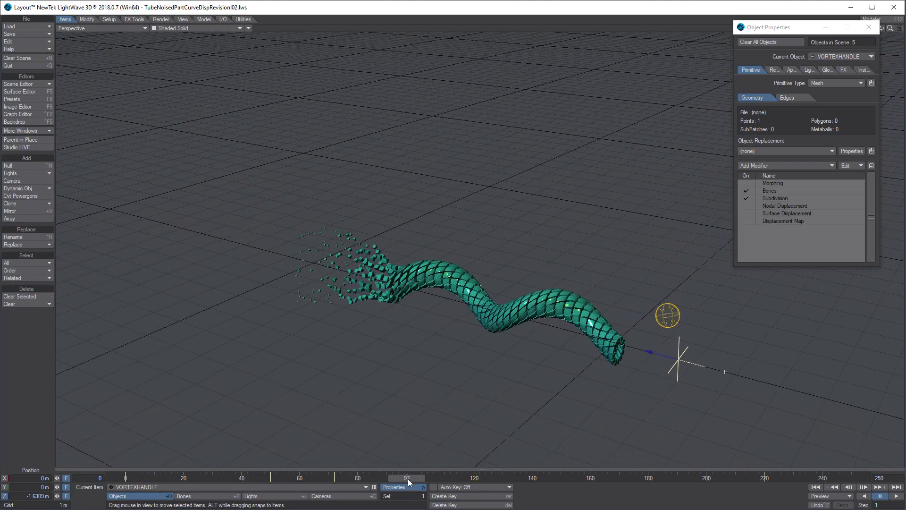
- Close the Object Properties window and scrub the animation to examine the tube's twist and scattering up close at different frames
{"action": "left_click_drag", "start_coordinate": [413, 479], "coordinate": [496, 478]}
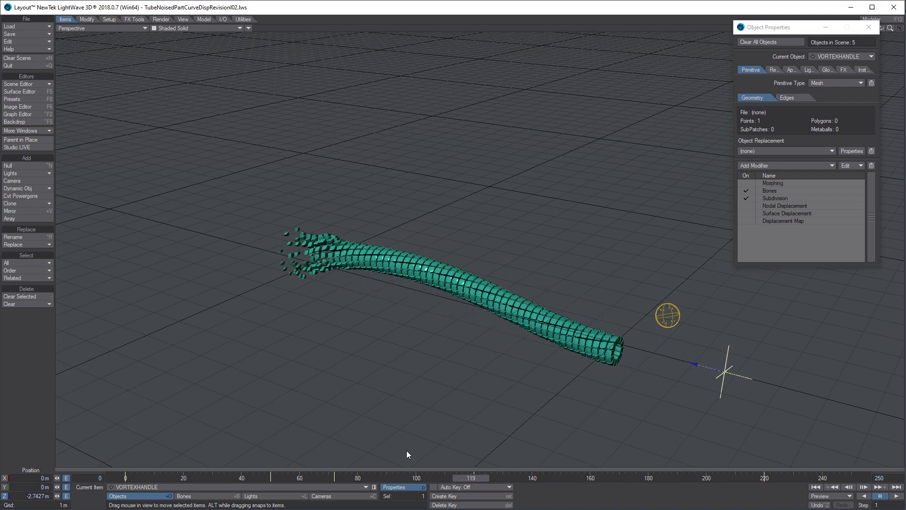
{"action": "scroll", "coordinate": [452, 356], "scroll_direction": "up", "scroll_amount": 4}
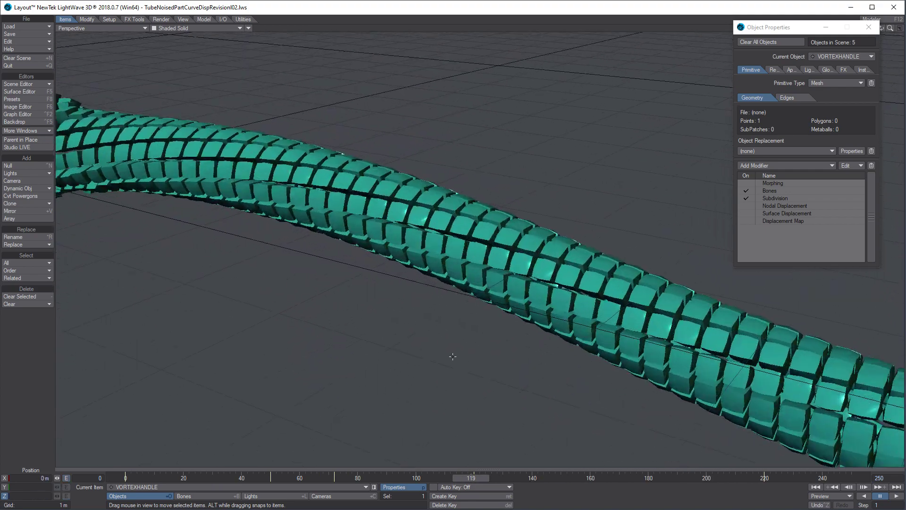
{"action": "left_click", "coordinate": [869, 28]}
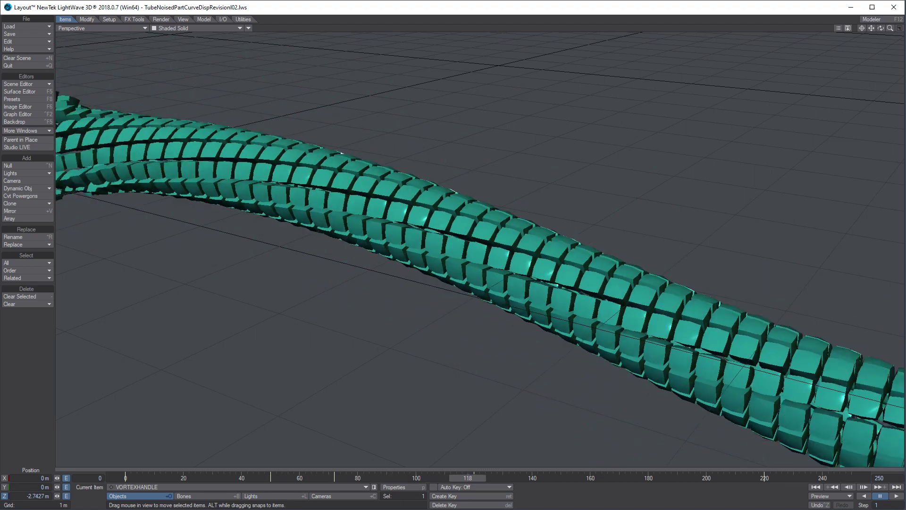
{"action": "scroll", "coordinate": [271, 453], "scroll_direction": "down", "scroll_amount": 2}
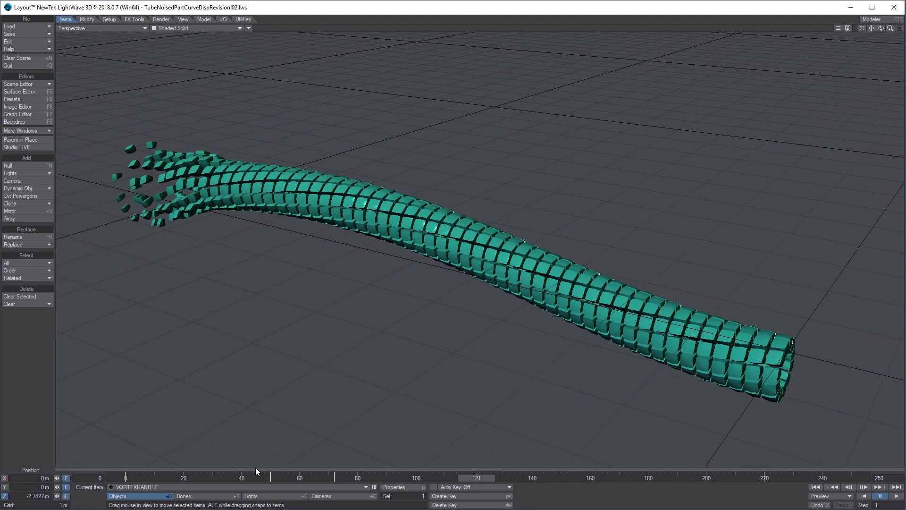
{"action": "left_click", "coordinate": [122, 477]}
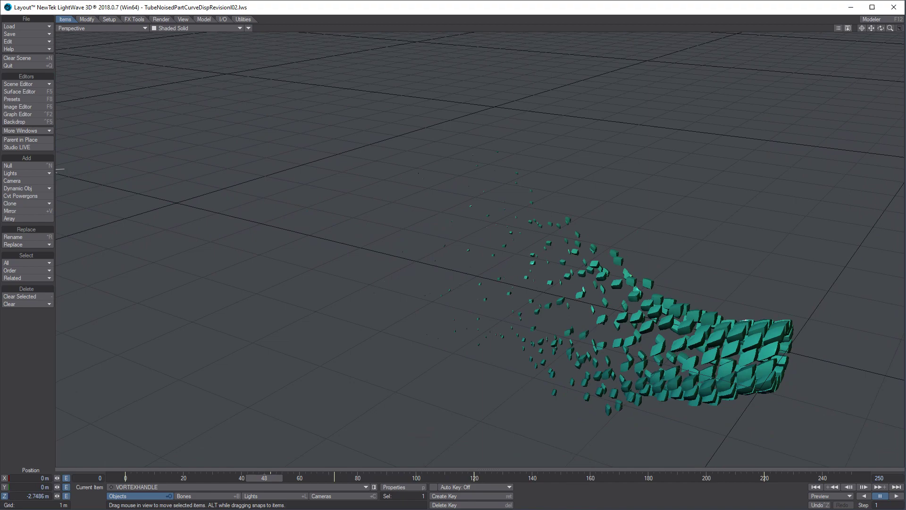